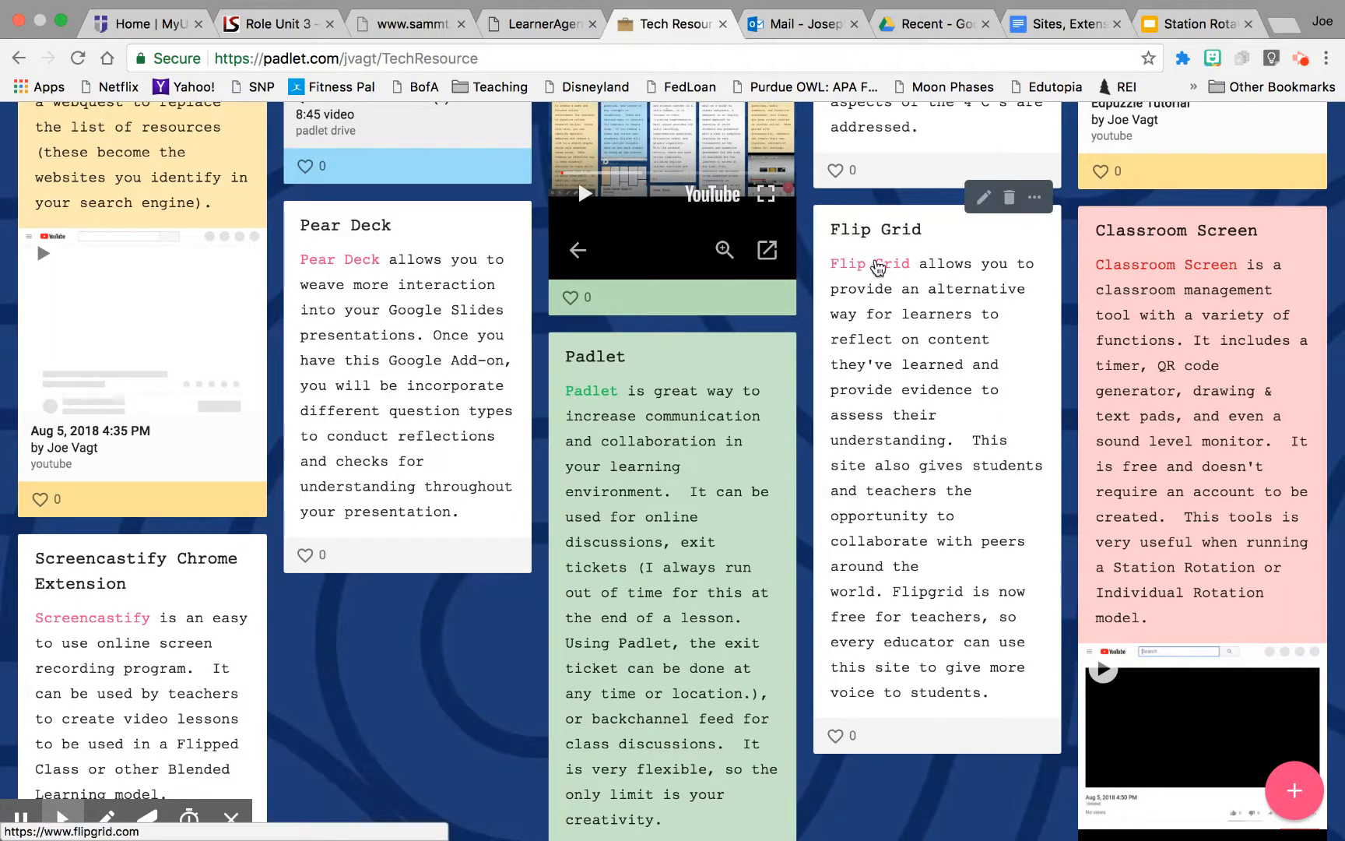
# Step: Open Flipgrid from the resource board and log in as an educator with the Google school account
pyautogui.click(868, 269)
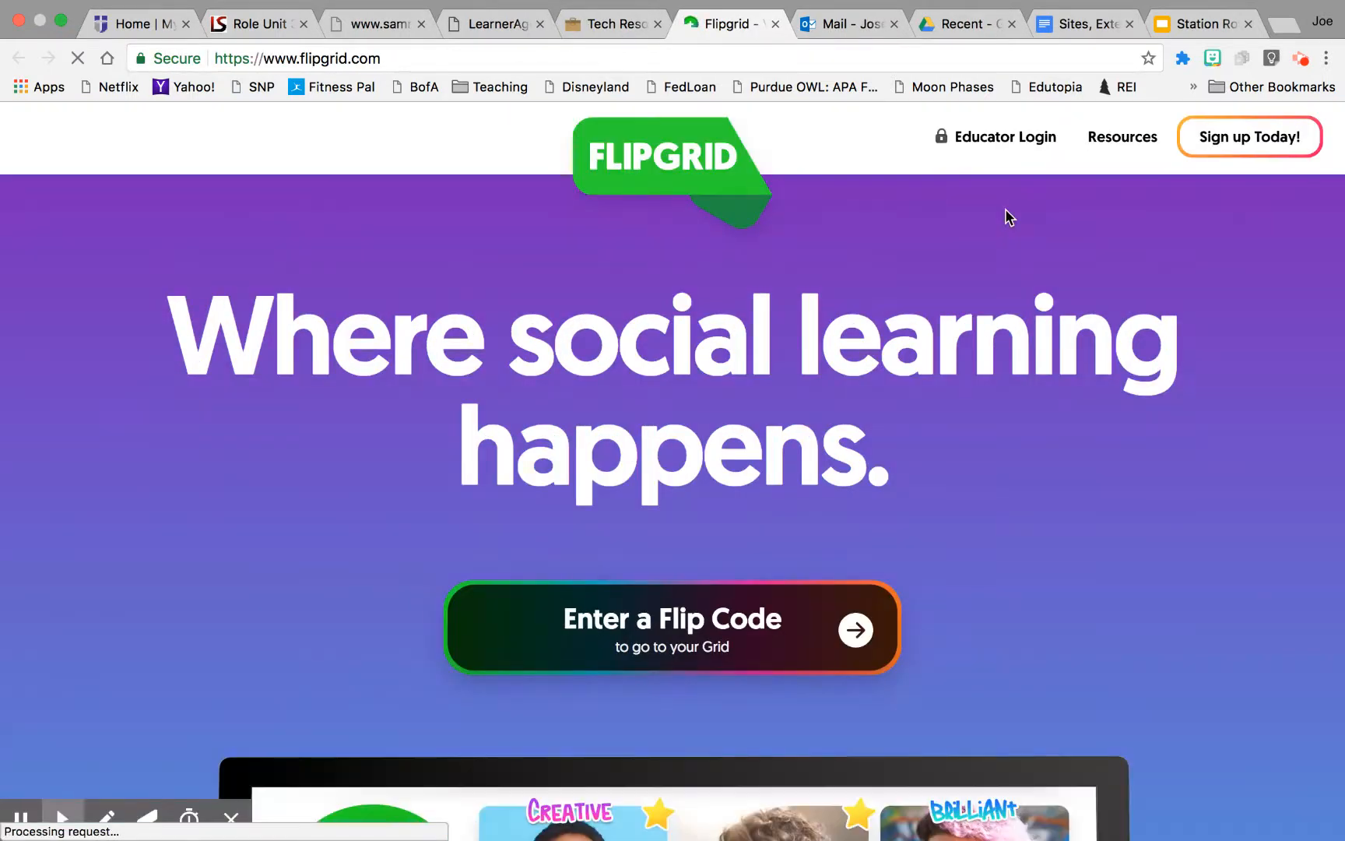
pyautogui.click(995, 138)
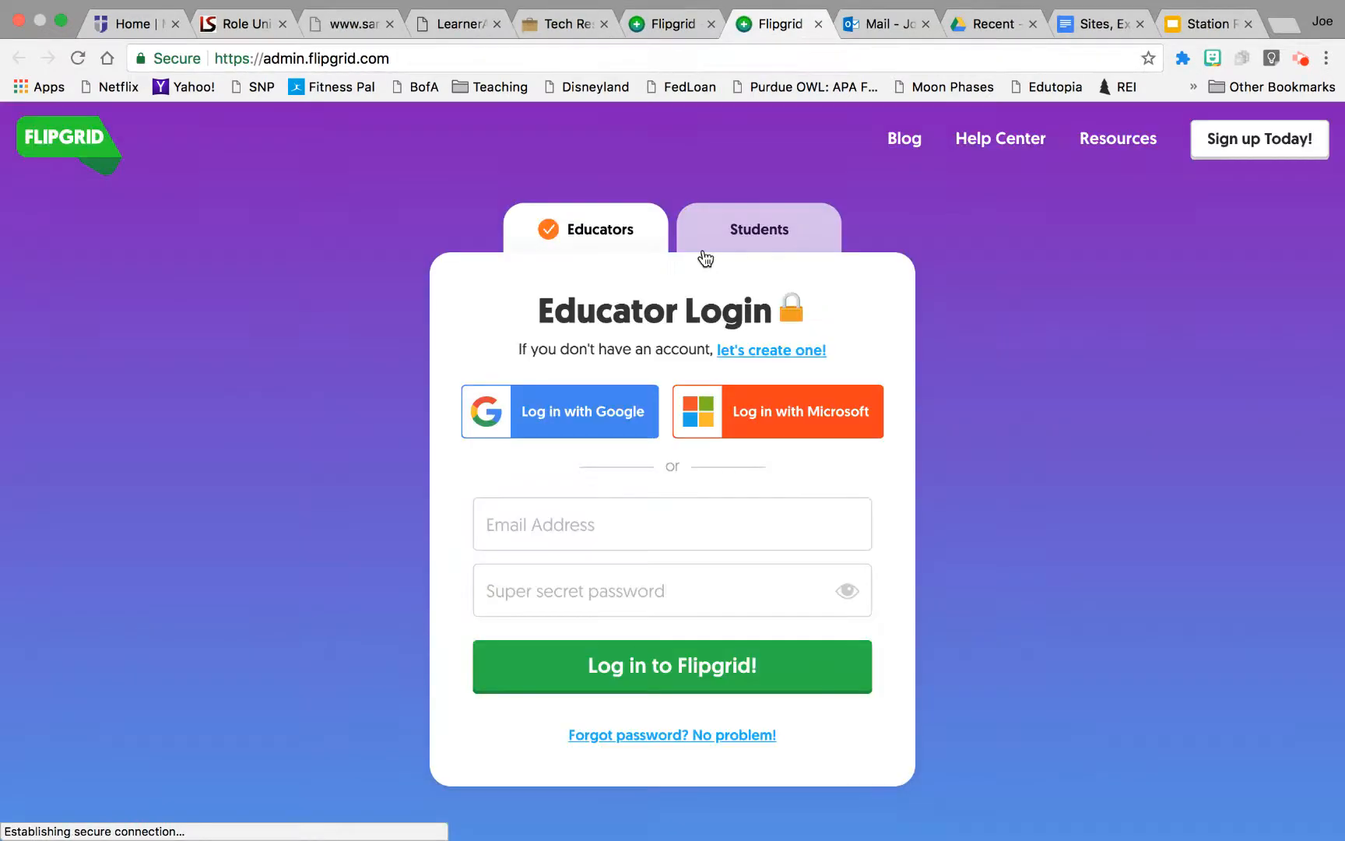
pyautogui.click(563, 418)
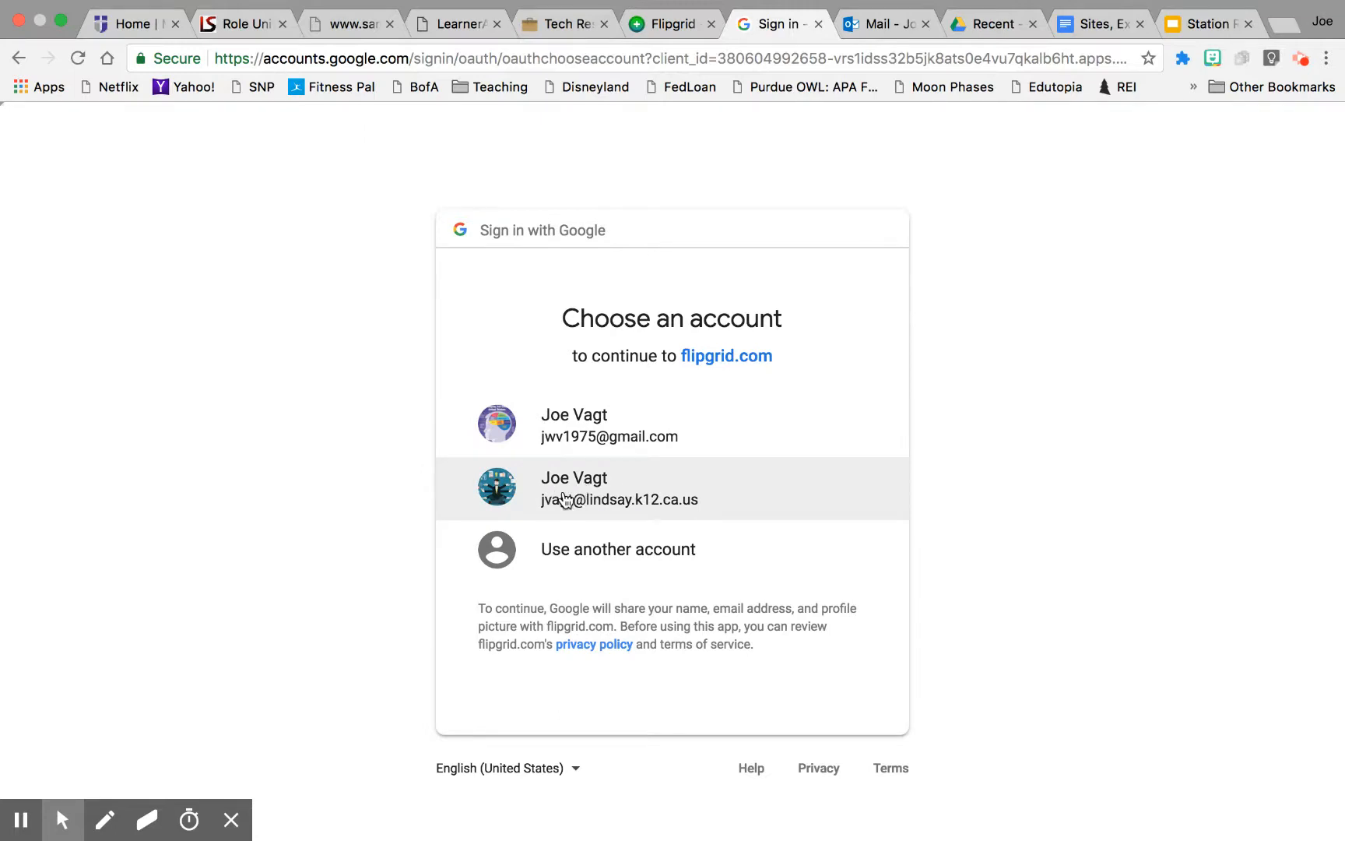
pyautogui.click(566, 498)
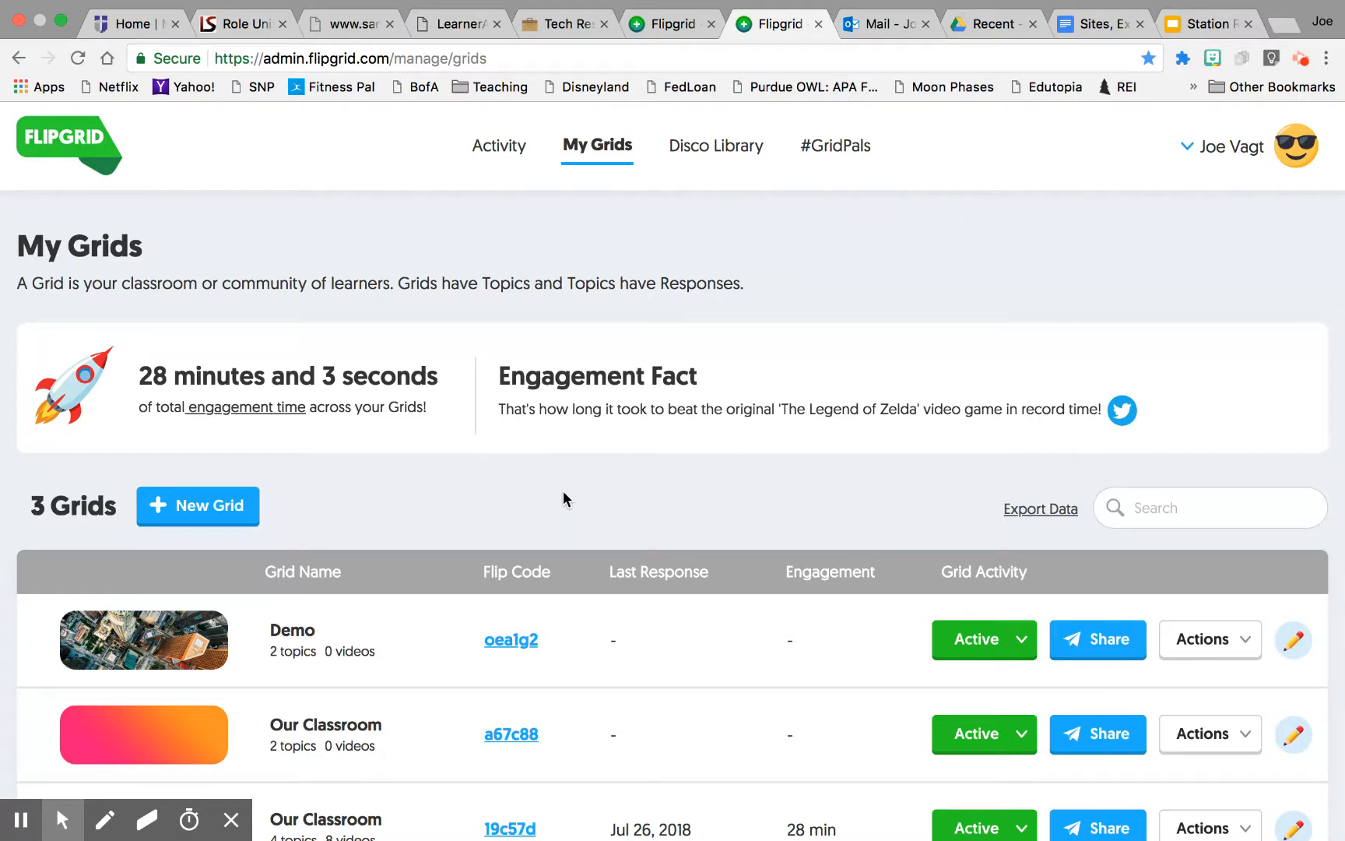
# Step: Open the last Our Classroom grid's student view through its Flip Code, then return to the grid list
pyautogui.scroll(-1, 563, 492)
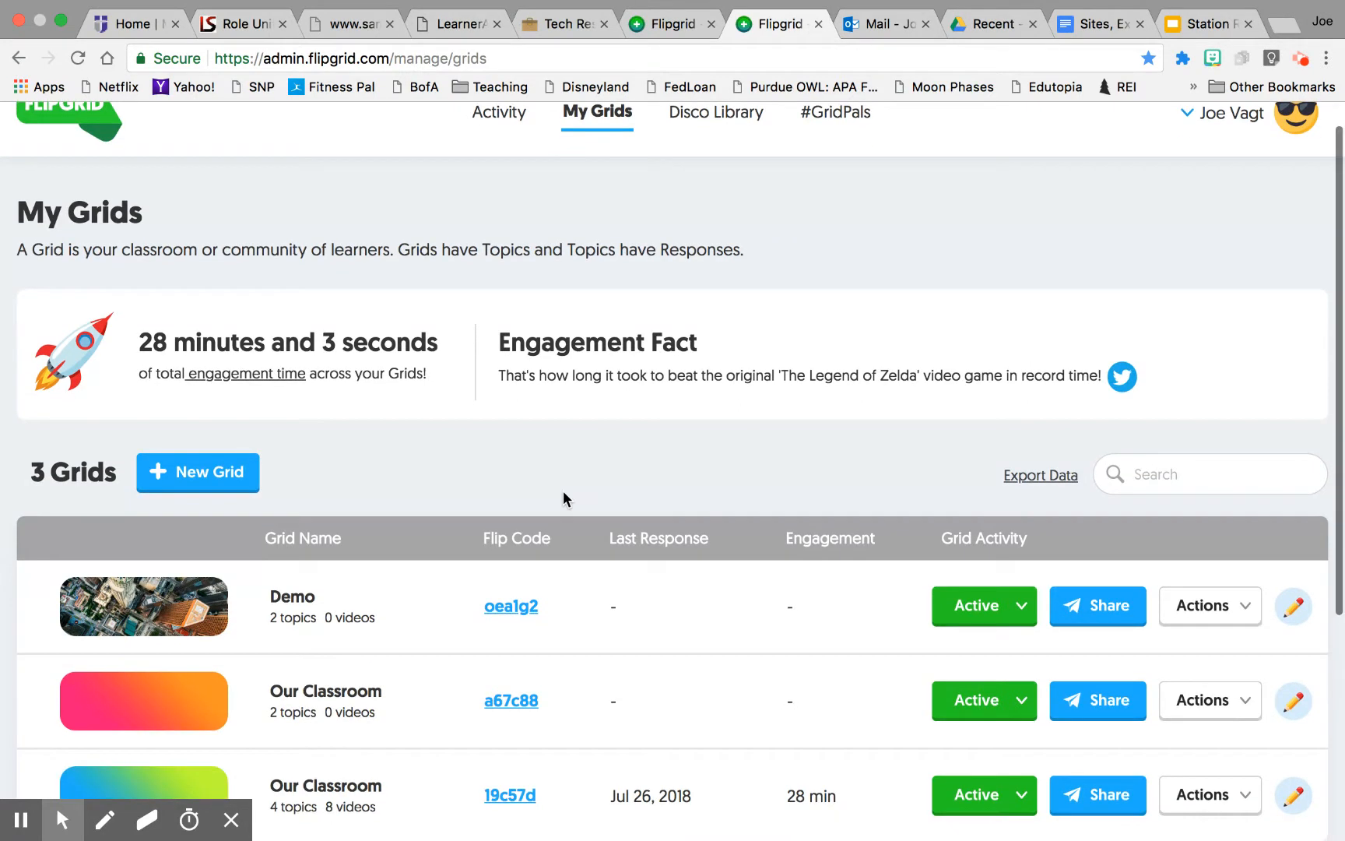
pyautogui.scroll(1, 564, 498)
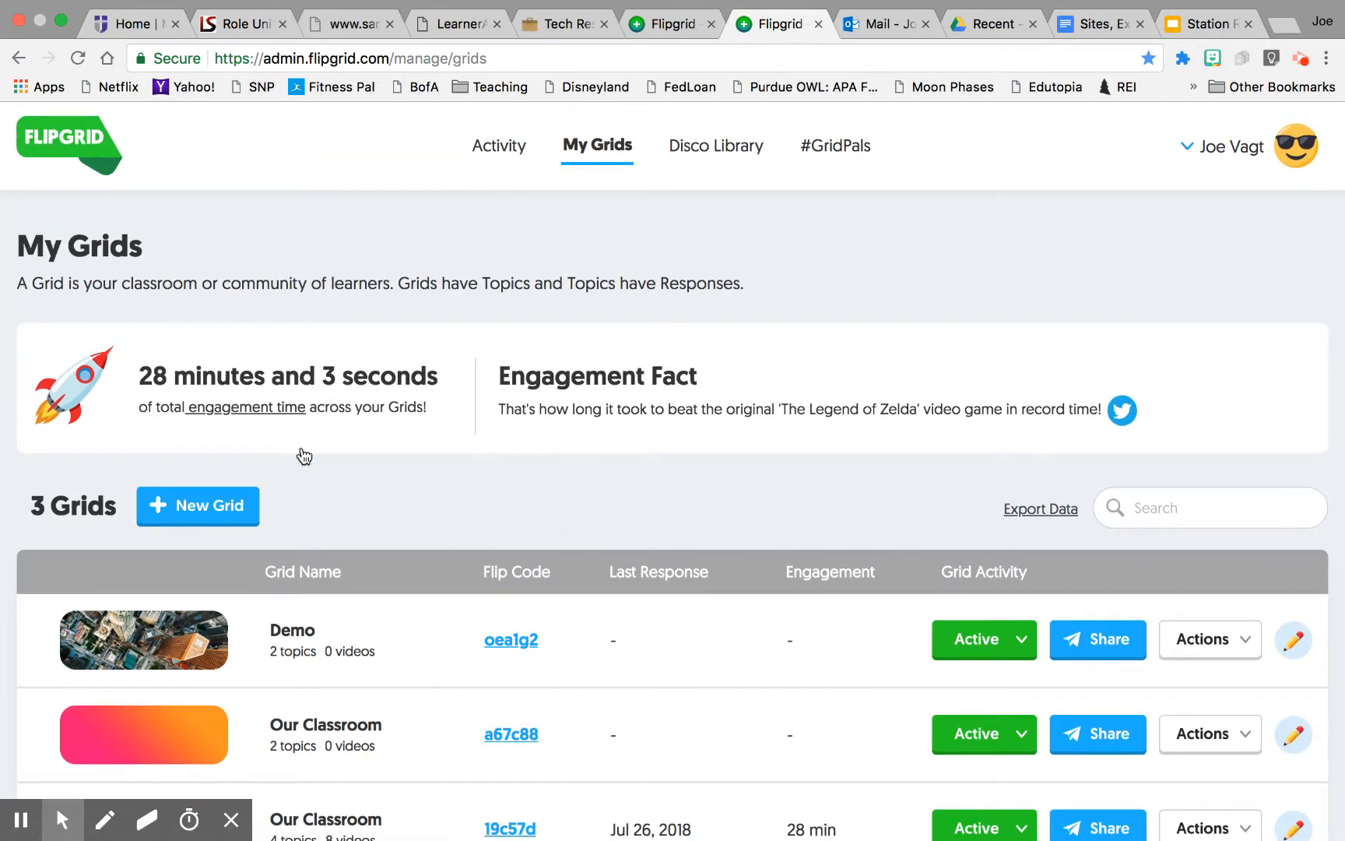
pyautogui.scroll(-3, 413, 563)
pyautogui.scroll(-2, 414, 564)
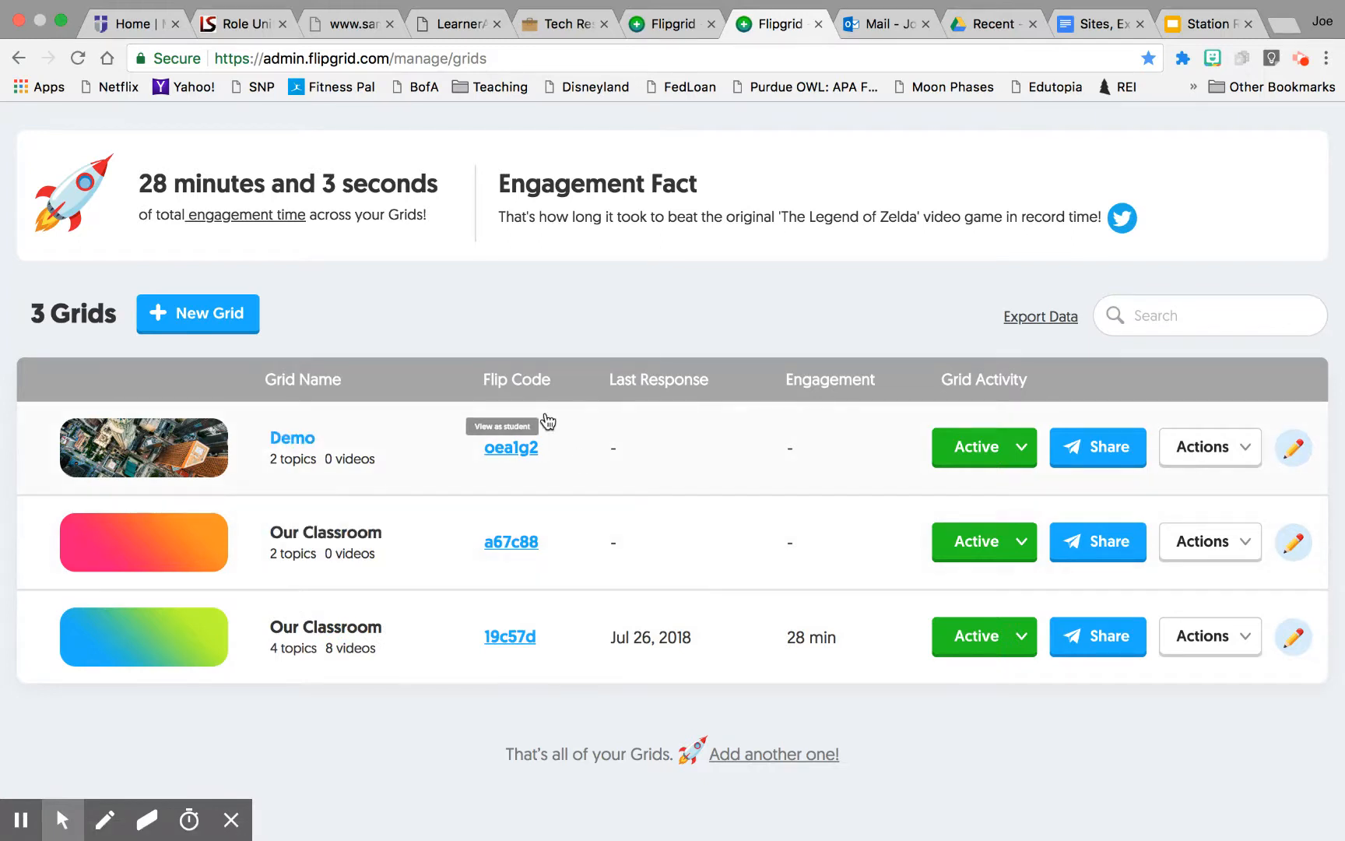
pyautogui.click(507, 639)
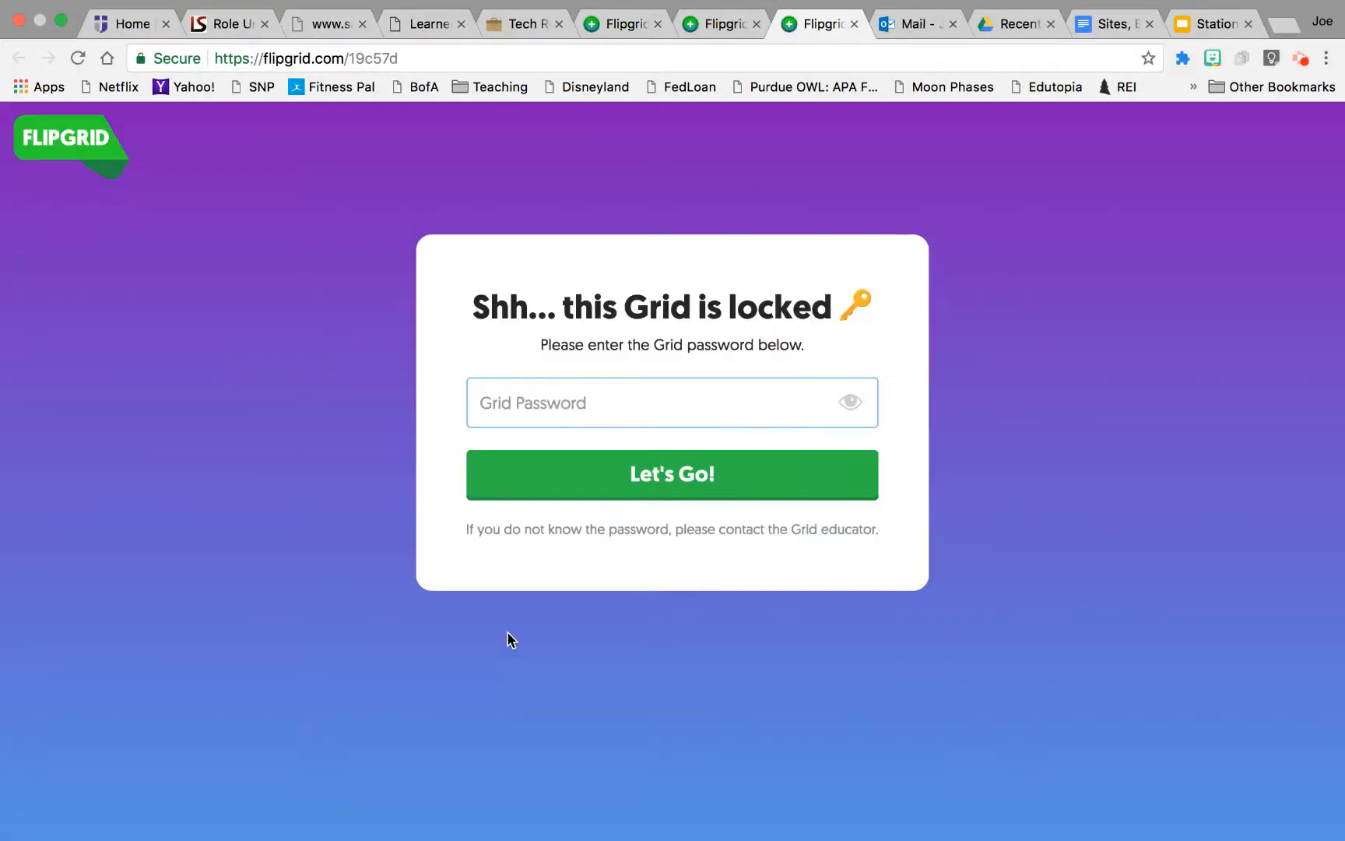
pyautogui.click(855, 26)
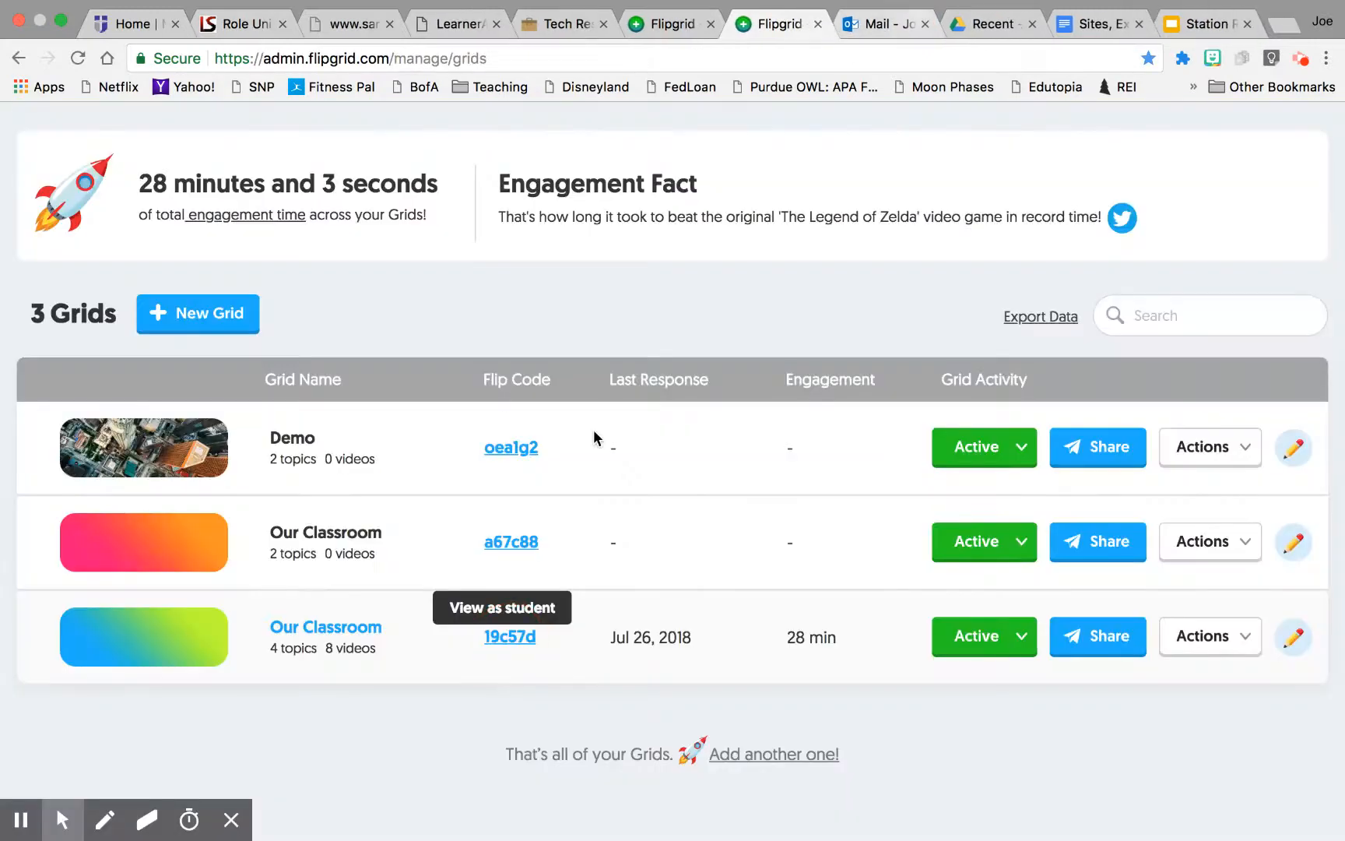
# Step: Examine the Demo grid's activity options and its topics page, then go back to the grid list
pyautogui.click(1020, 448)
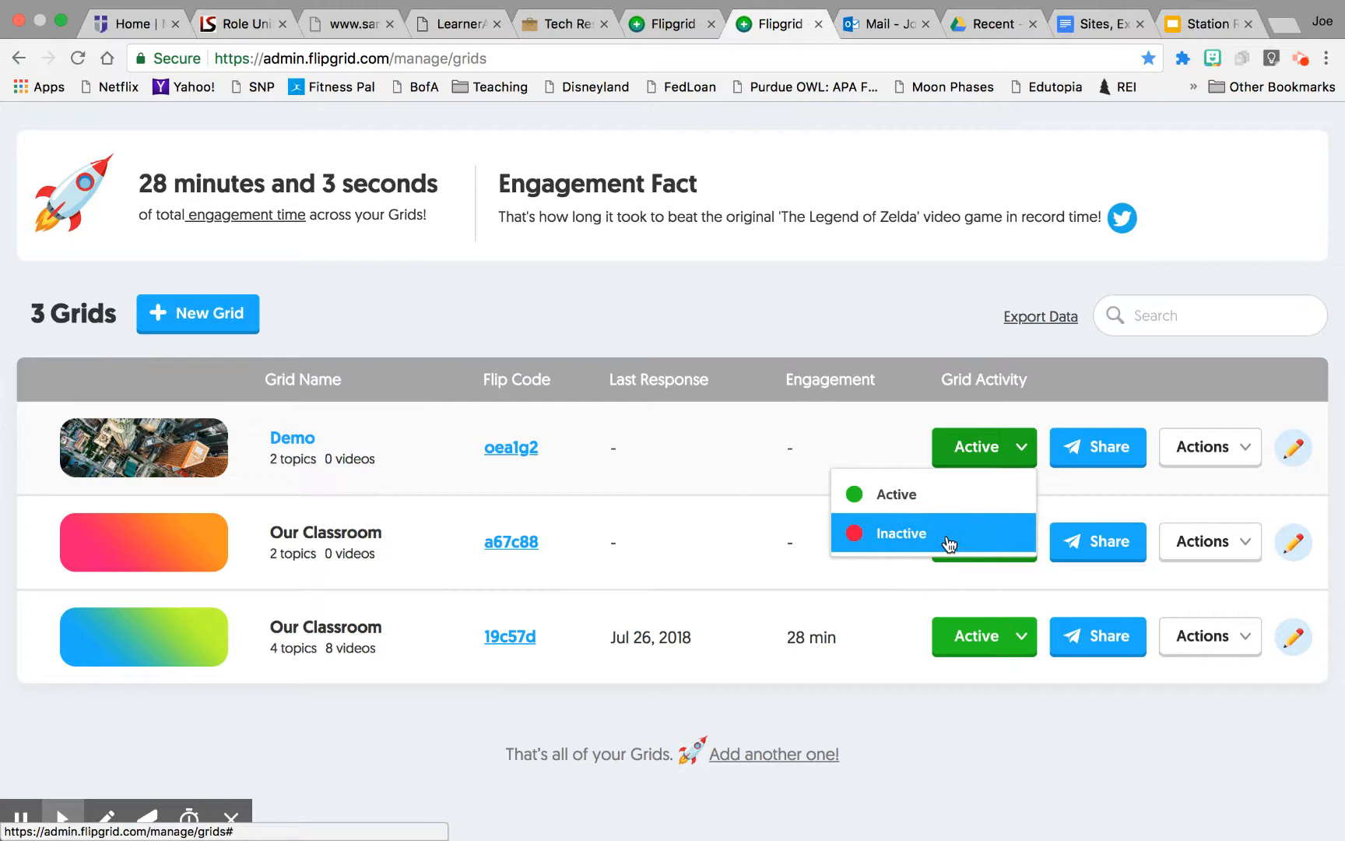
pyautogui.click(888, 448)
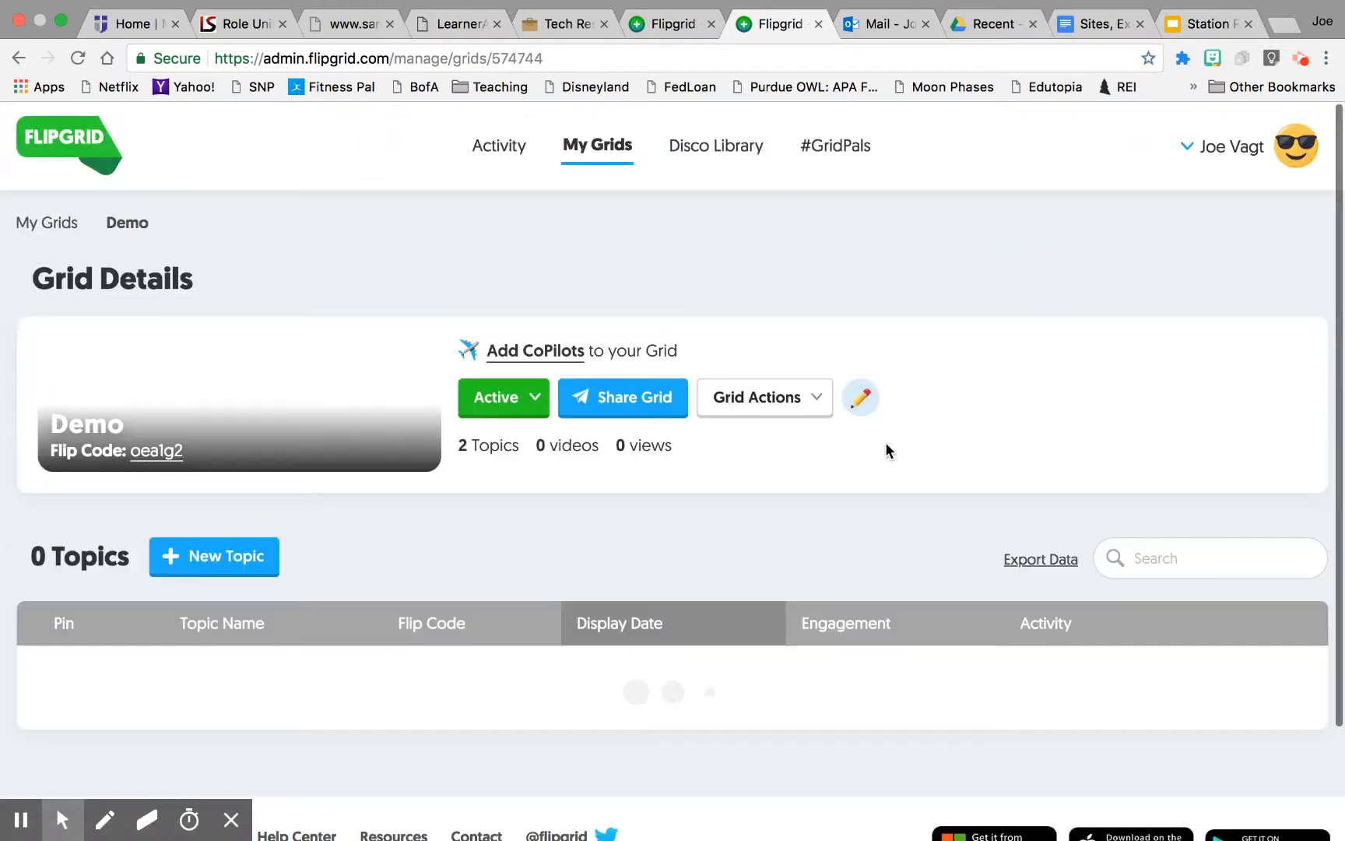
pyautogui.scroll(-3, 889, 617)
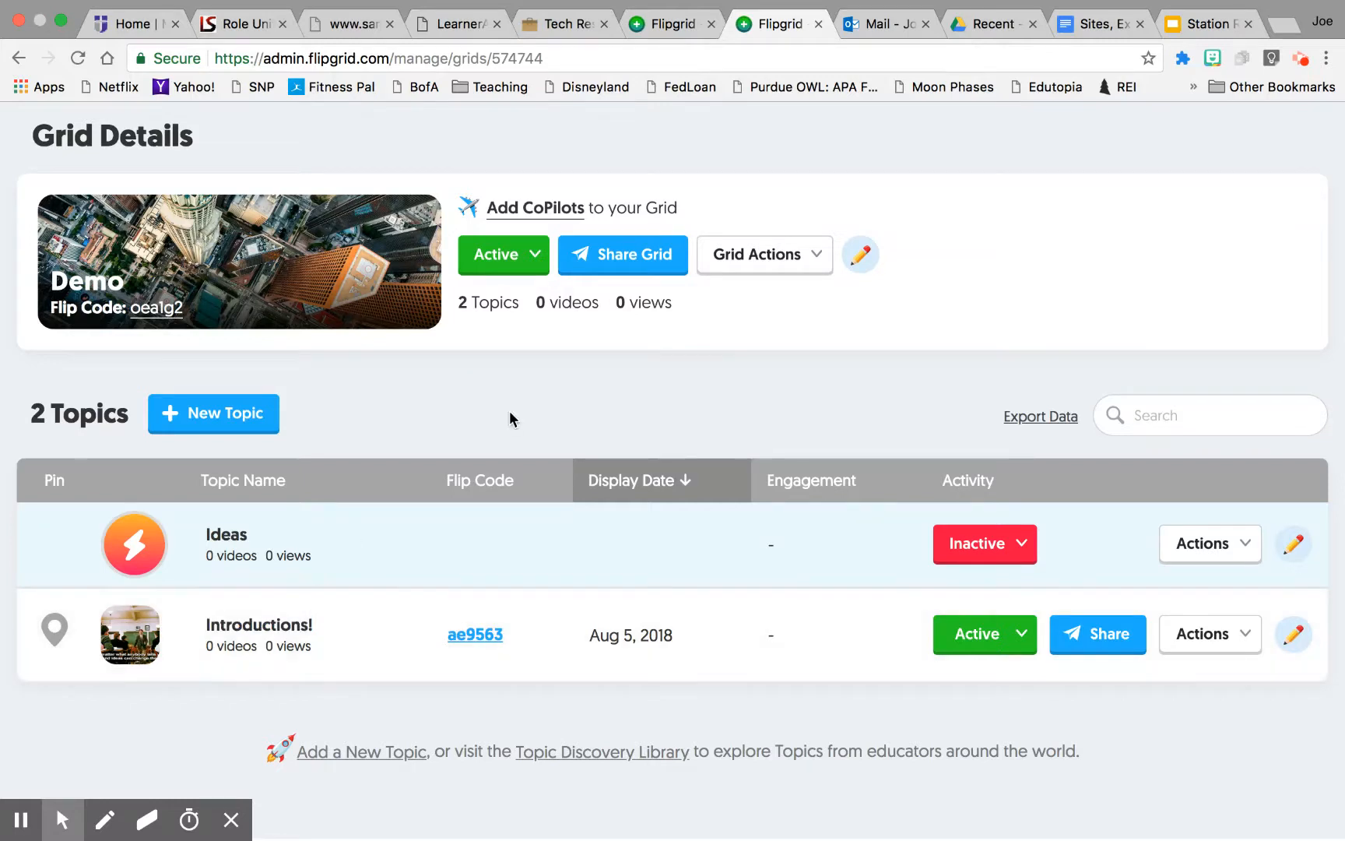
pyautogui.click(19, 58)
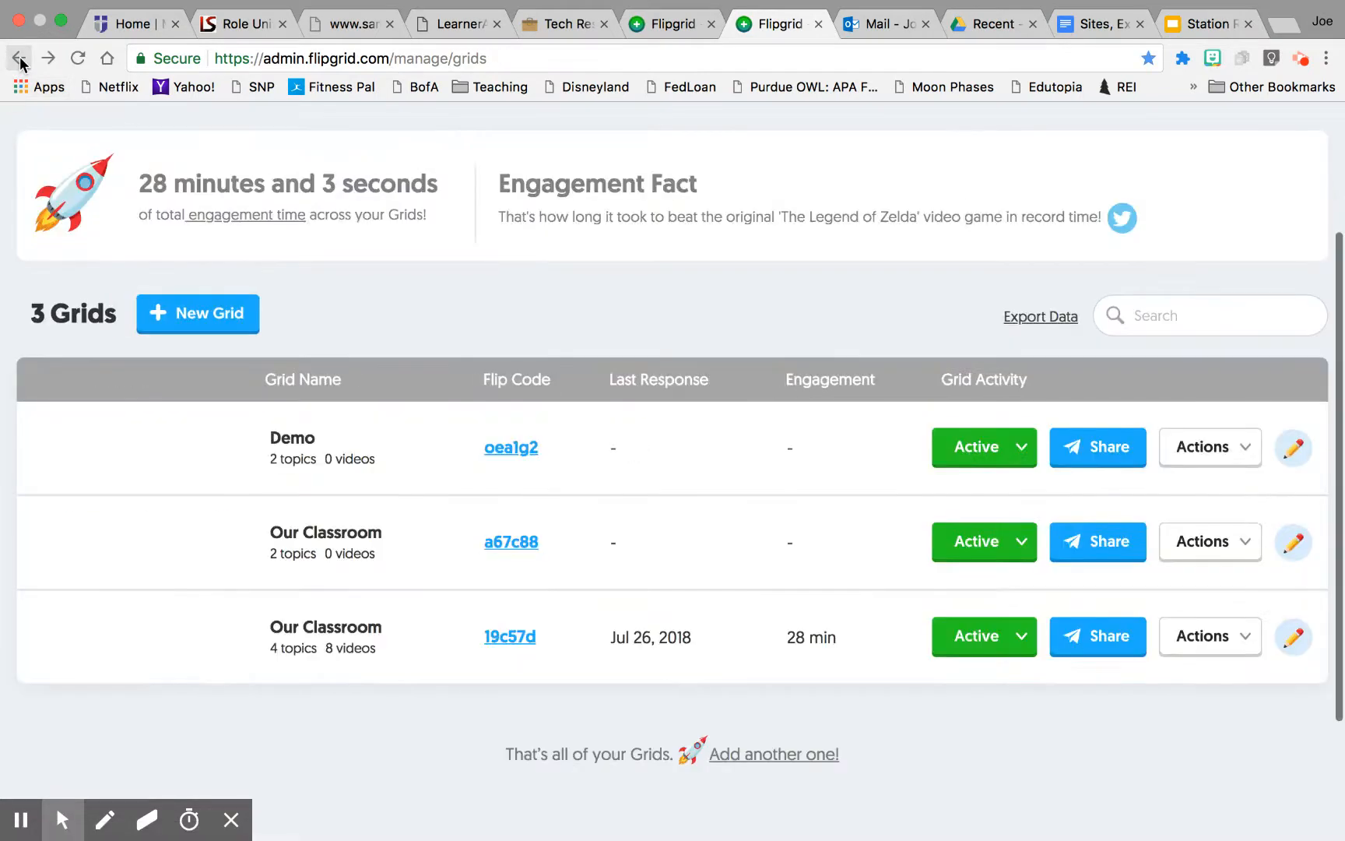
# Step: Open the share options of the first Our Classroom grid and close them
pyautogui.click(1101, 549)
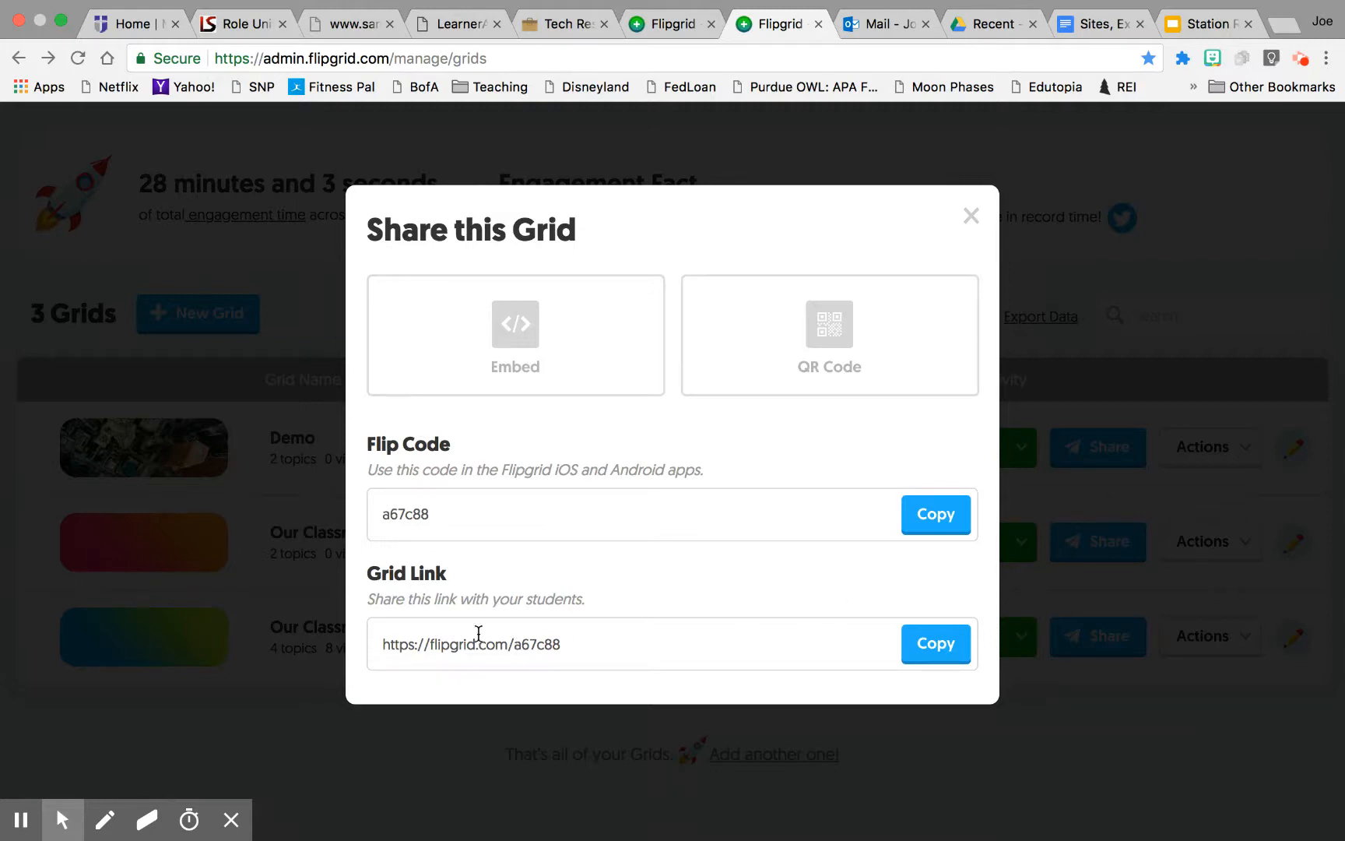
pyautogui.click(303, 331)
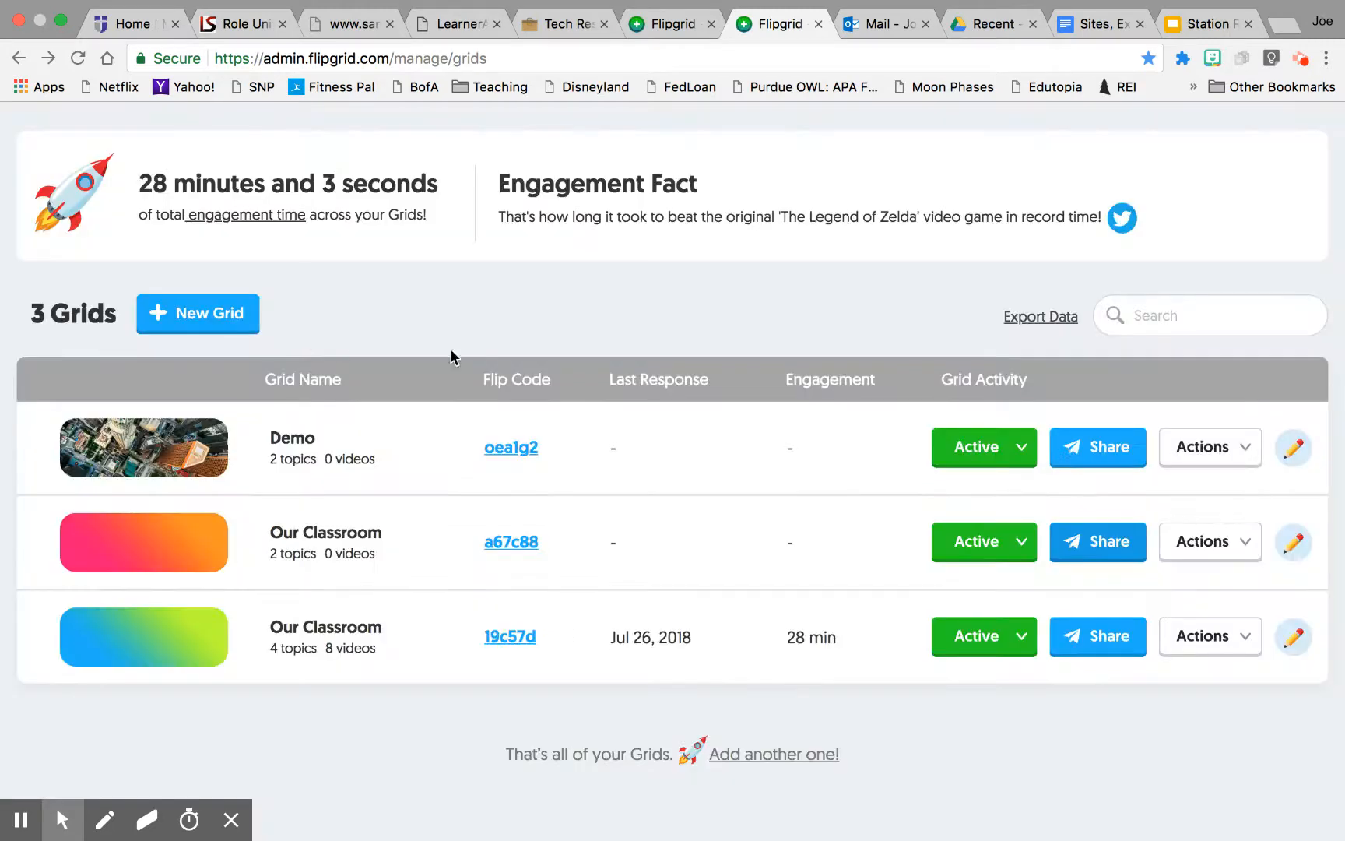
# Step: Open the Demo grid's Integrations page from its actions and return to the grid list
pyautogui.click(1199, 447)
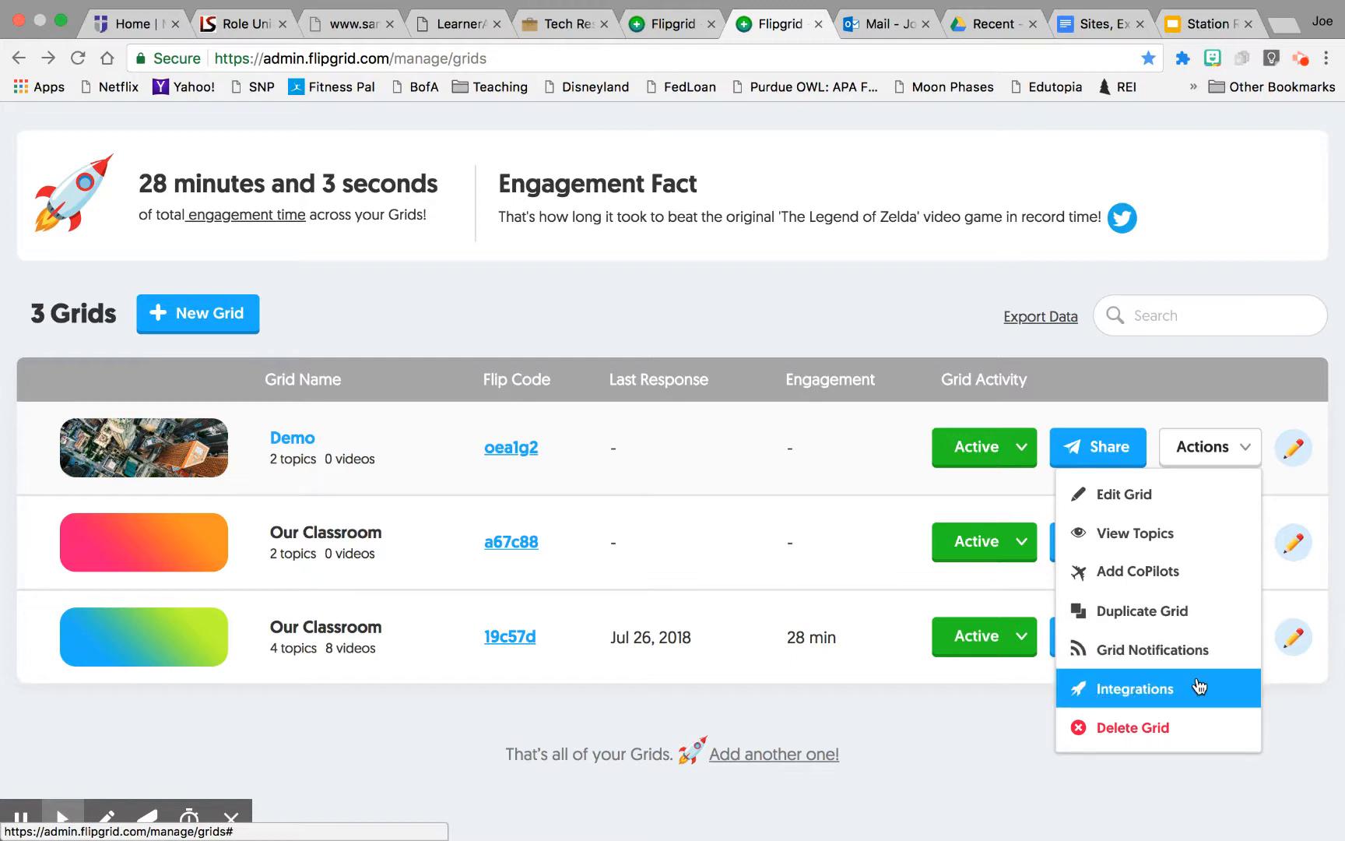
pyautogui.click(1140, 688)
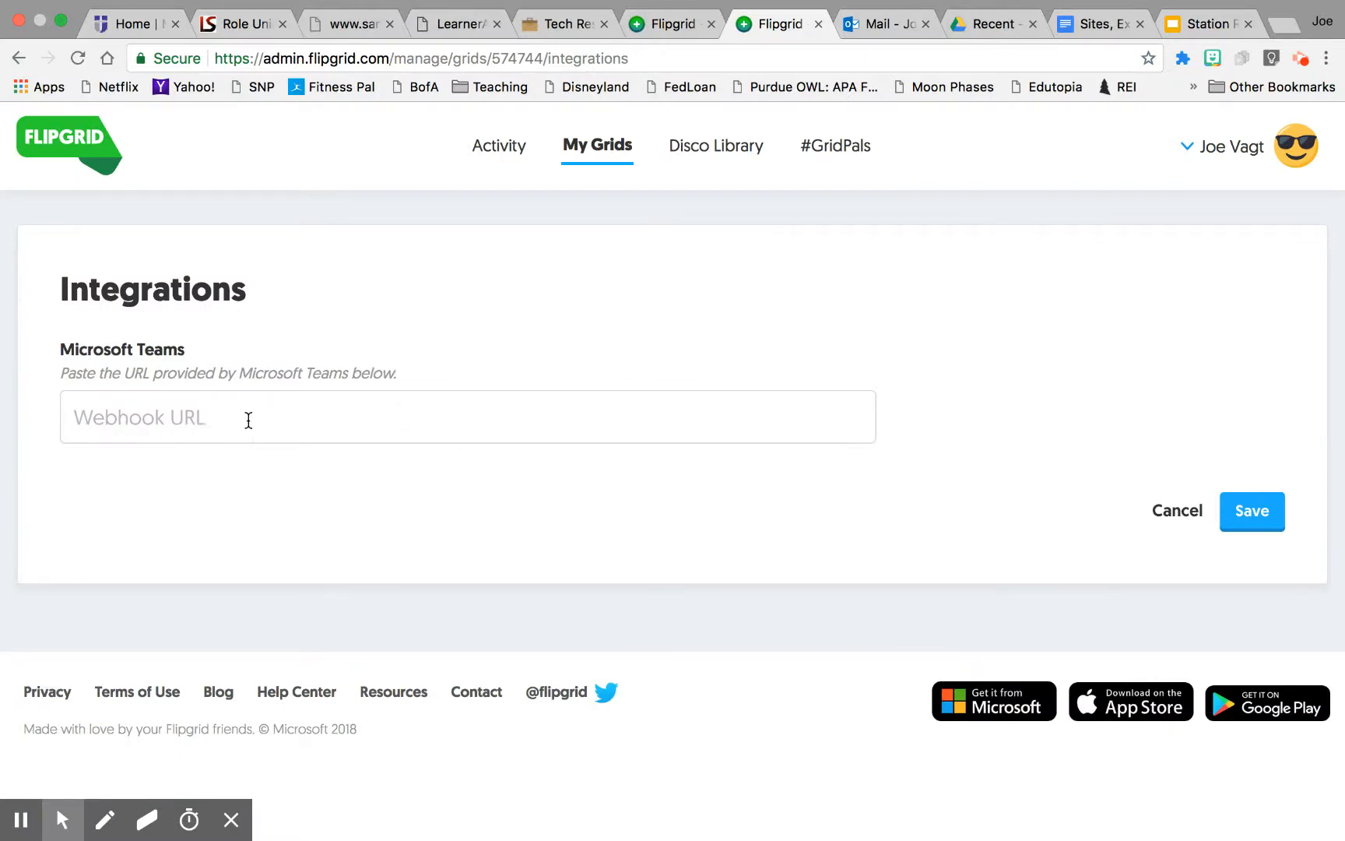
pyautogui.click(19, 58)
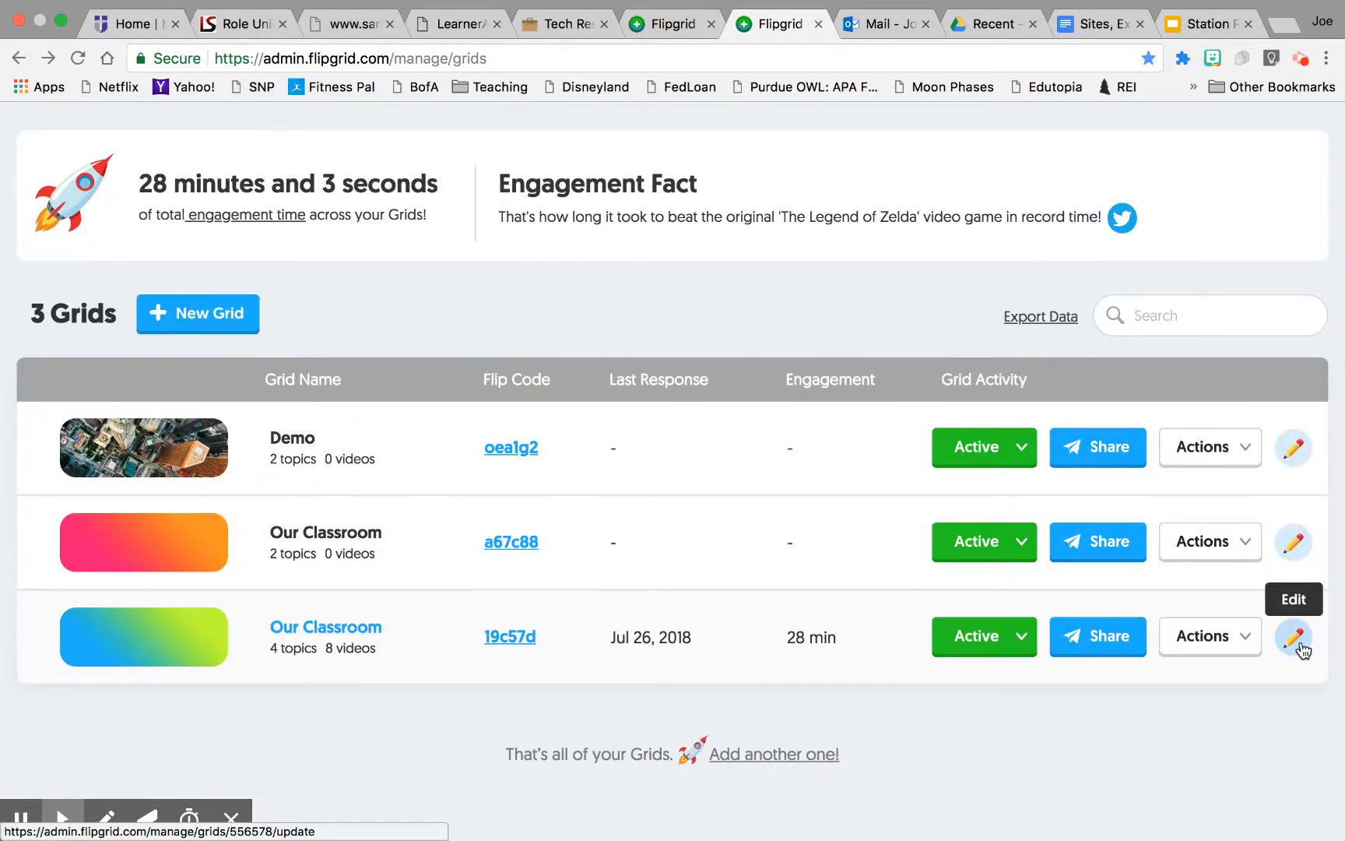
# Step: Review the actions menu of the last Our Classroom grid and close it
pyautogui.click(1234, 639)
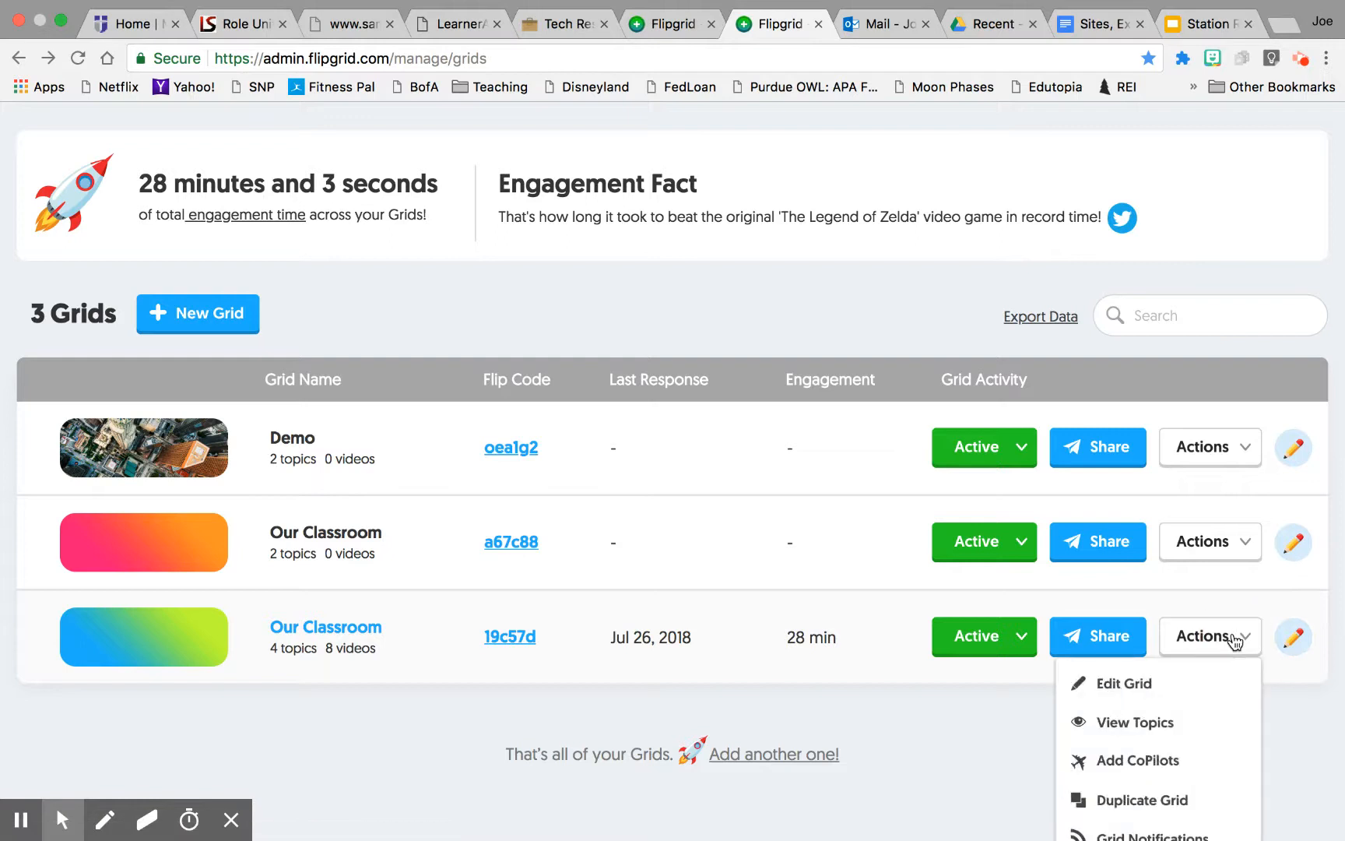
pyautogui.scroll(-2, 1224, 609)
pyautogui.click(609, 233)
pyautogui.scroll(3, 610, 232)
pyautogui.scroll(1, 611, 231)
pyautogui.scroll(-1, 611, 230)
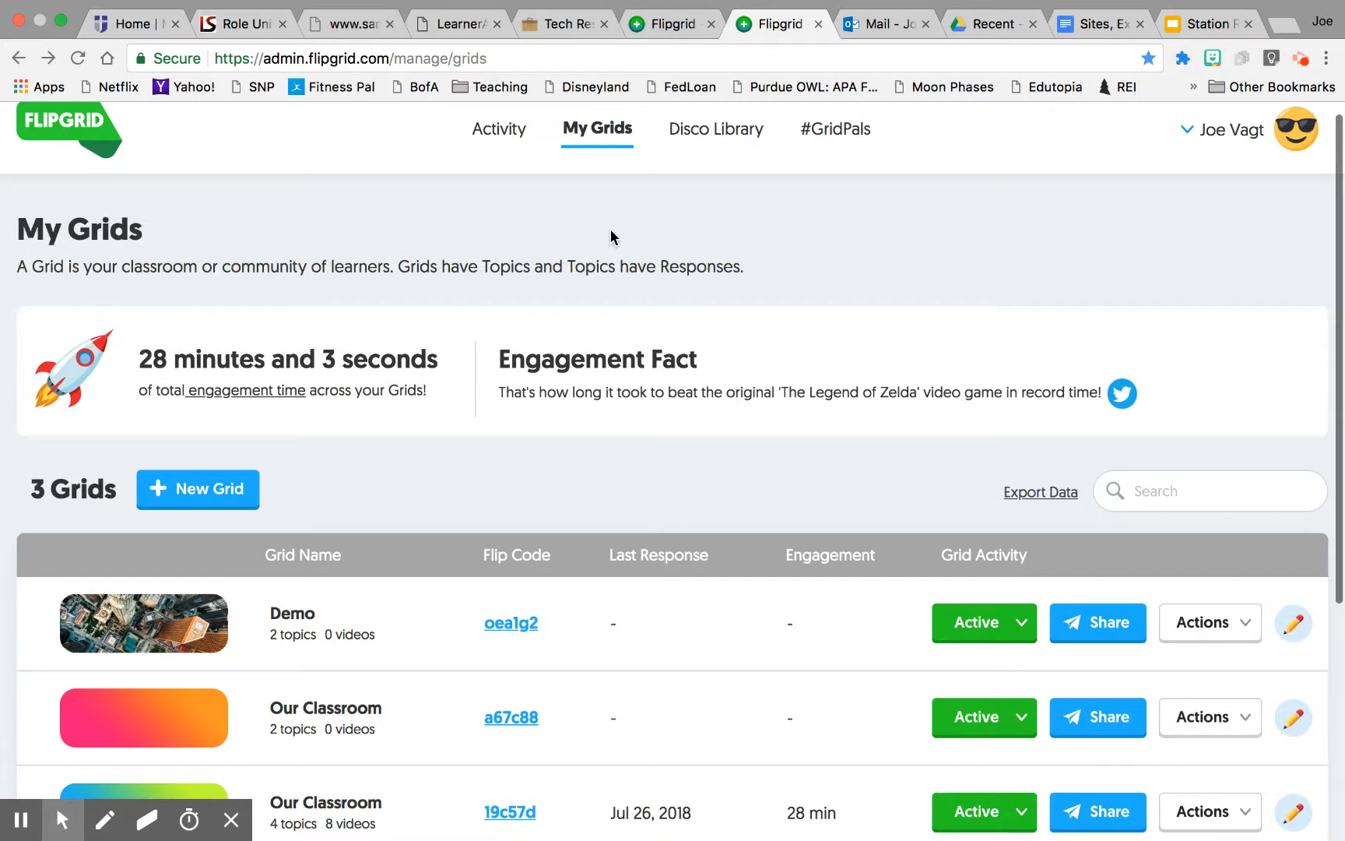
# Step: Start a new grid and name it Demo 2
pyautogui.click(211, 481)
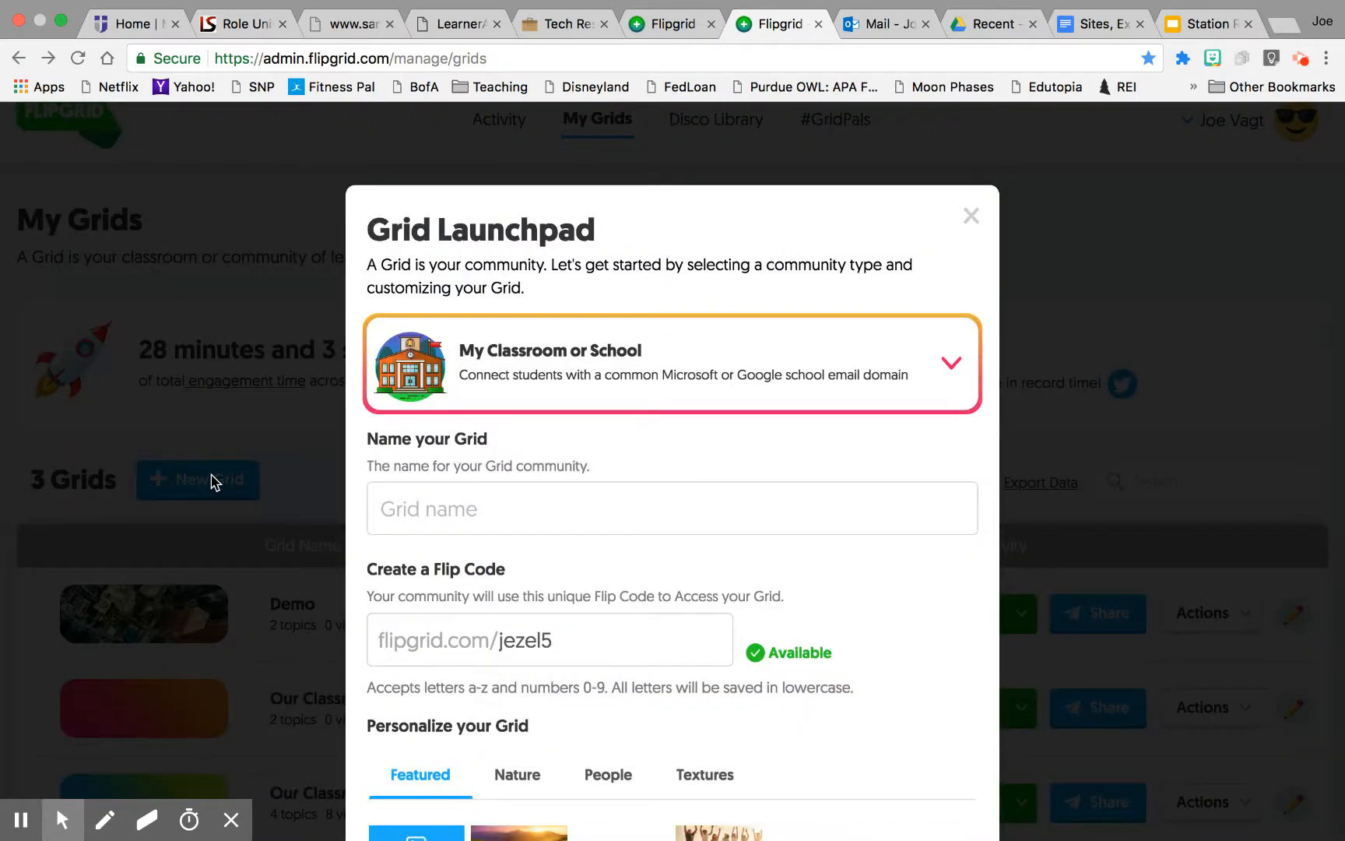
pyautogui.click(684, 502)
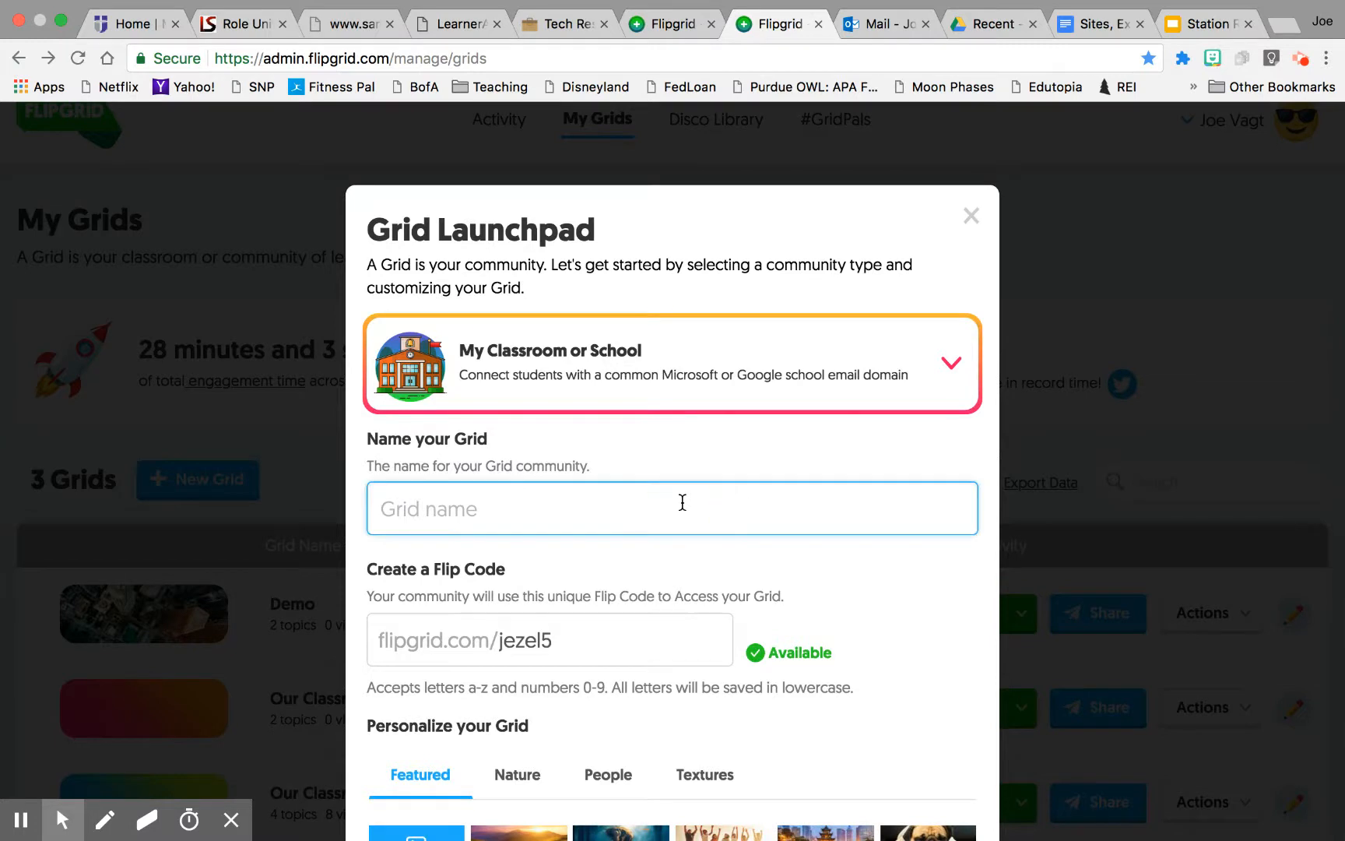
pyautogui.write('Demo 2')
# Step: Clear the suggested Flip Code field to leave it blank
pyautogui.scroll(-2, 622, 632)
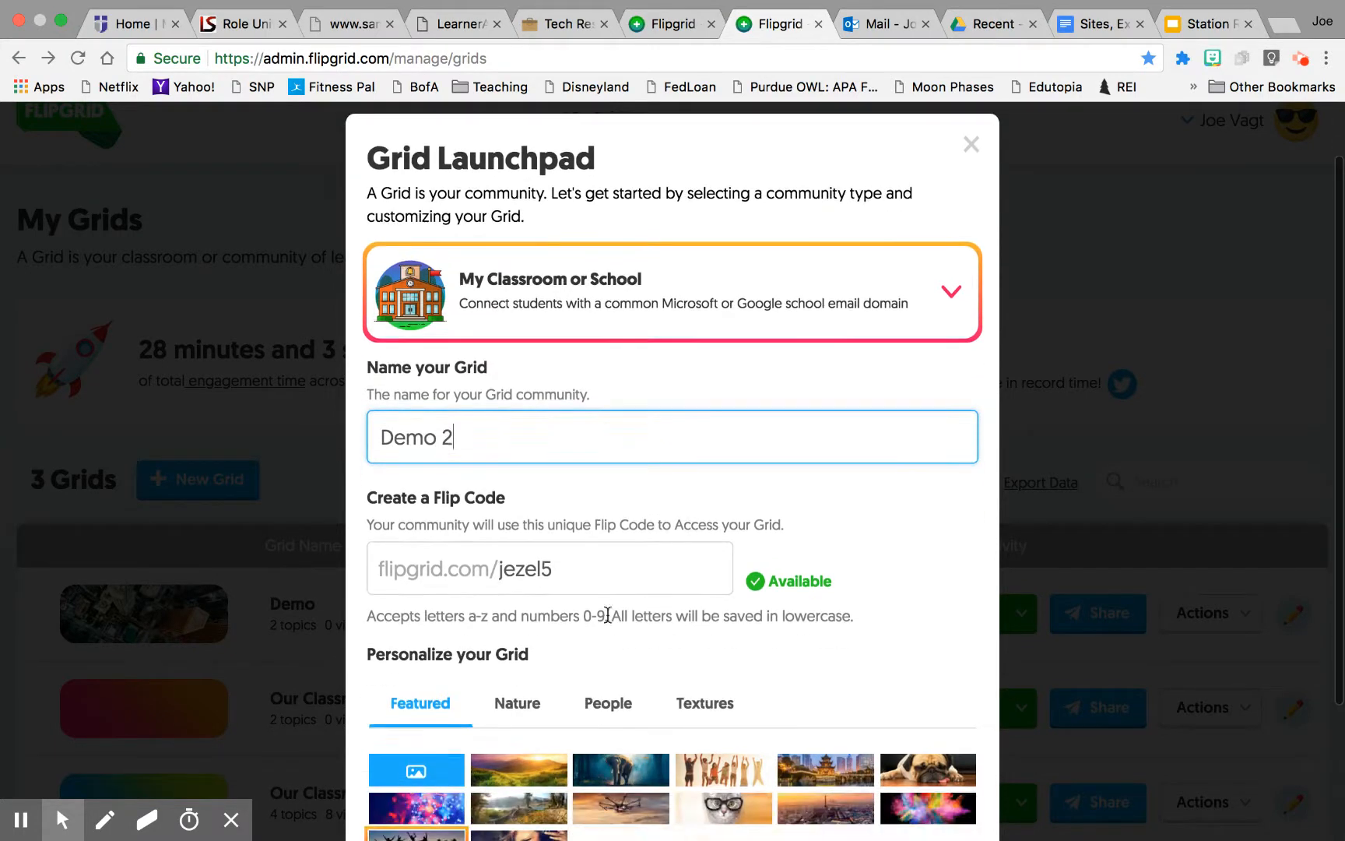
pyautogui.click(627, 569)
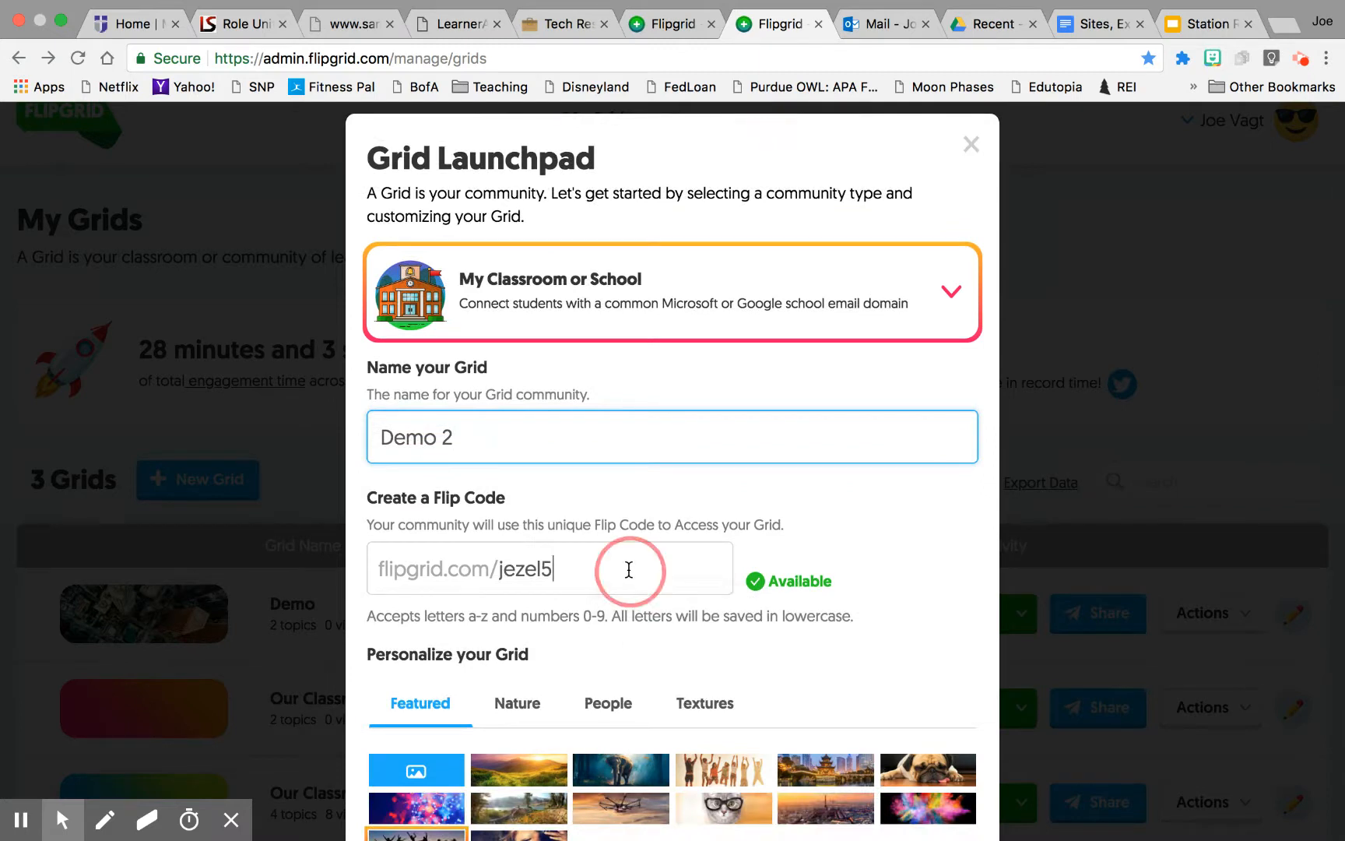
pyautogui.press('BackSpace')
pyautogui.press('BackSpace')
pyautogui.press('BackSpace')
pyautogui.press('BackSpace')
pyautogui.press('BackSpace')
pyautogui.press('BackSpace')
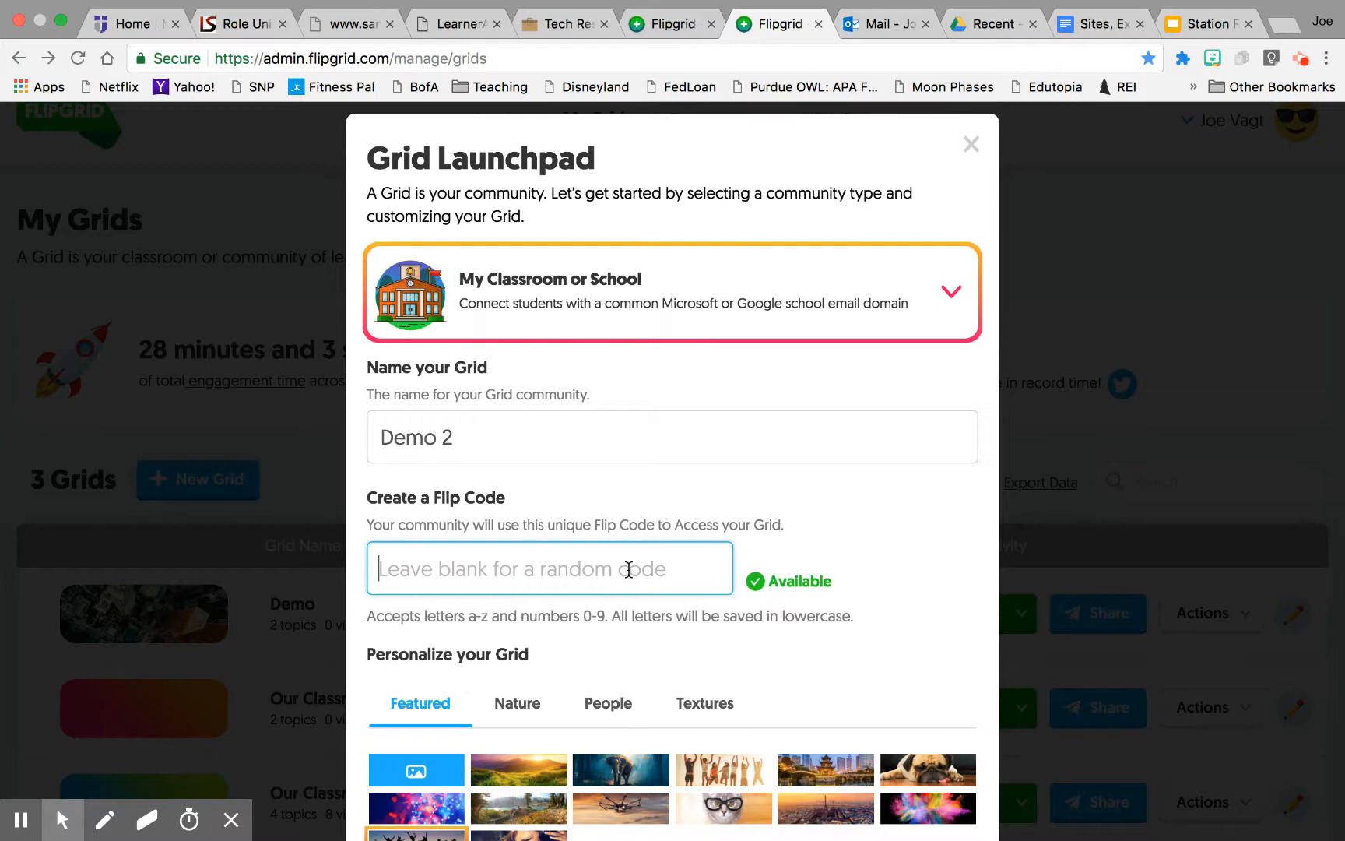
pyautogui.click(864, 535)
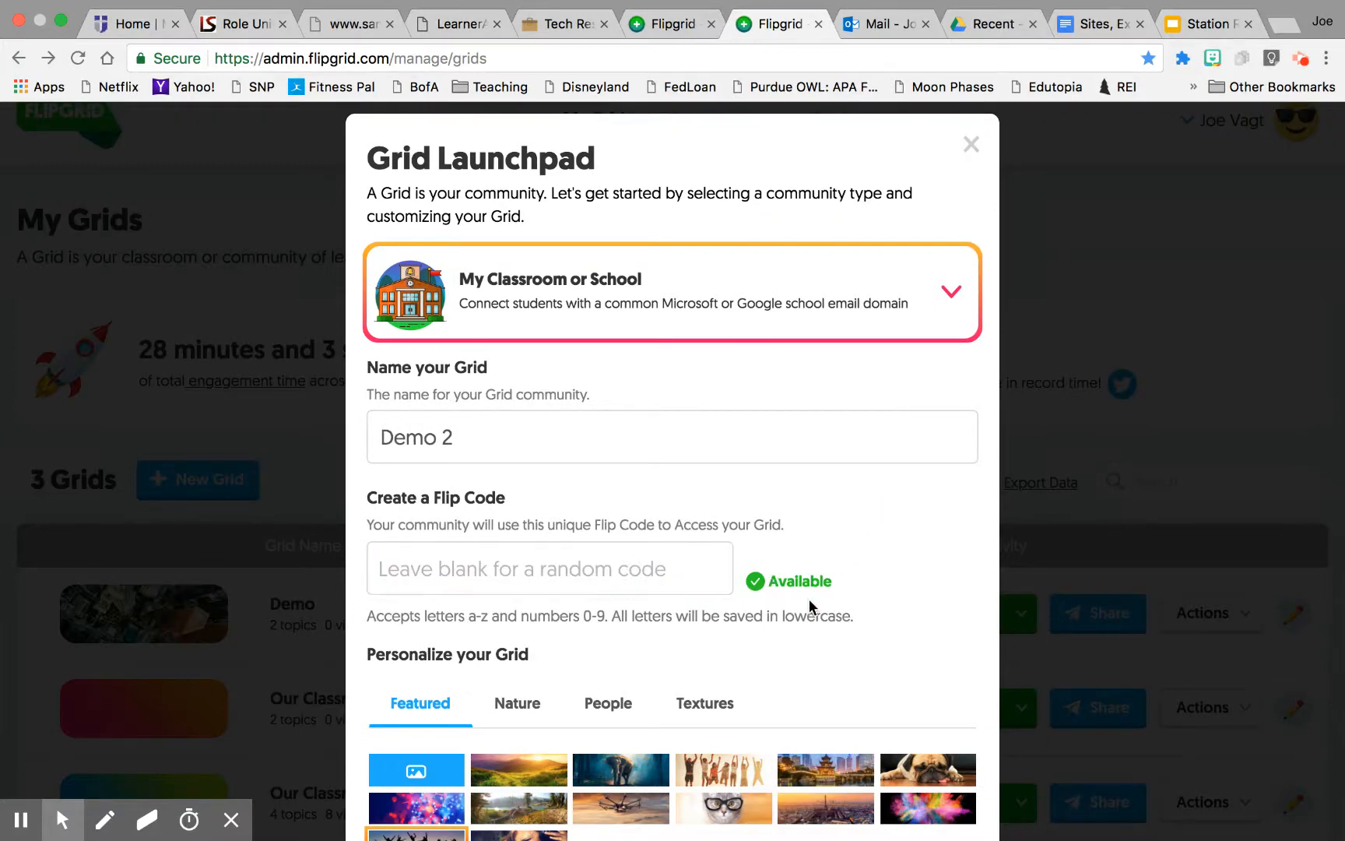
# Step: Choose a Nature cover image for the grid and continue to the next page
pyautogui.scroll(-3, 763, 685)
pyautogui.click(613, 534)
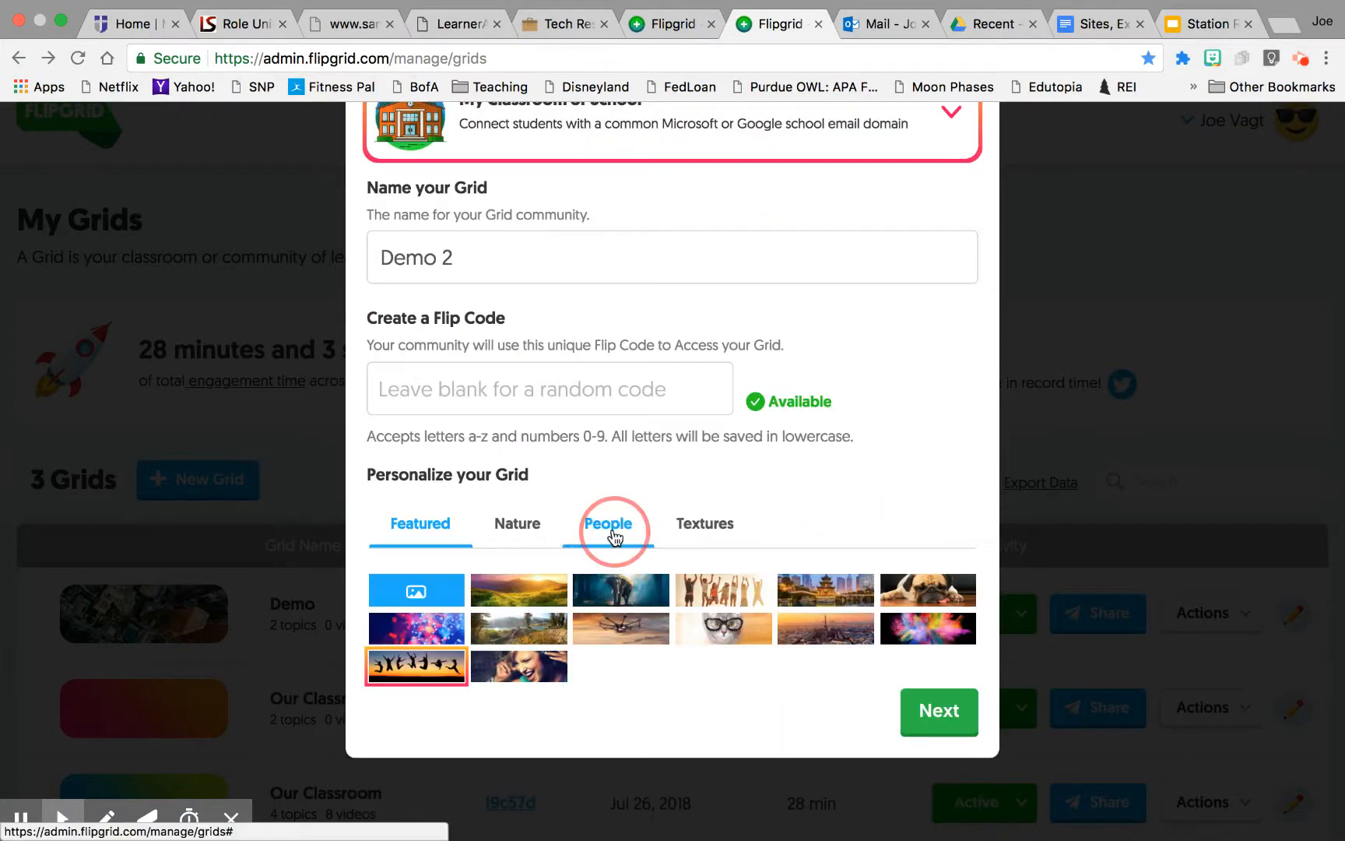
pyautogui.click(516, 534)
pyautogui.click(436, 539)
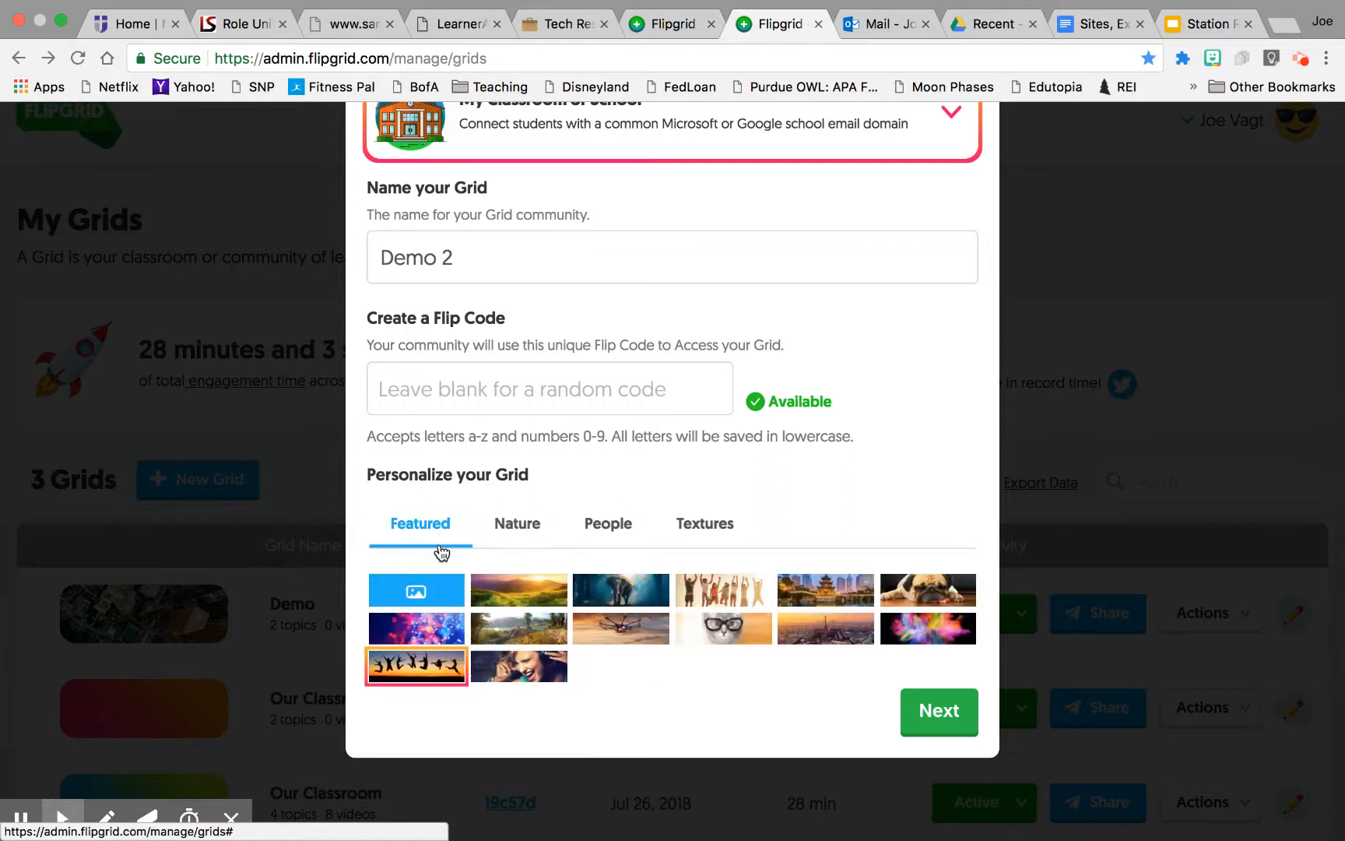
pyautogui.click(517, 537)
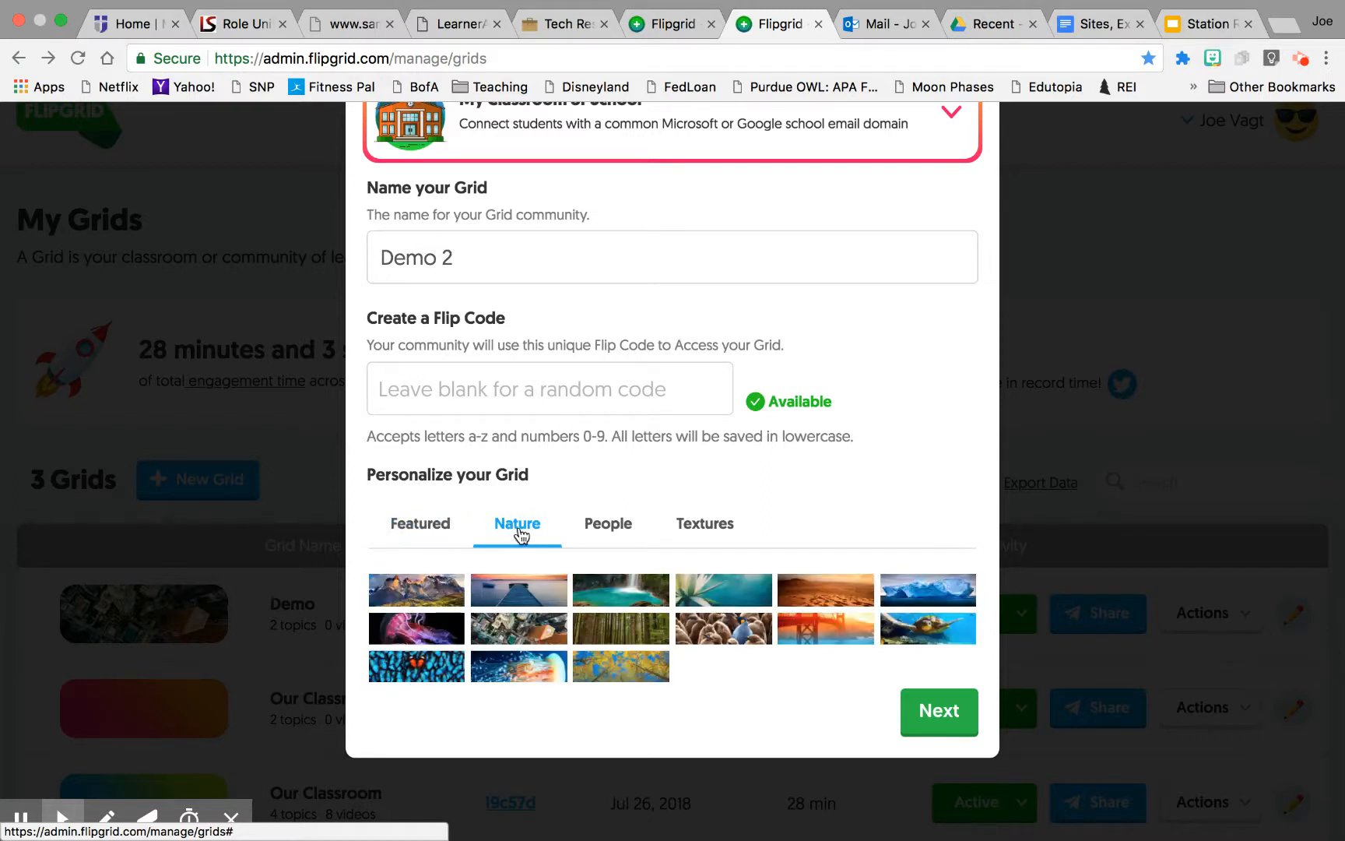
pyautogui.click(712, 629)
pyautogui.click(938, 712)
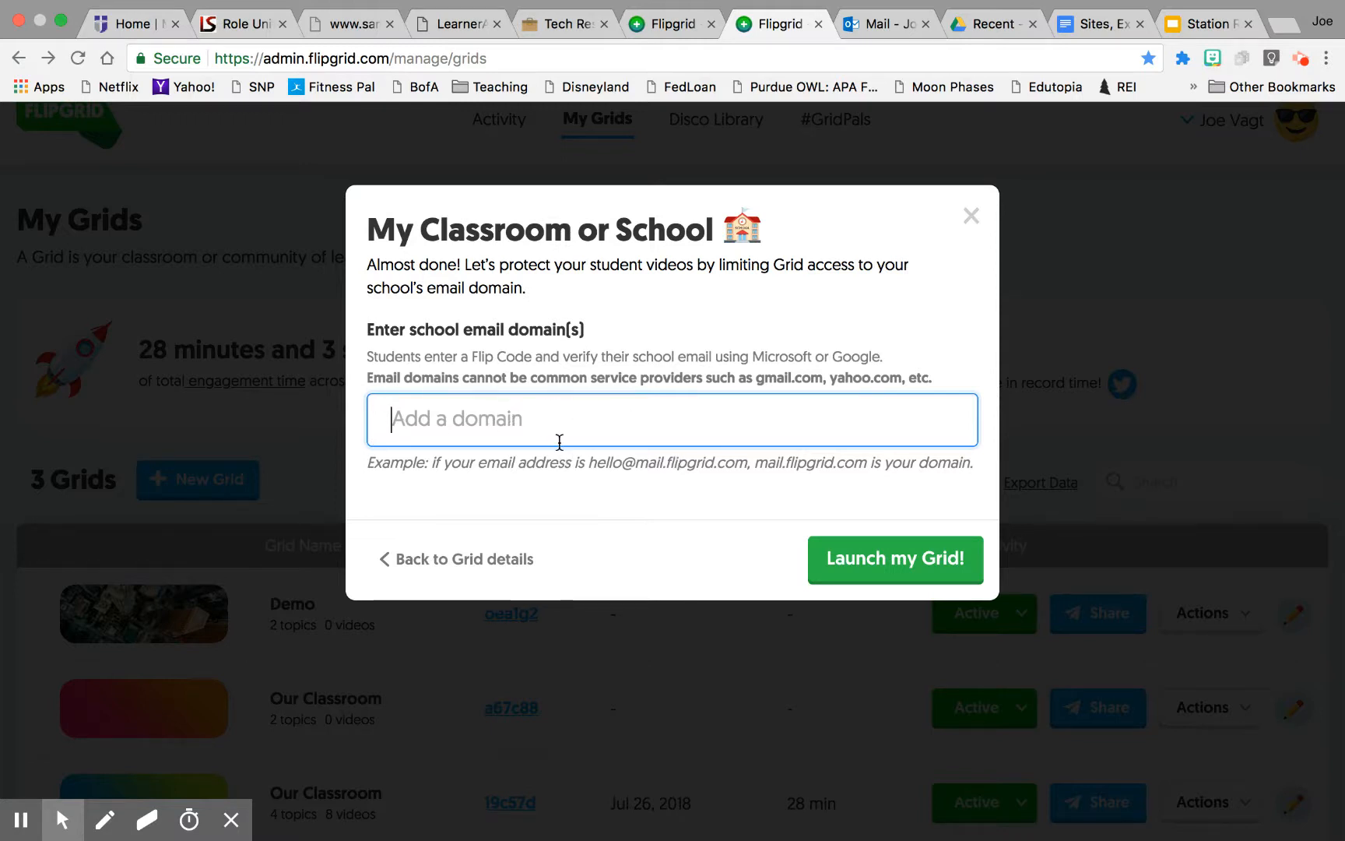
# Step: Add lindsay.k12.ca.us as the allowed school email domain
pyautogui.write('lin')
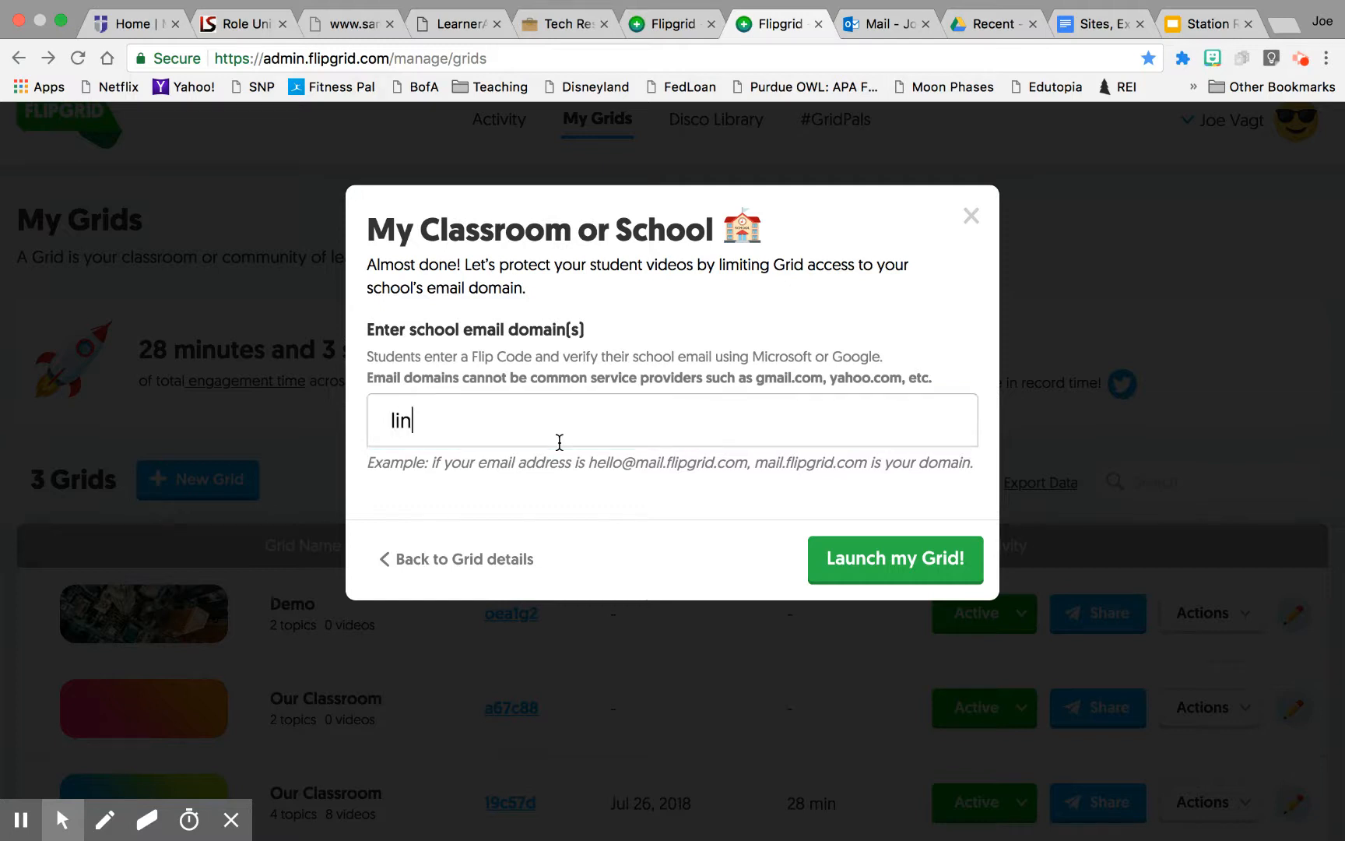
pyautogui.write('dsay.1')
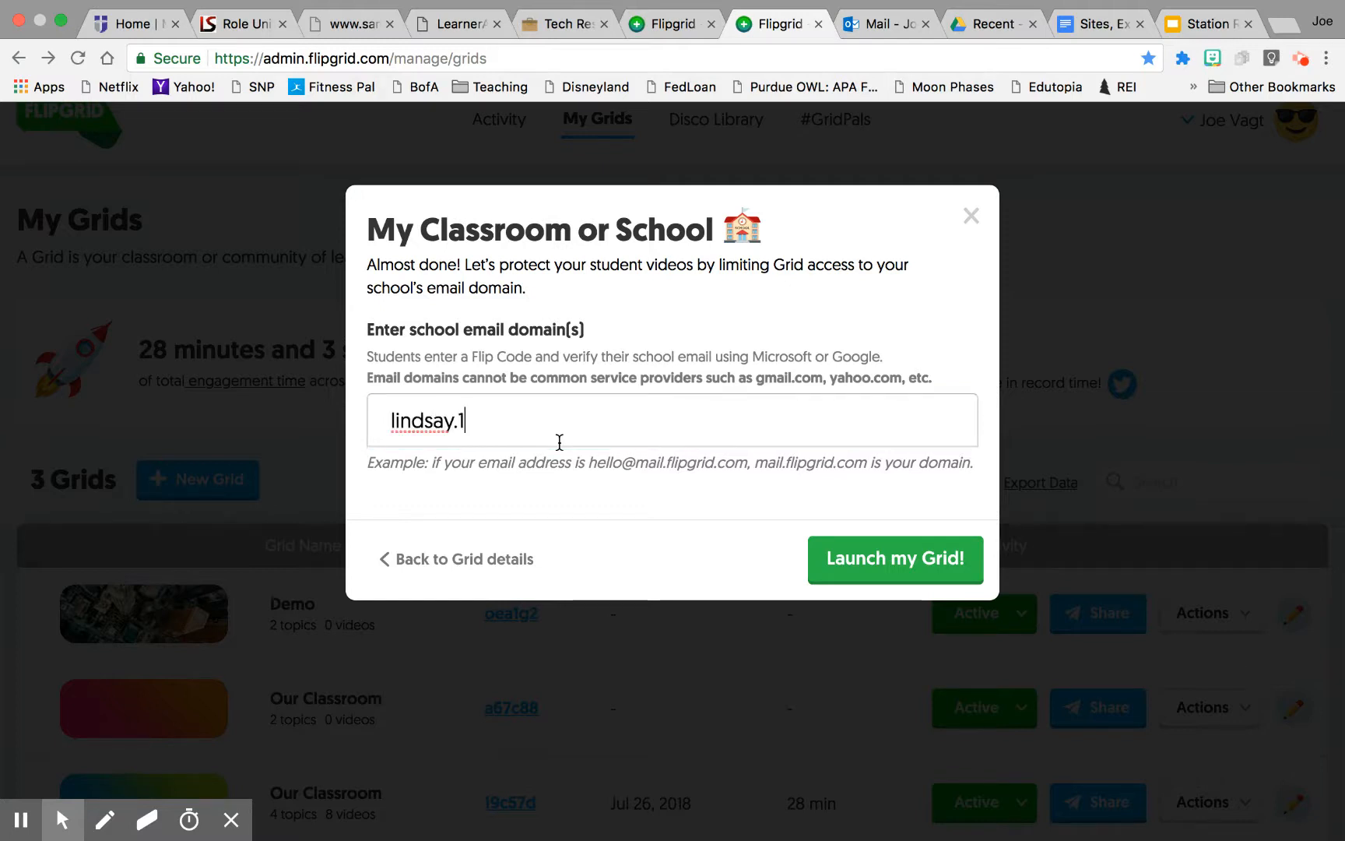
pyautogui.press('BackSpace')
pyautogui.write('k12.ca.u')
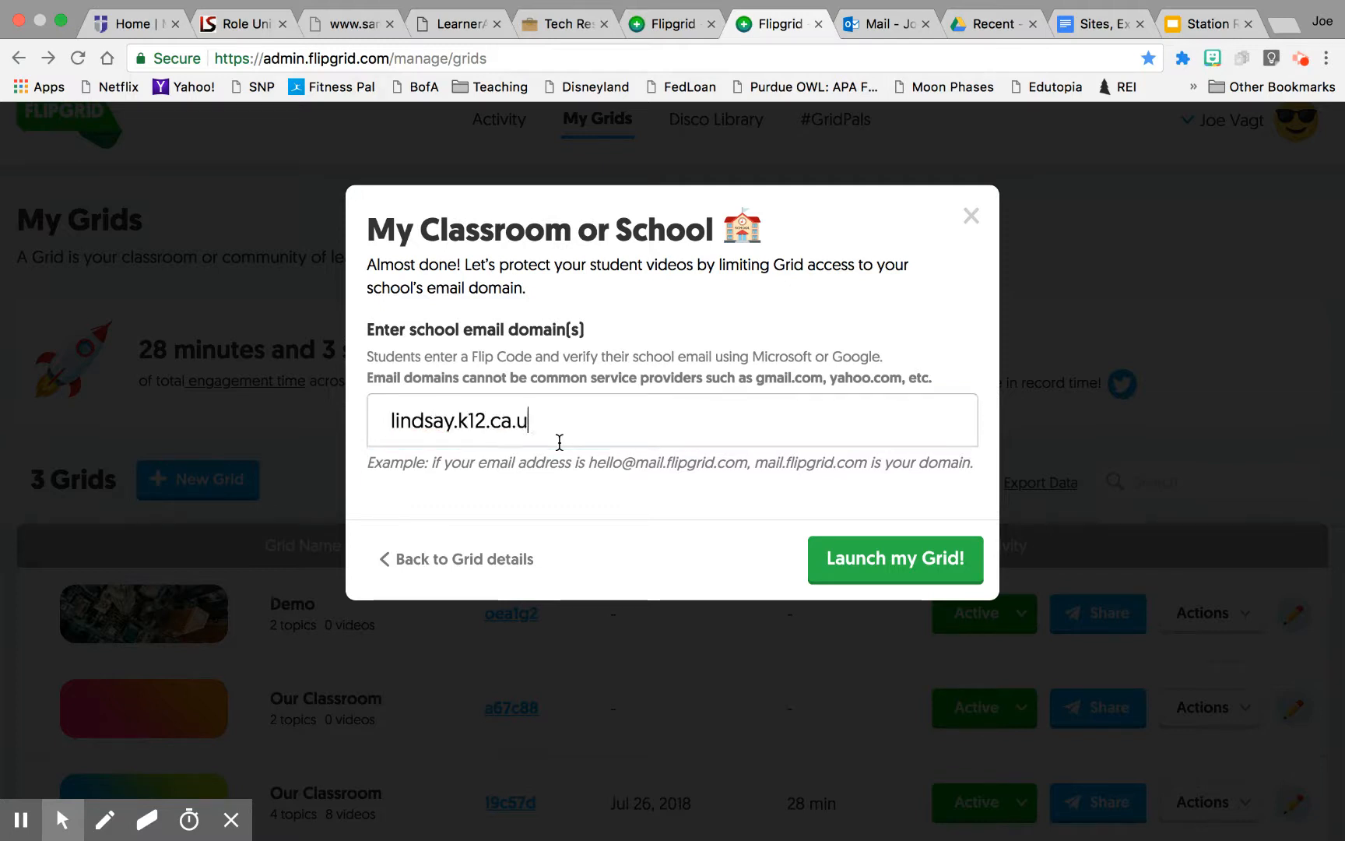
pyautogui.write('s')
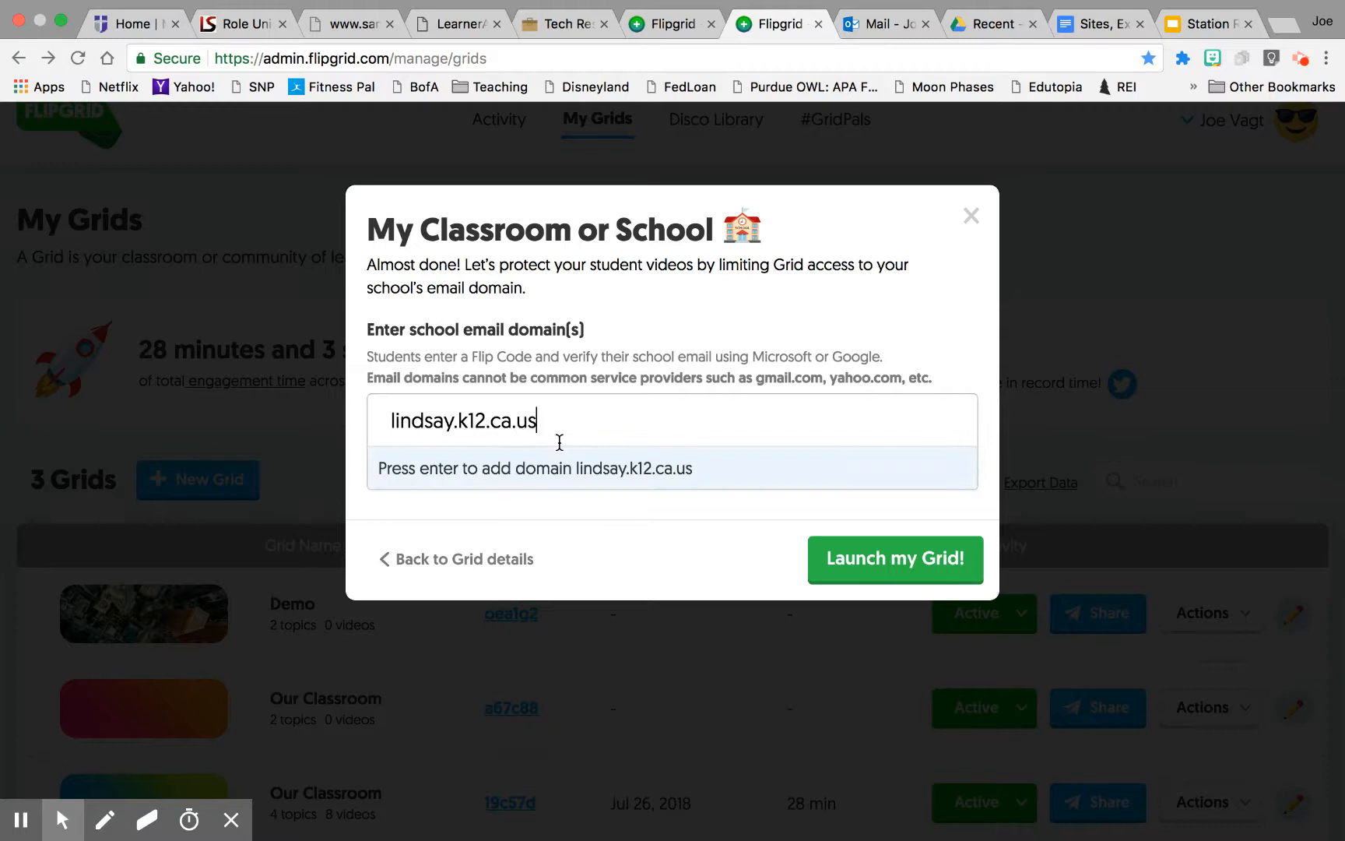
pyautogui.click(630, 468)
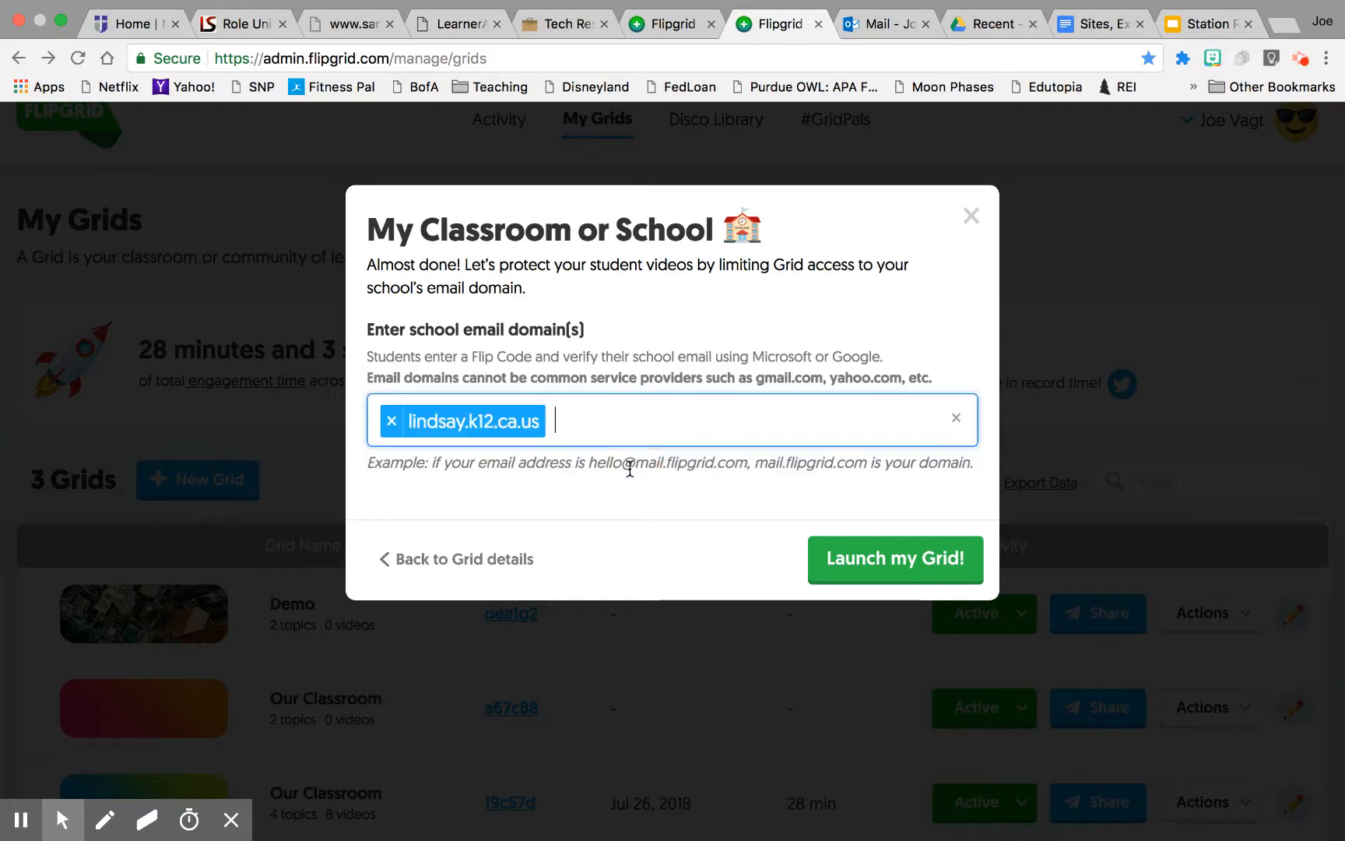
# Step: Launch the grid, then close the sharing and grid-ready dialogs
pyautogui.click(893, 562)
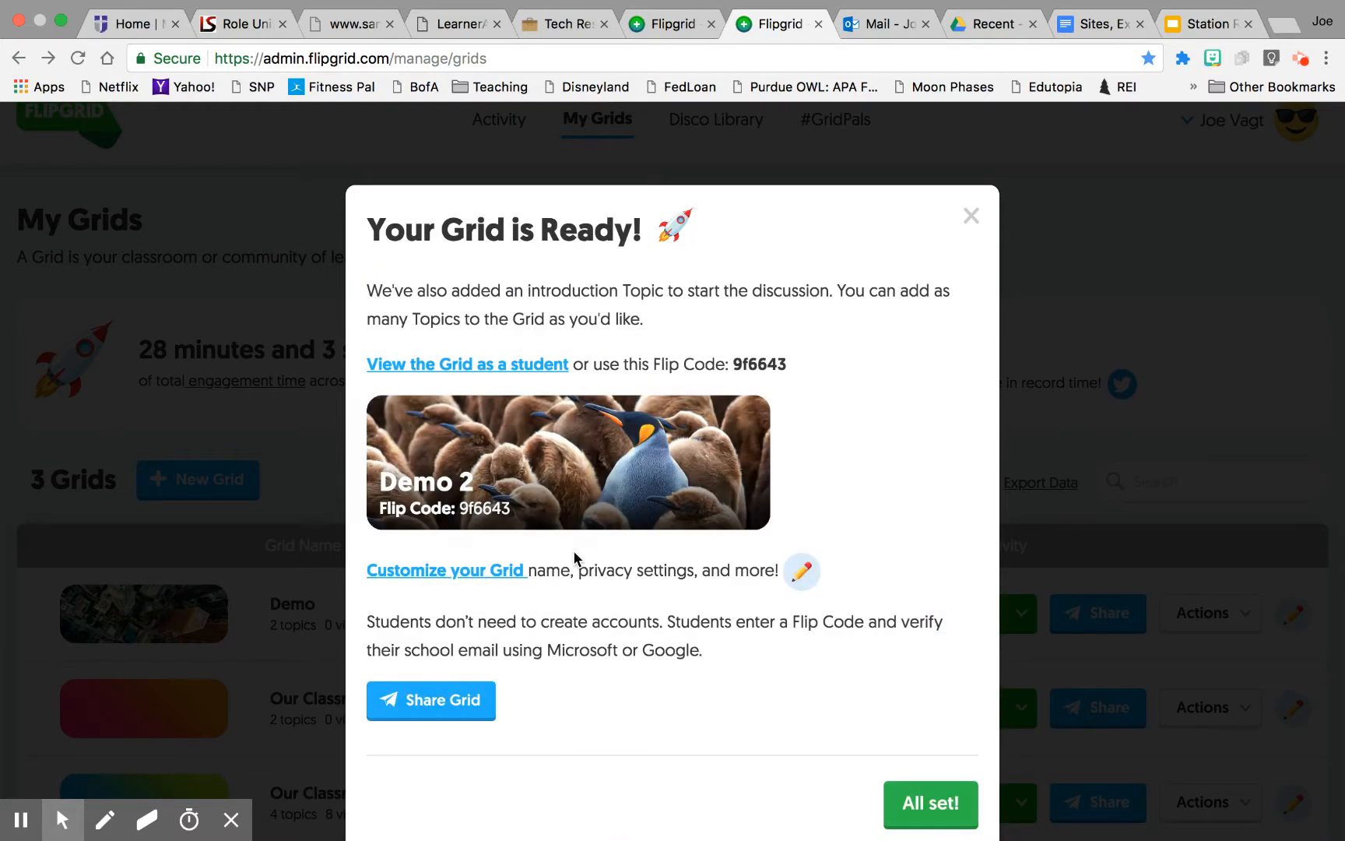
pyautogui.click(443, 712)
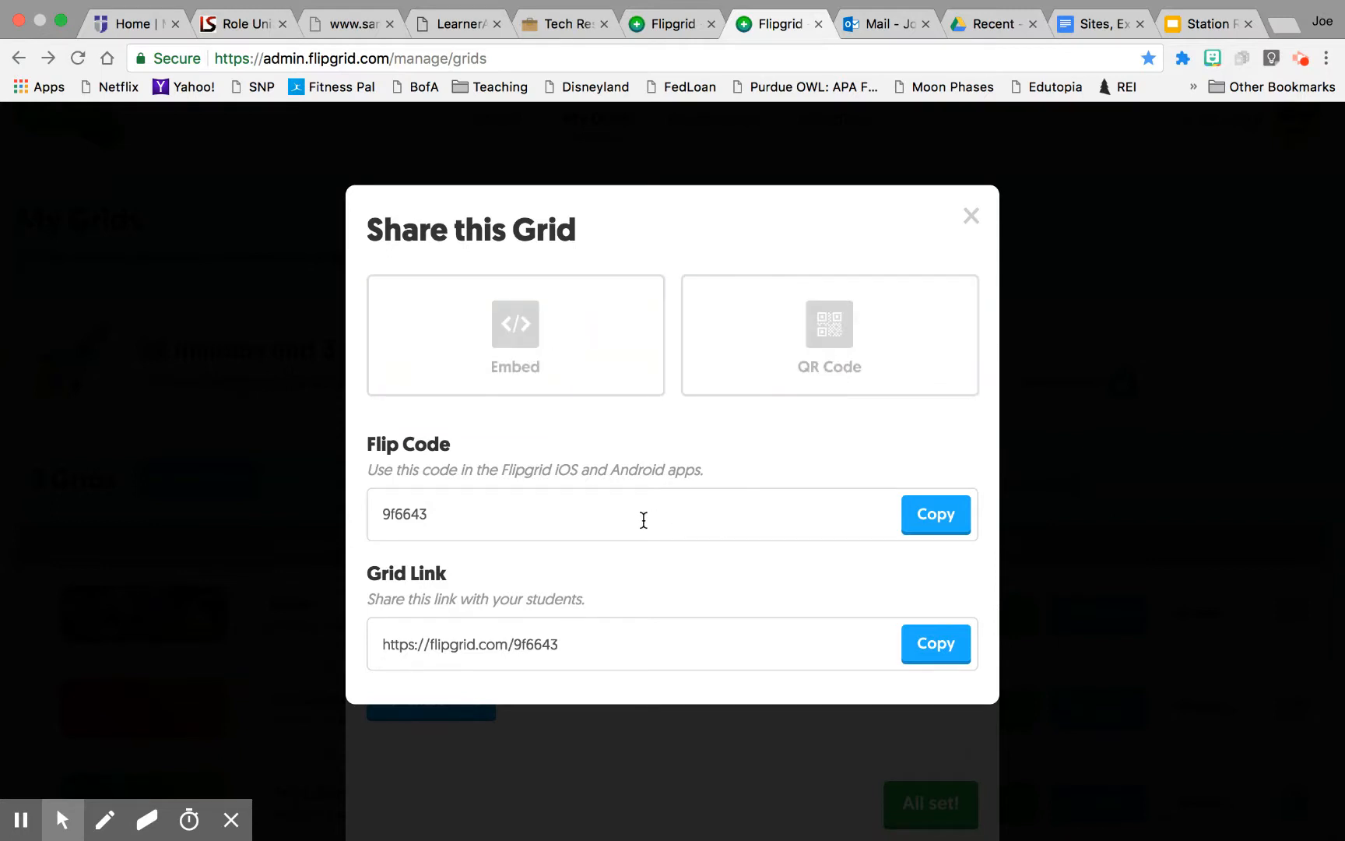
pyautogui.click(971, 216)
pyautogui.click(942, 796)
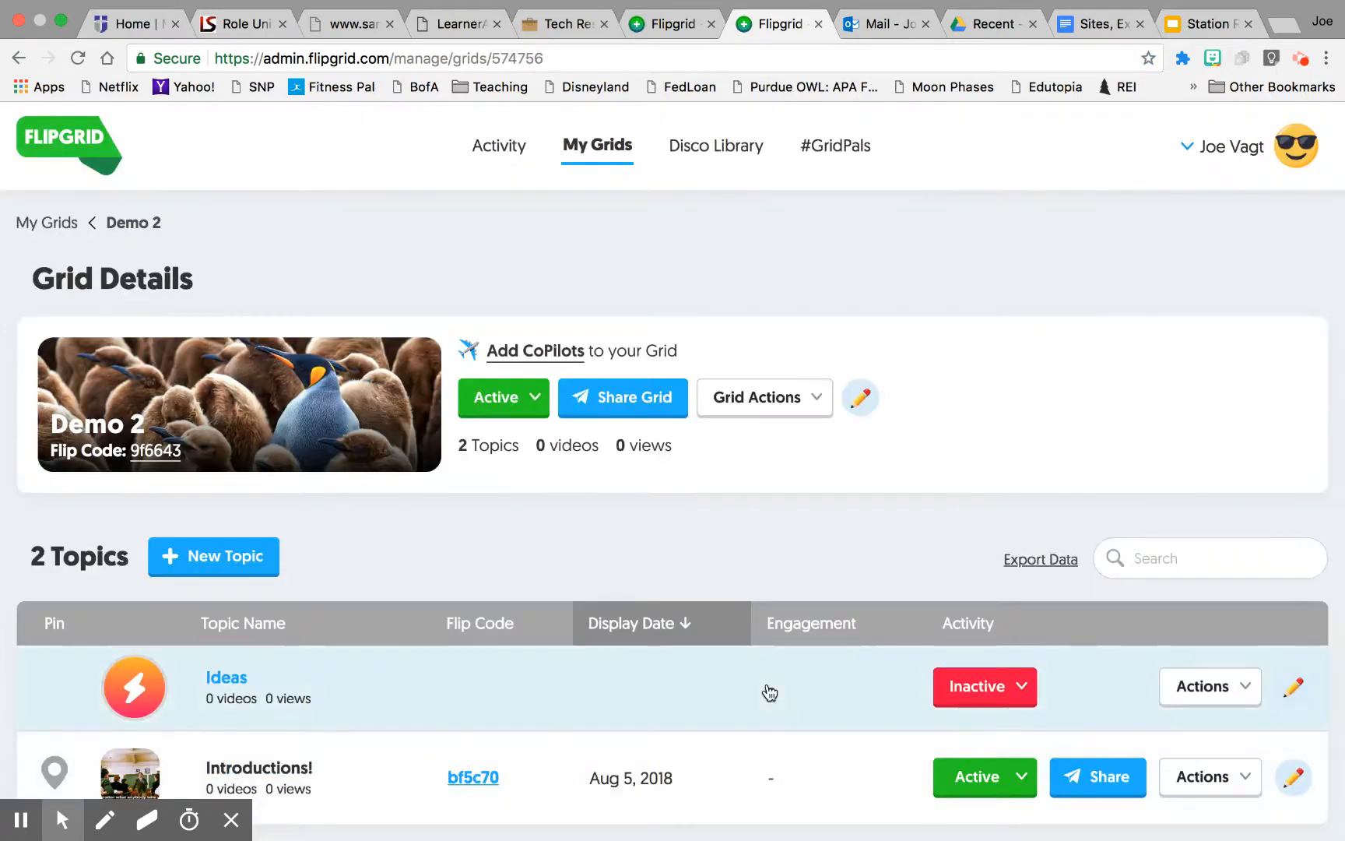
# Step: Start a new topic in the Demo 2 grid and title it Topic 1
pyautogui.scroll(-2, 770, 692)
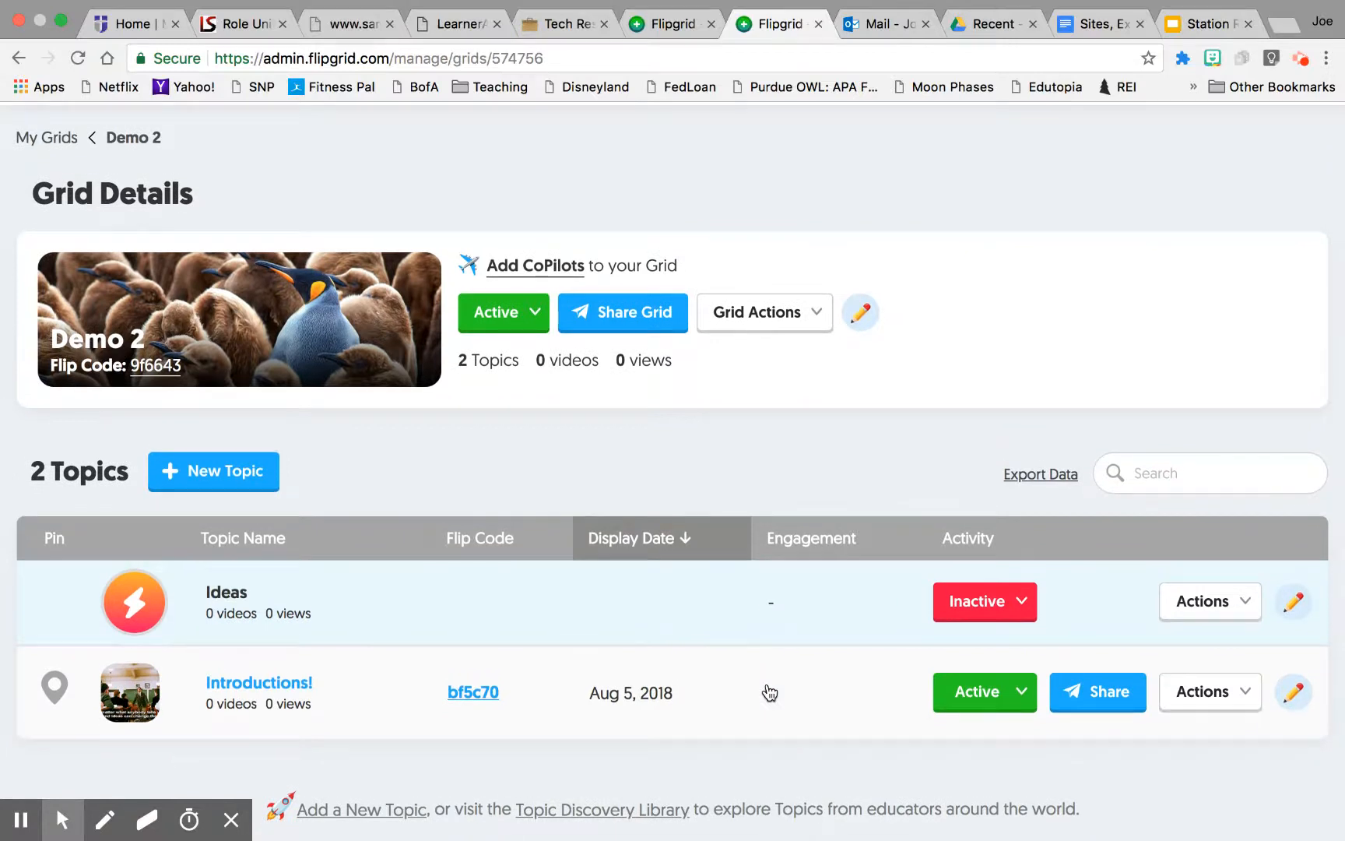
pyautogui.scroll(-2, 769, 692)
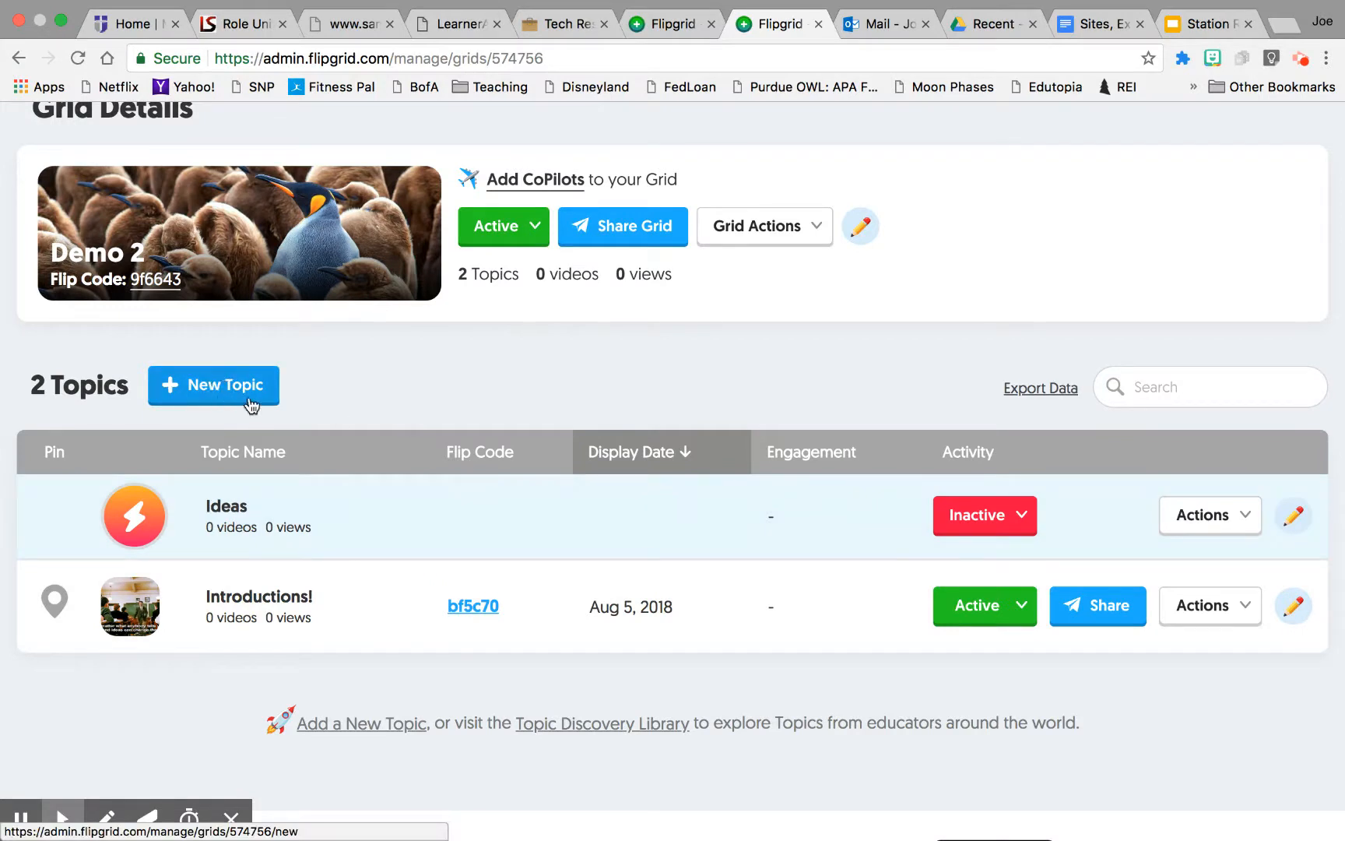
pyautogui.click(204, 386)
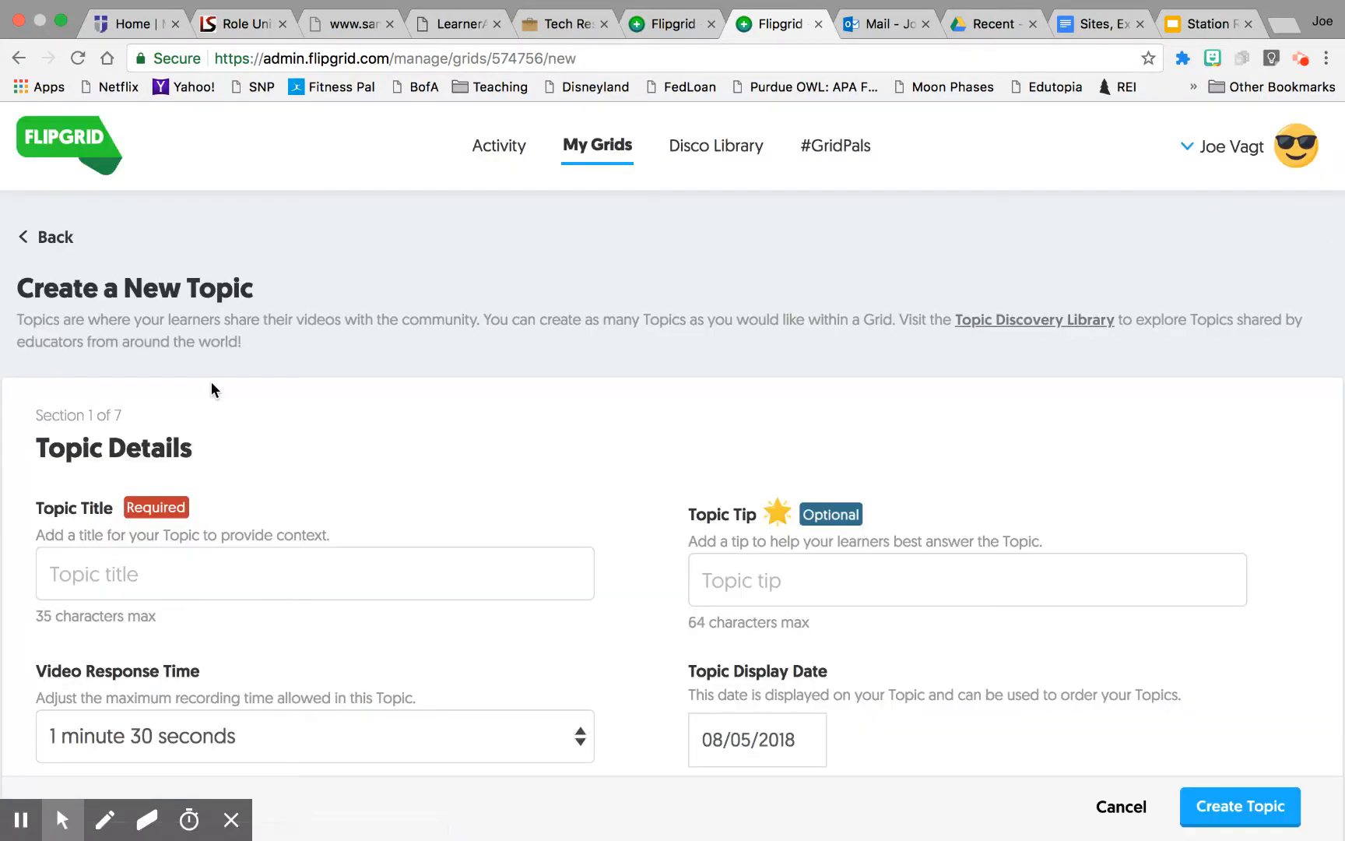
pyautogui.click(228, 582)
pyautogui.write('Topic 1')
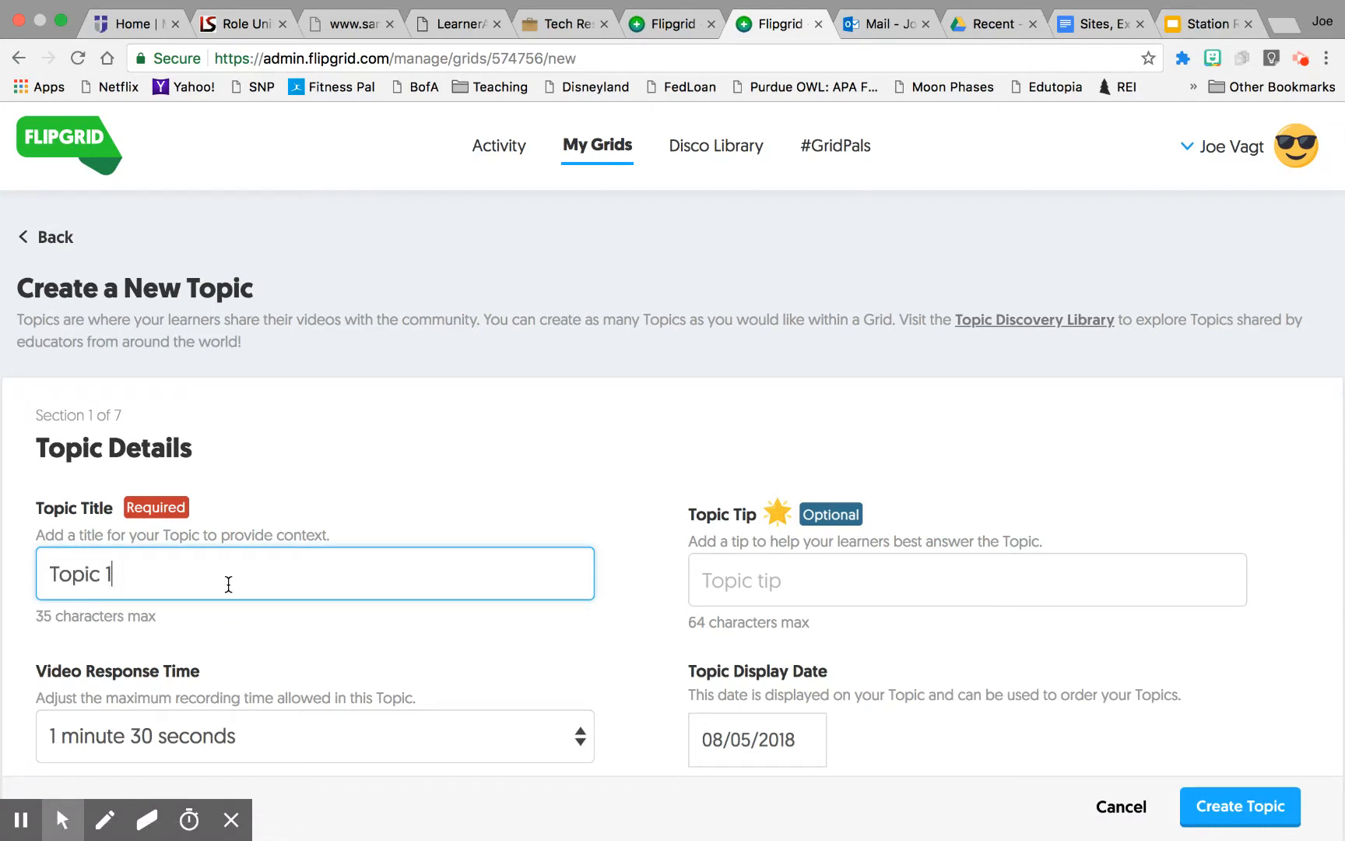
# Step: Set the topic's video response time to 1 minute and its display date to 08/07/2018
pyautogui.click(854, 585)
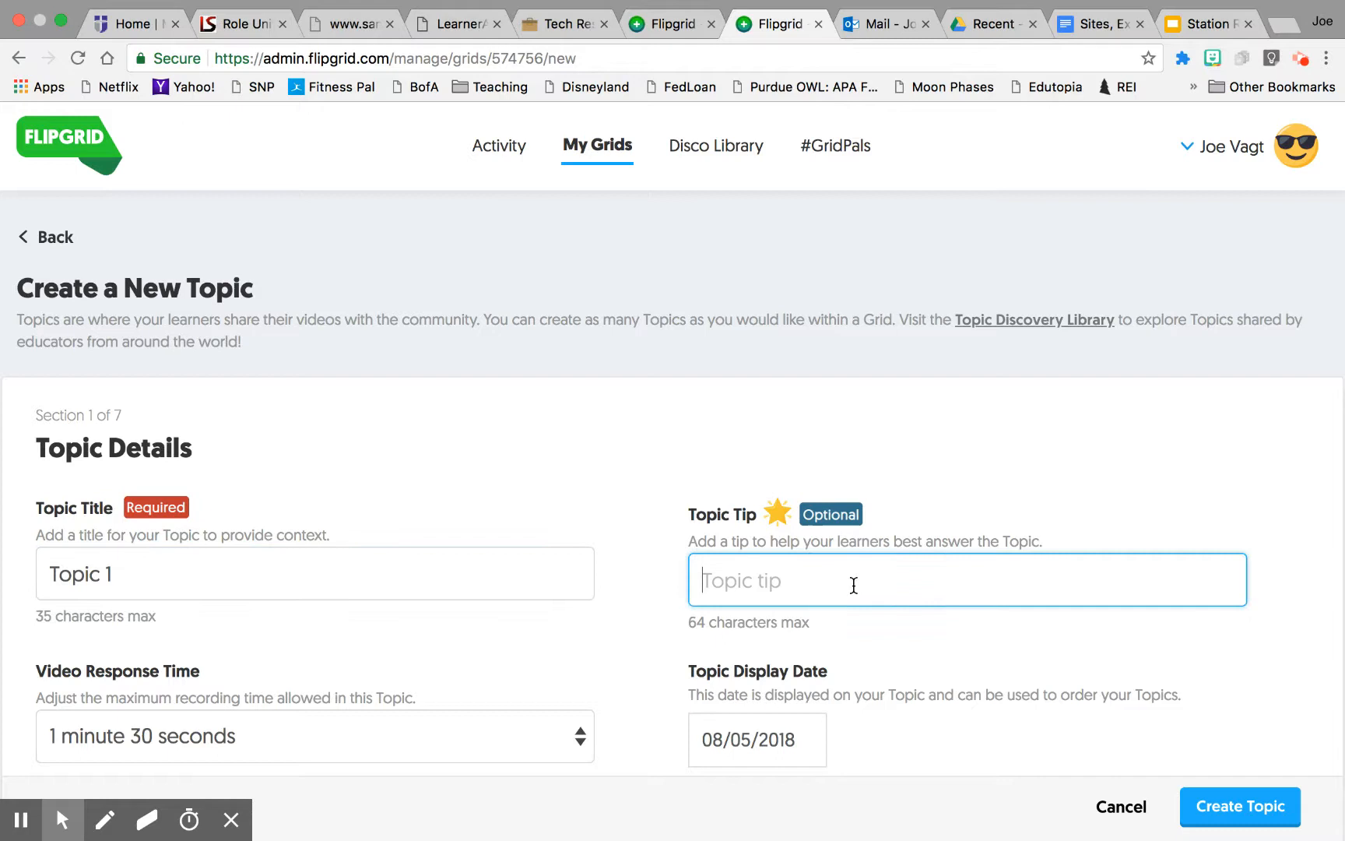
pyautogui.scroll(-2, 818, 574)
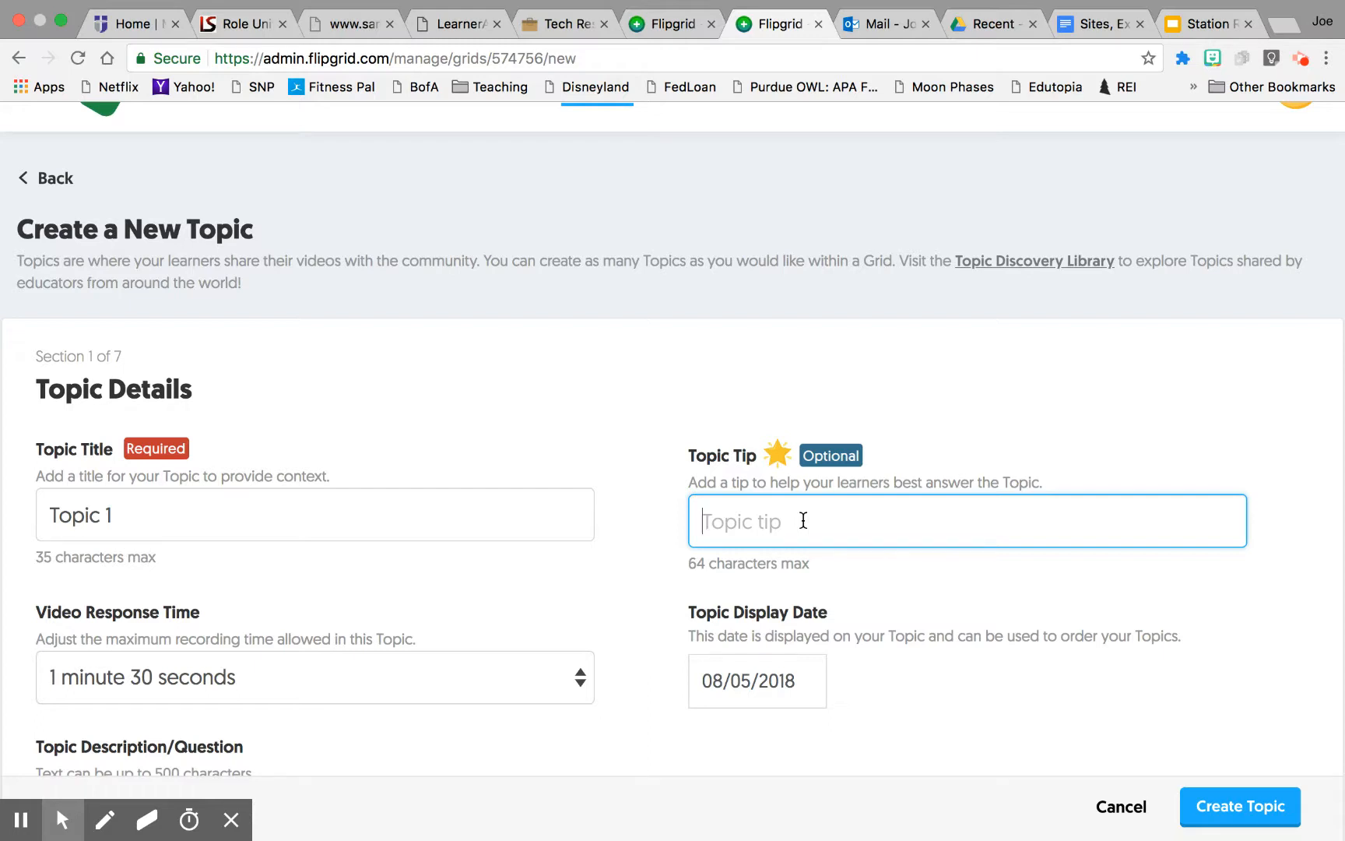
pyautogui.scroll(-1, 803, 520)
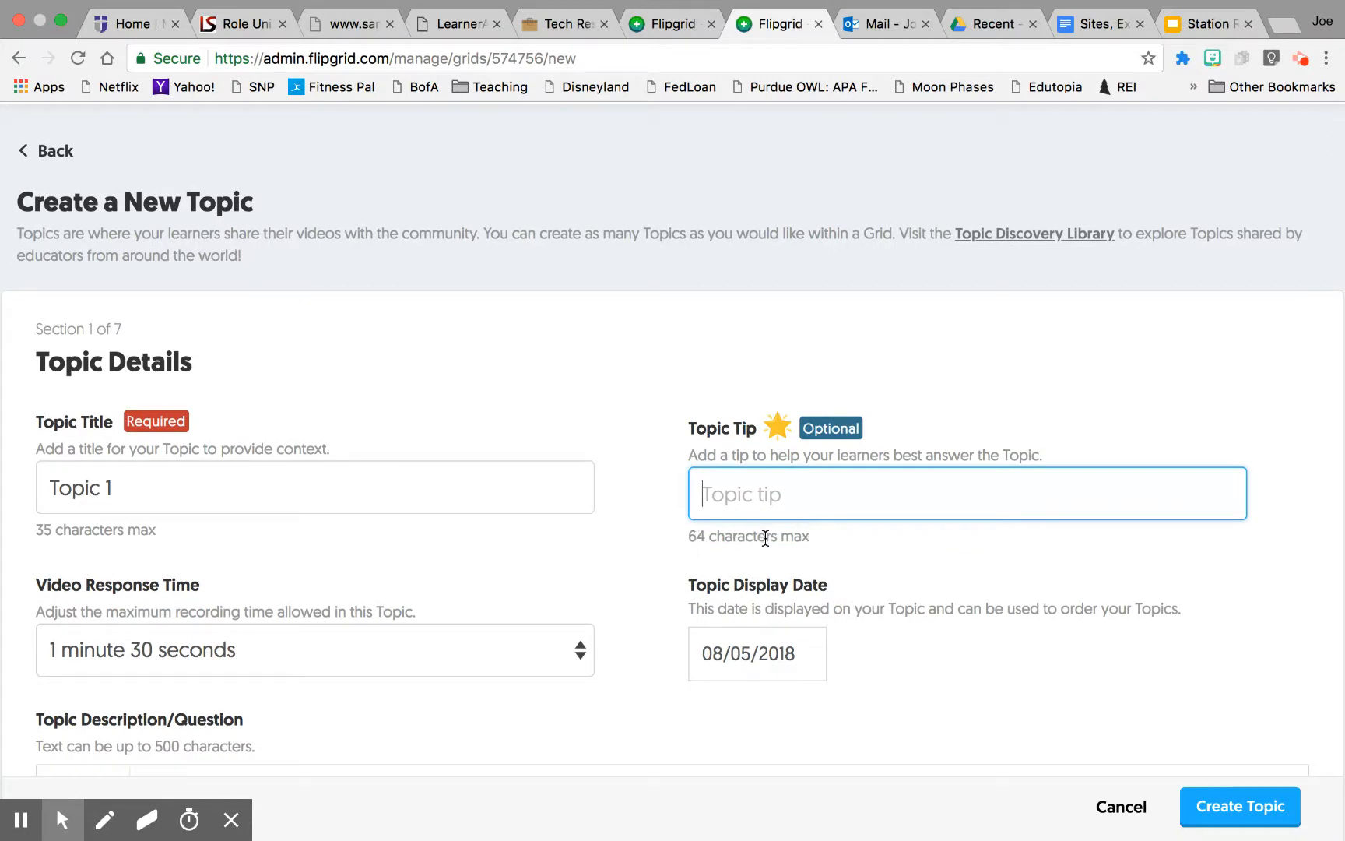
pyautogui.scroll(-3, 549, 551)
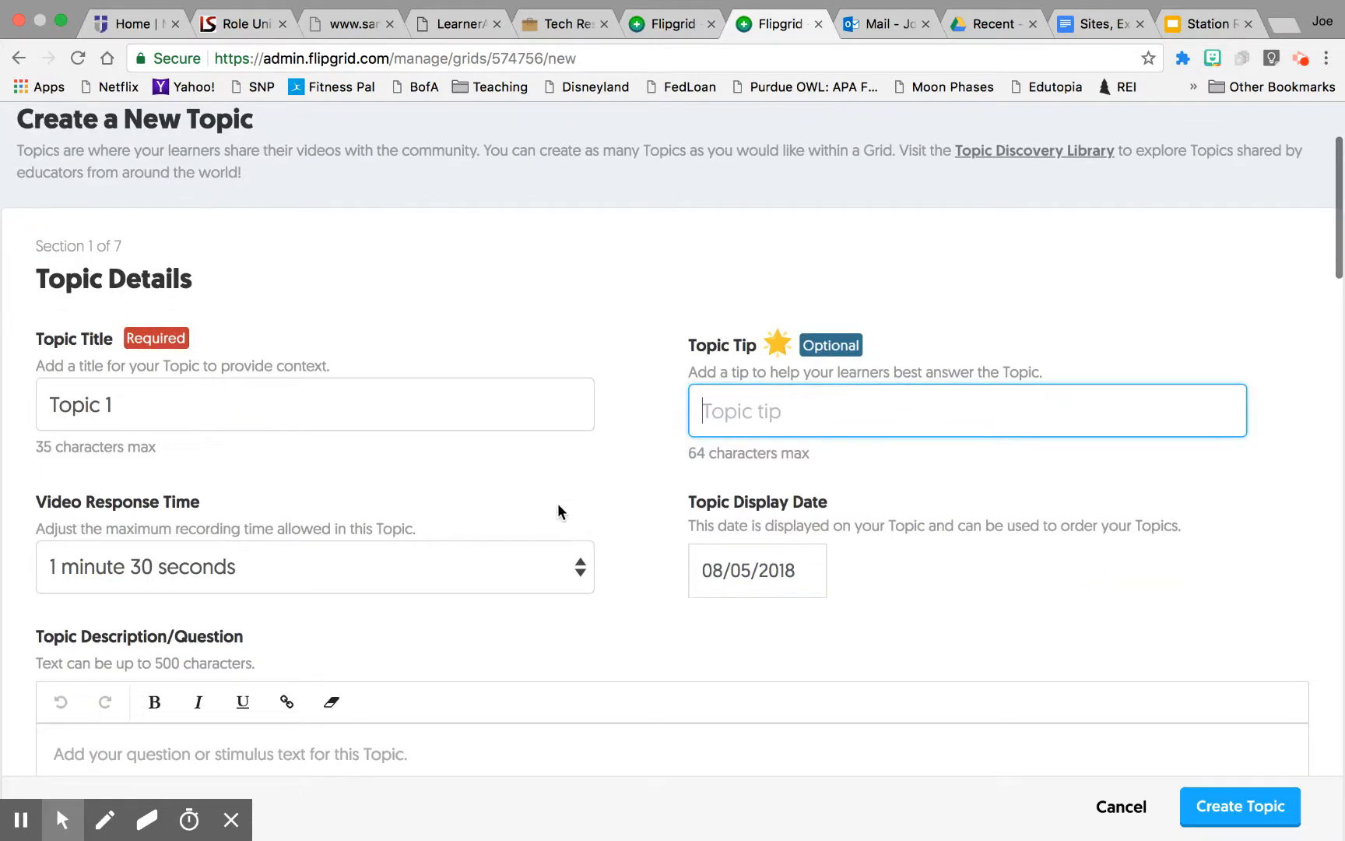
pyautogui.click(543, 568)
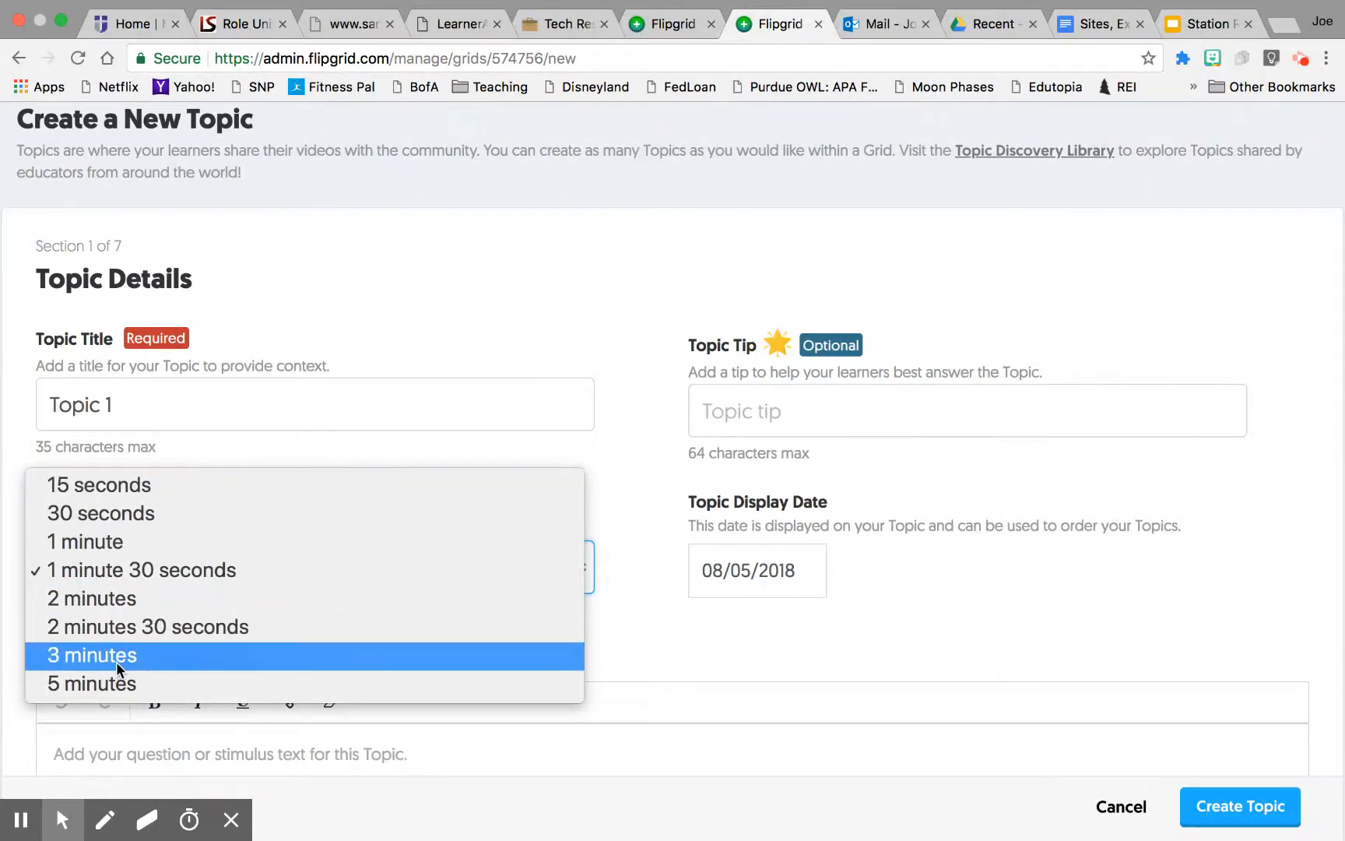
pyautogui.click(111, 542)
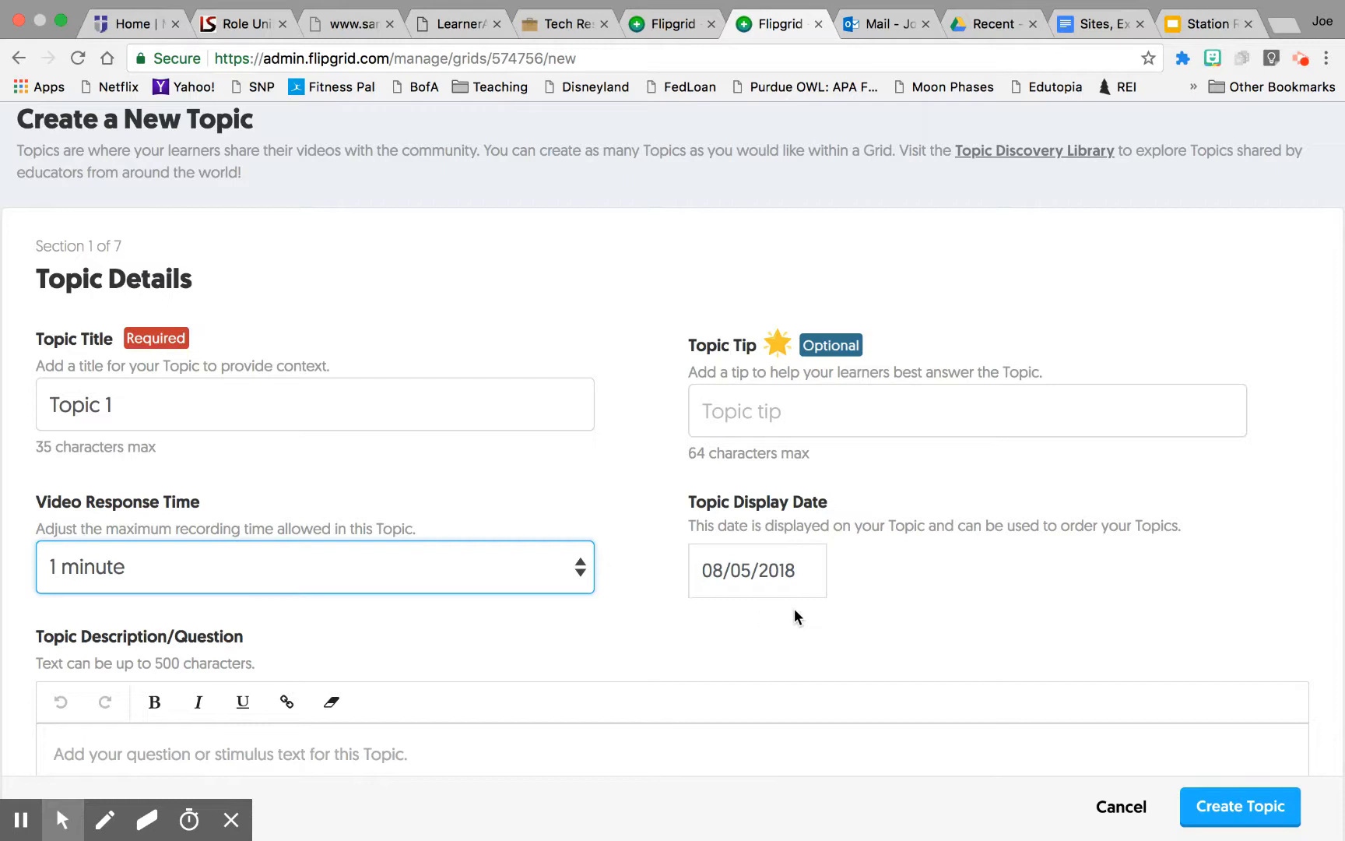
pyautogui.click(804, 588)
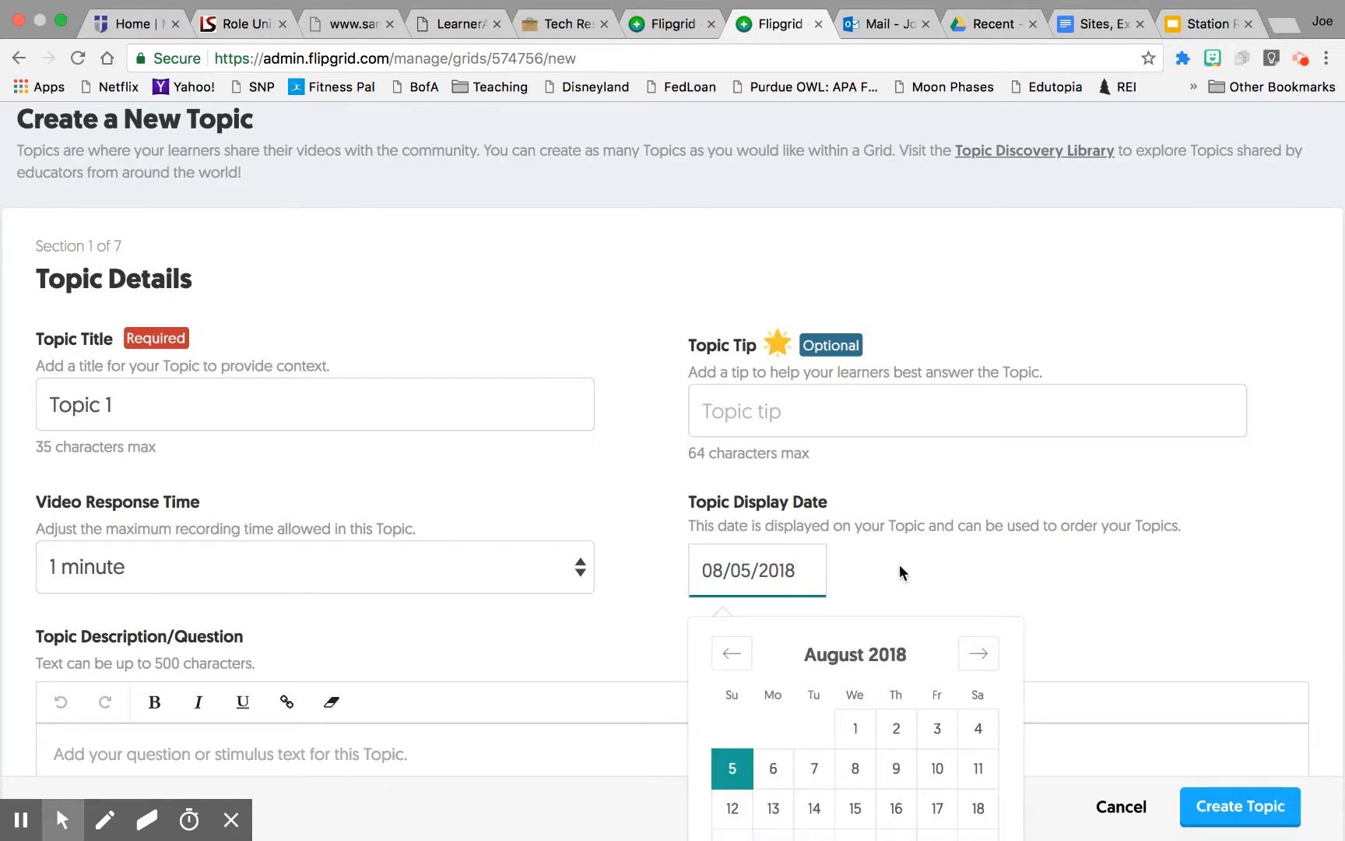
pyautogui.click(815, 762)
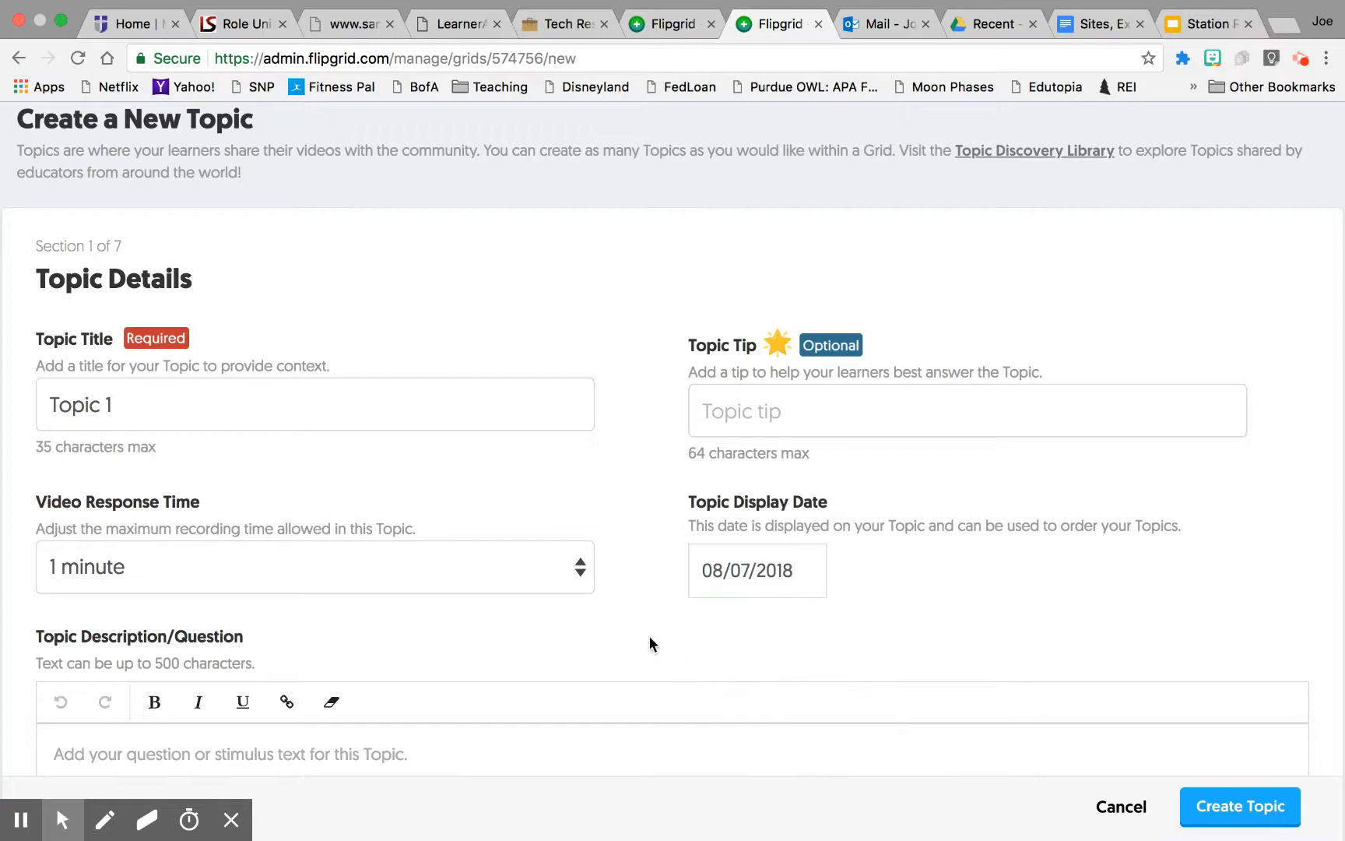
# Step: Enter the topic description Reflect on Flipgrid. and create the topic
pyautogui.scroll(-3, 650, 637)
pyautogui.click(549, 514)
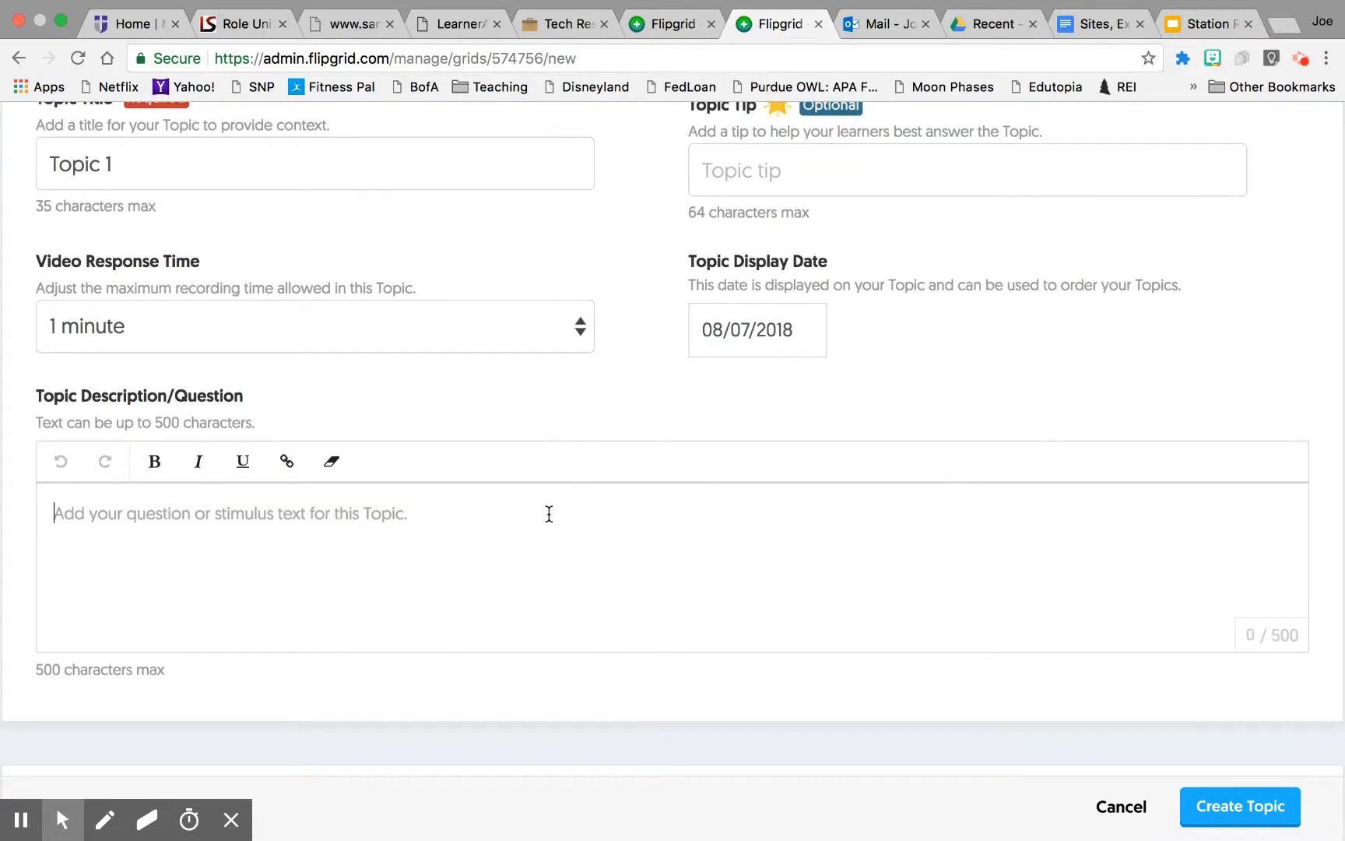
pyautogui.write('Reflect on')
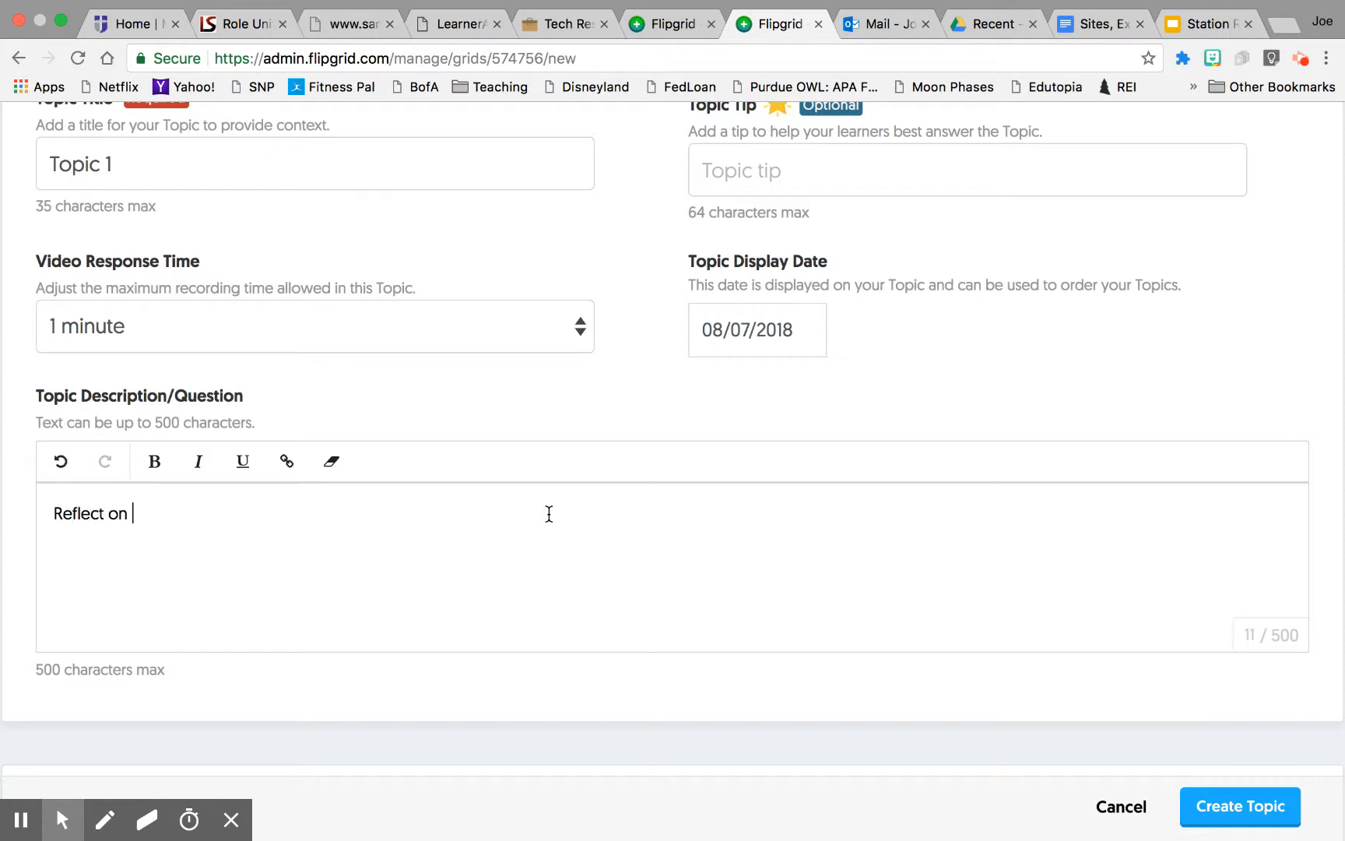
pyautogui.write(' Flipgrid.')
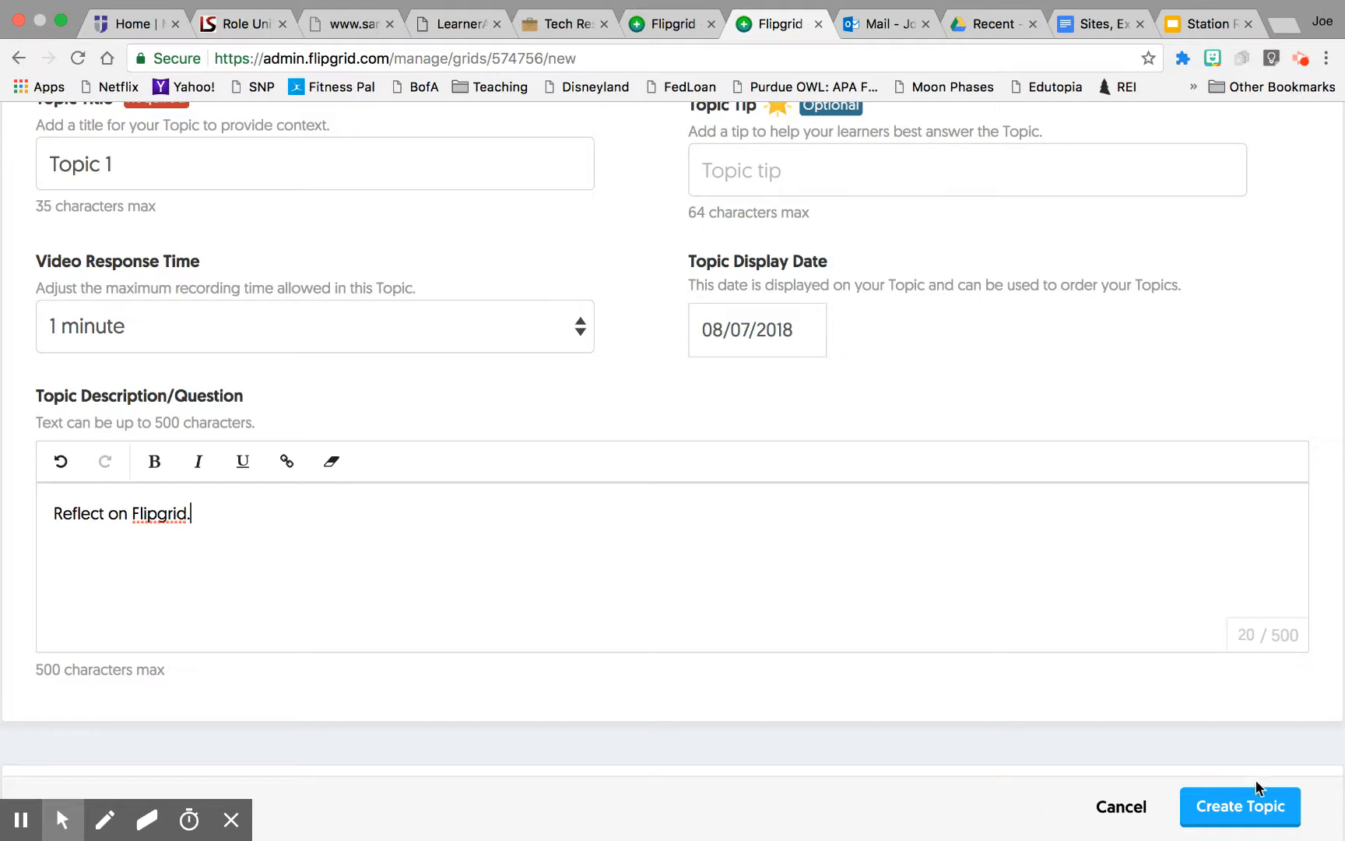
pyautogui.click(1256, 808)
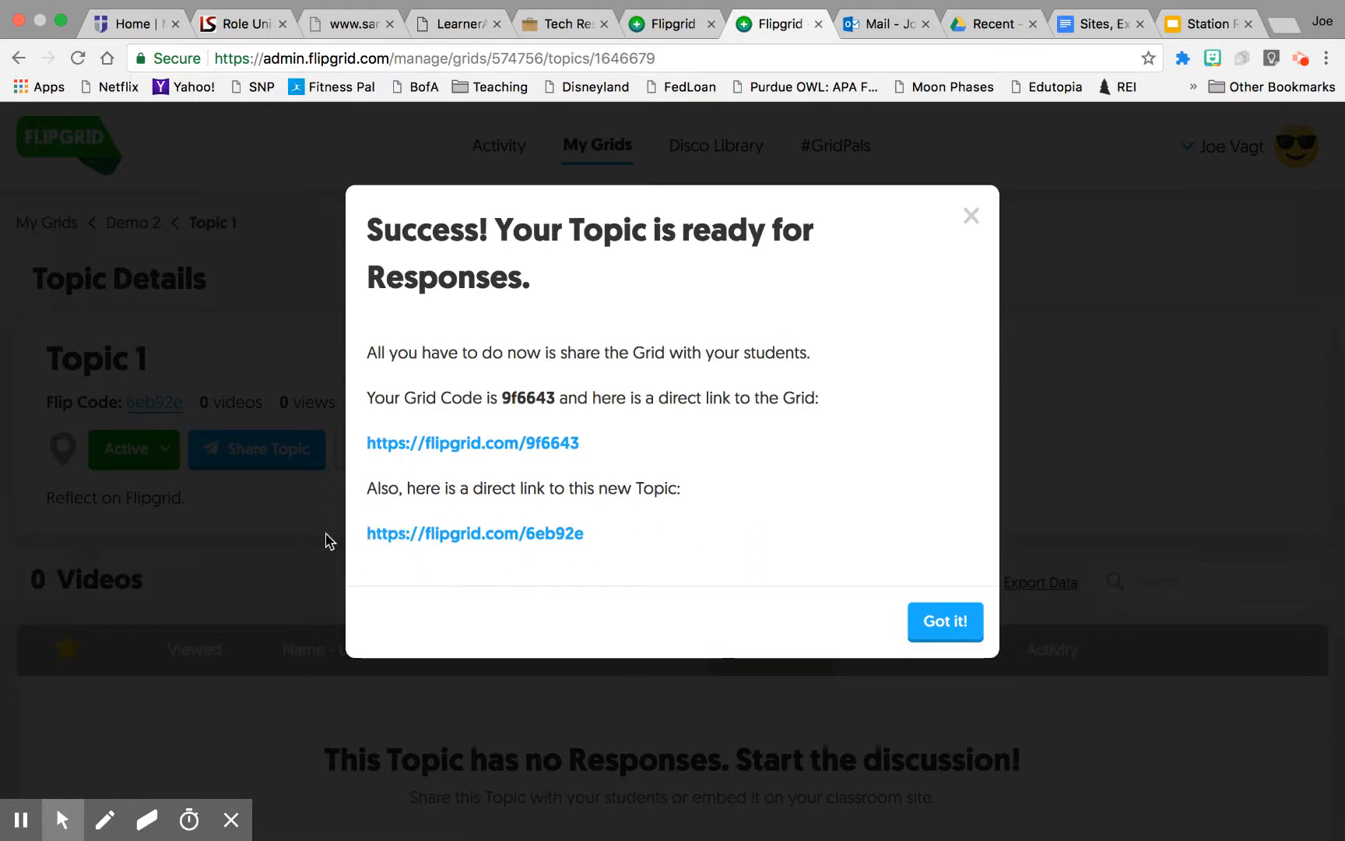
# Step: Open the new topic's direct link and sign in with Google as a student
pyautogui.click(500, 534)
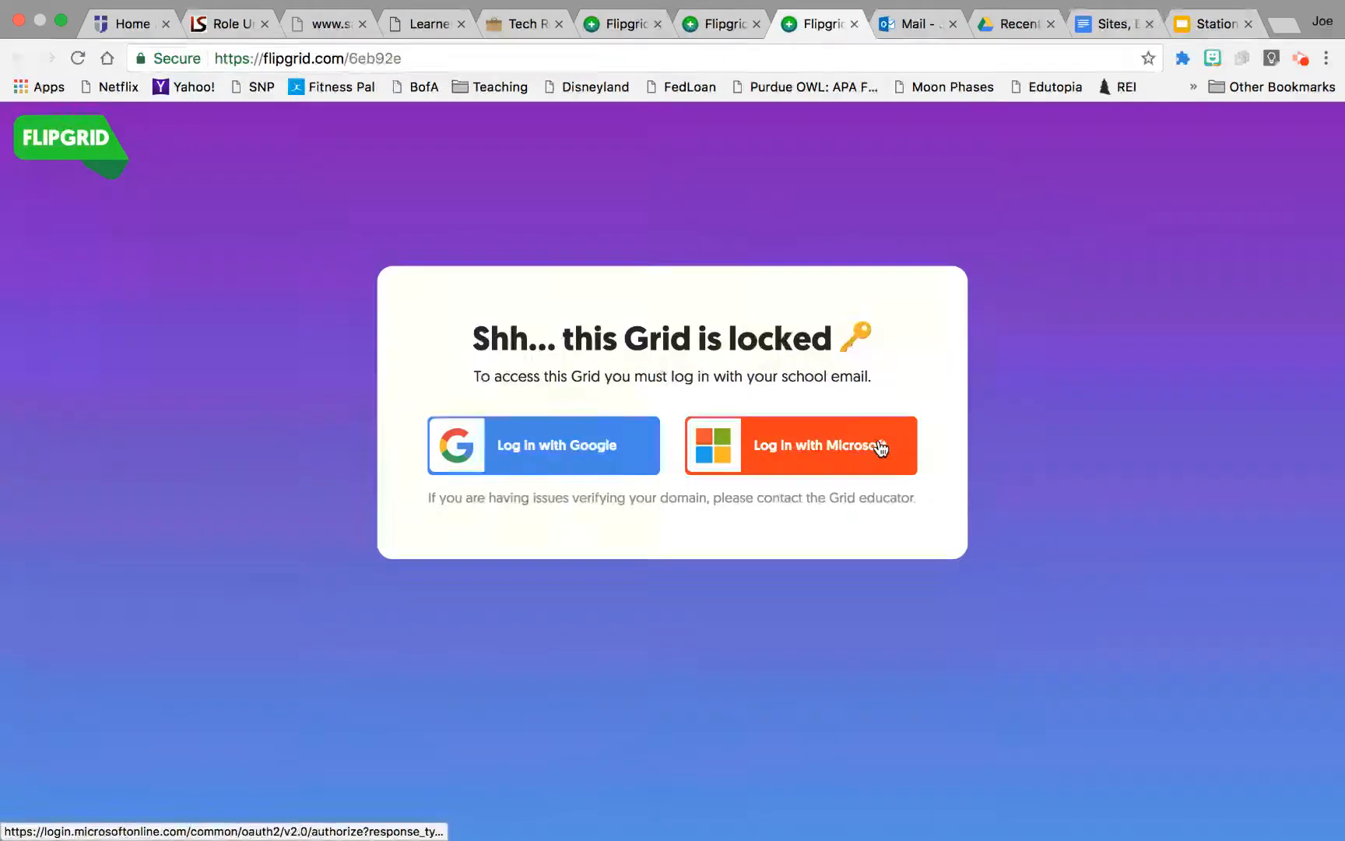
pyautogui.click(540, 444)
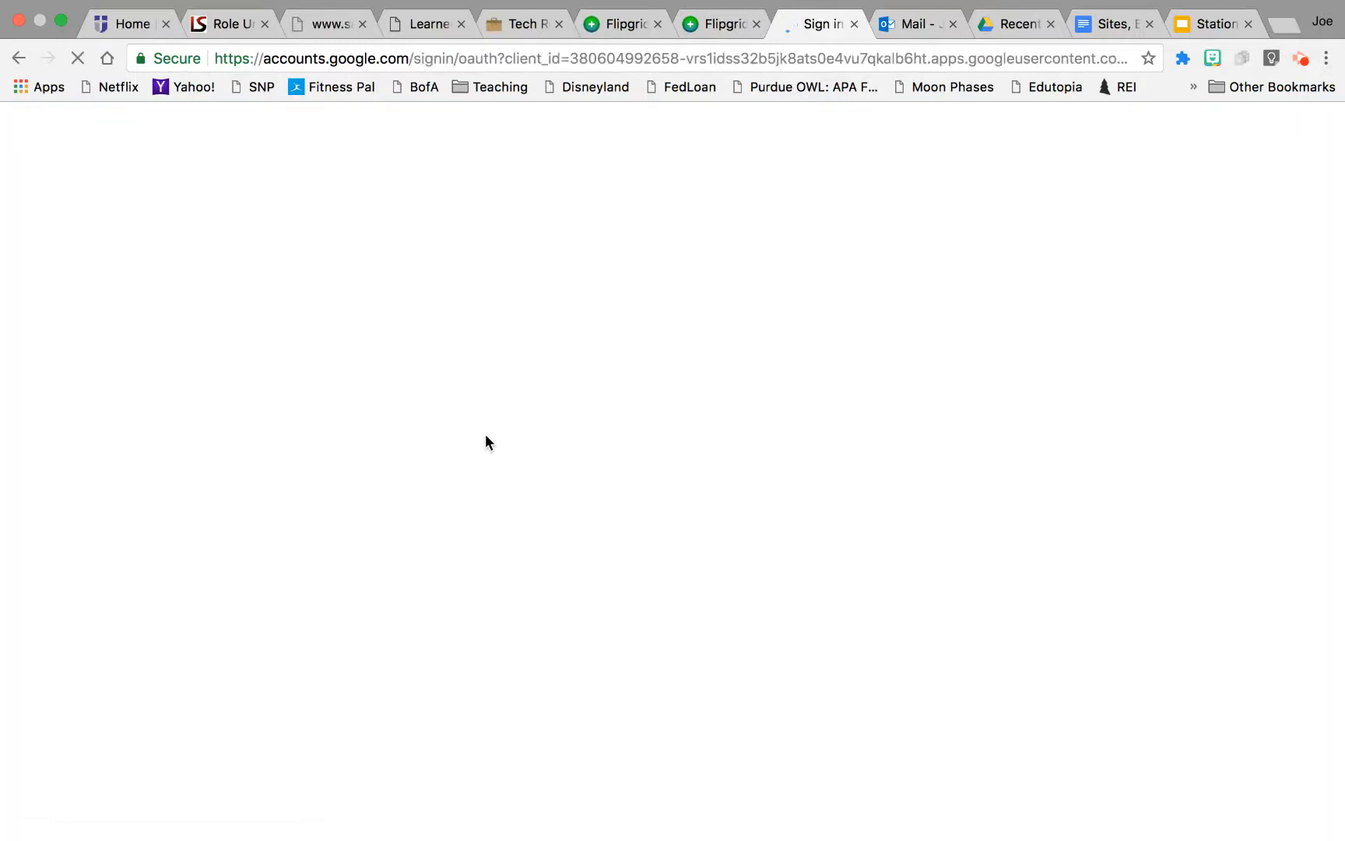
pyautogui.click(560, 493)
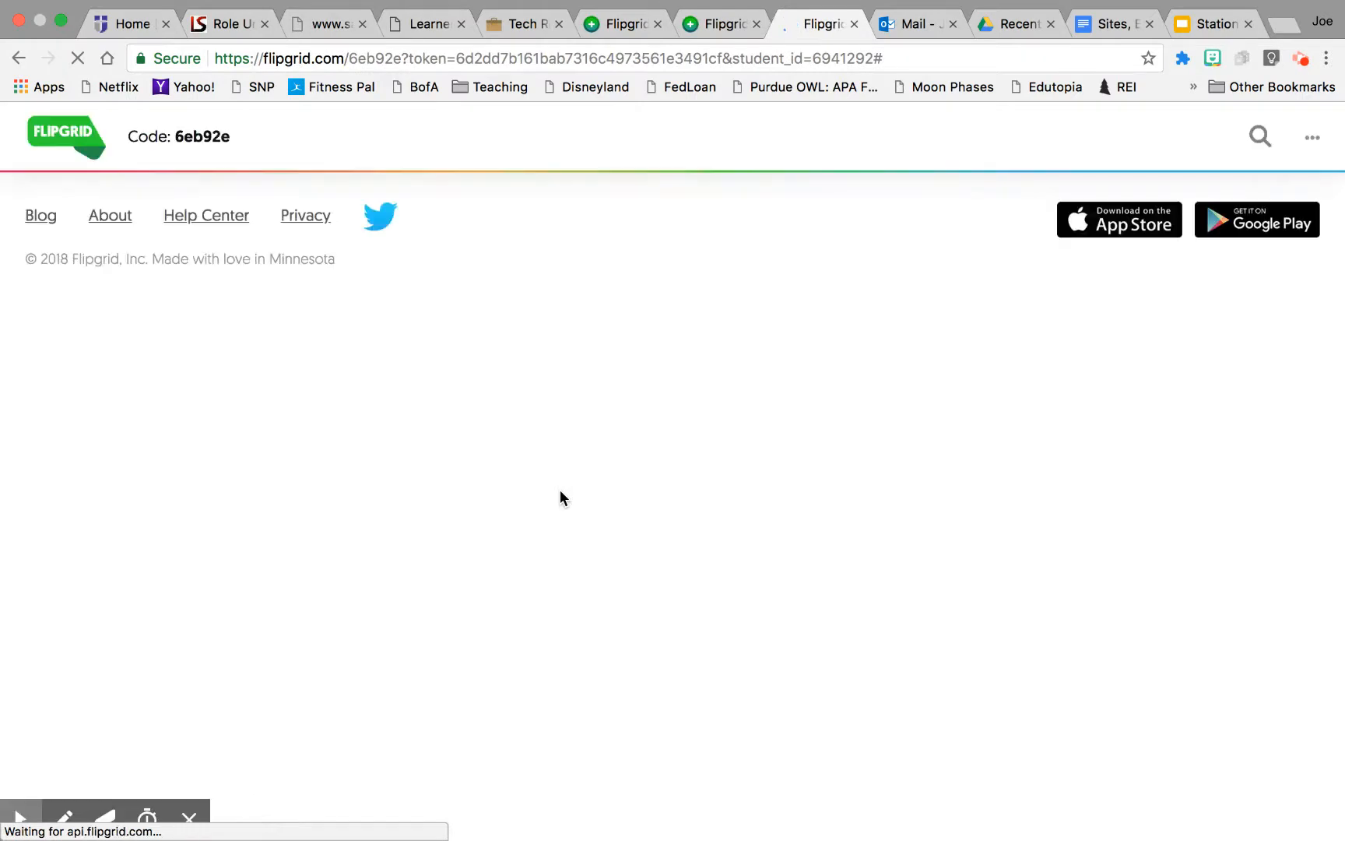
# Step: Open the camera recorder to add a response to Topic 1
pyautogui.scroll(-1, 560, 490)
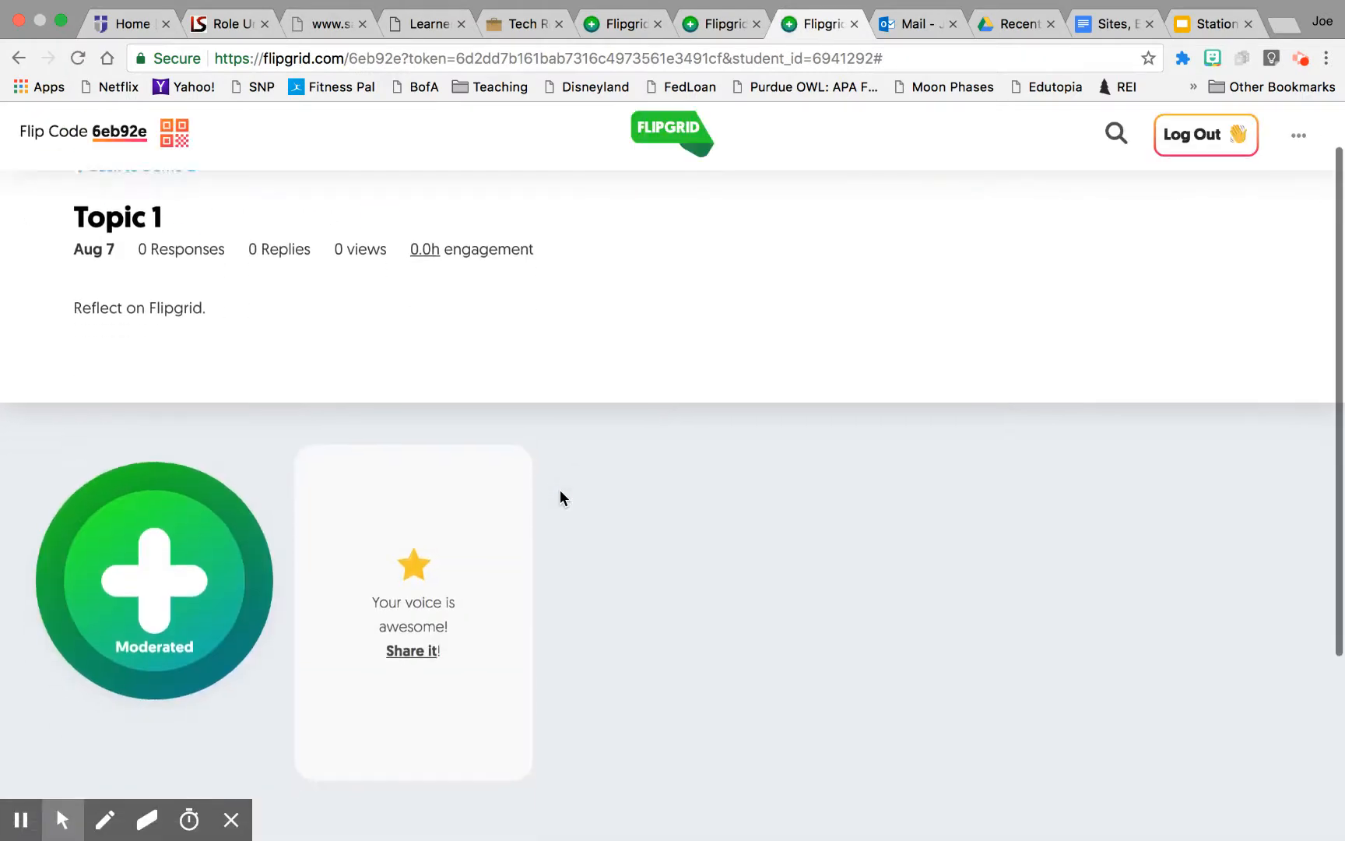
pyautogui.scroll(2, 560, 498)
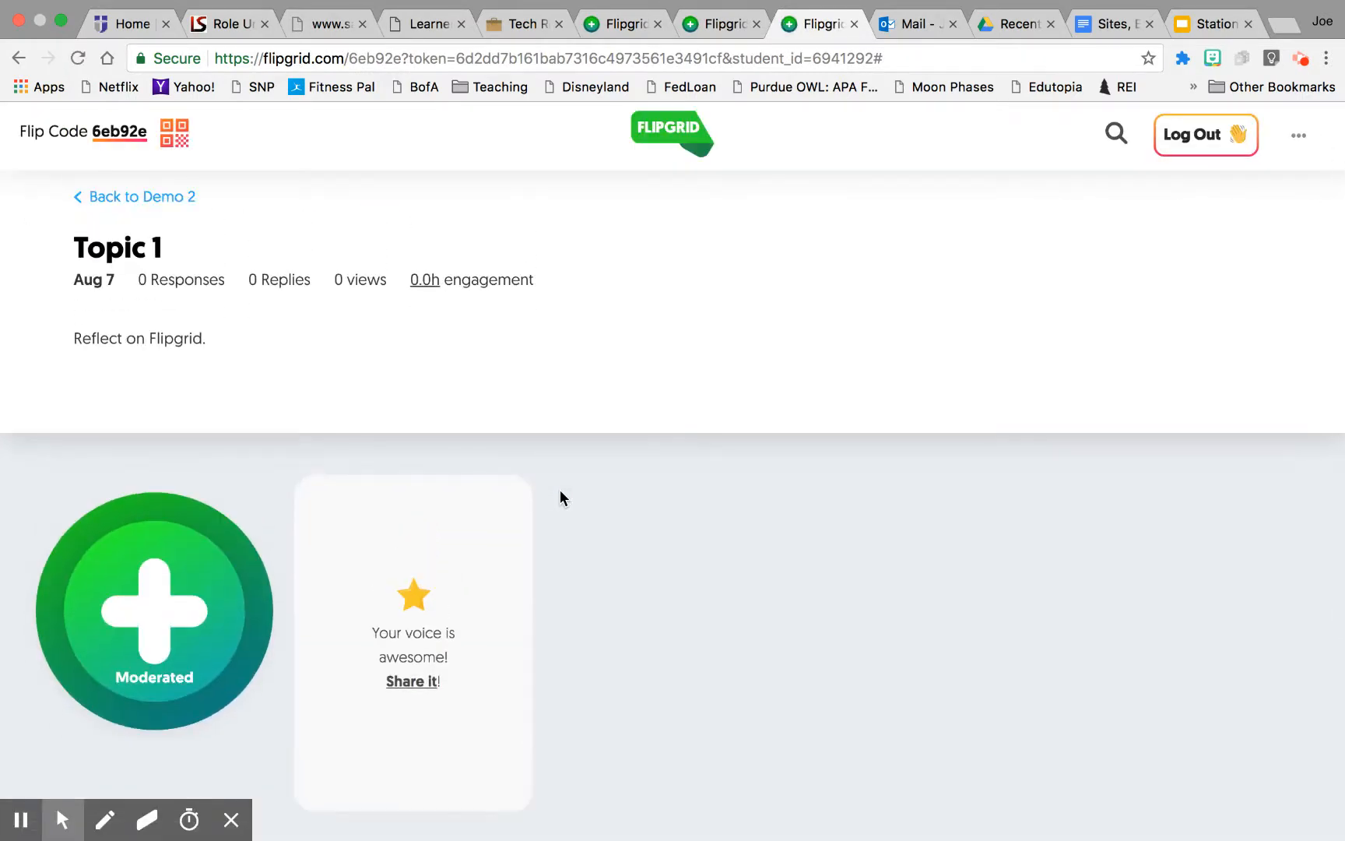
pyautogui.scroll(-1, 561, 502)
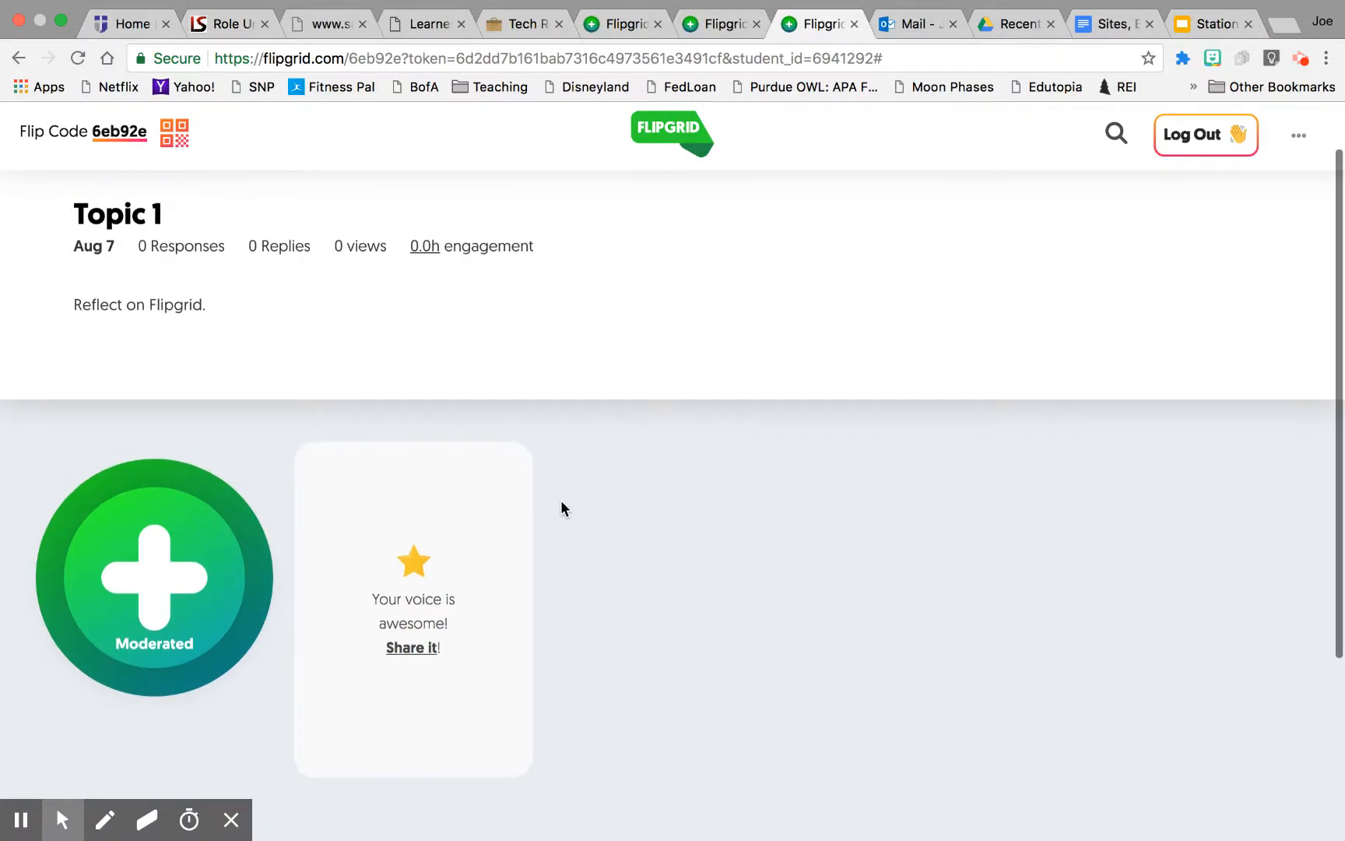
pyautogui.scroll(-1, 562, 501)
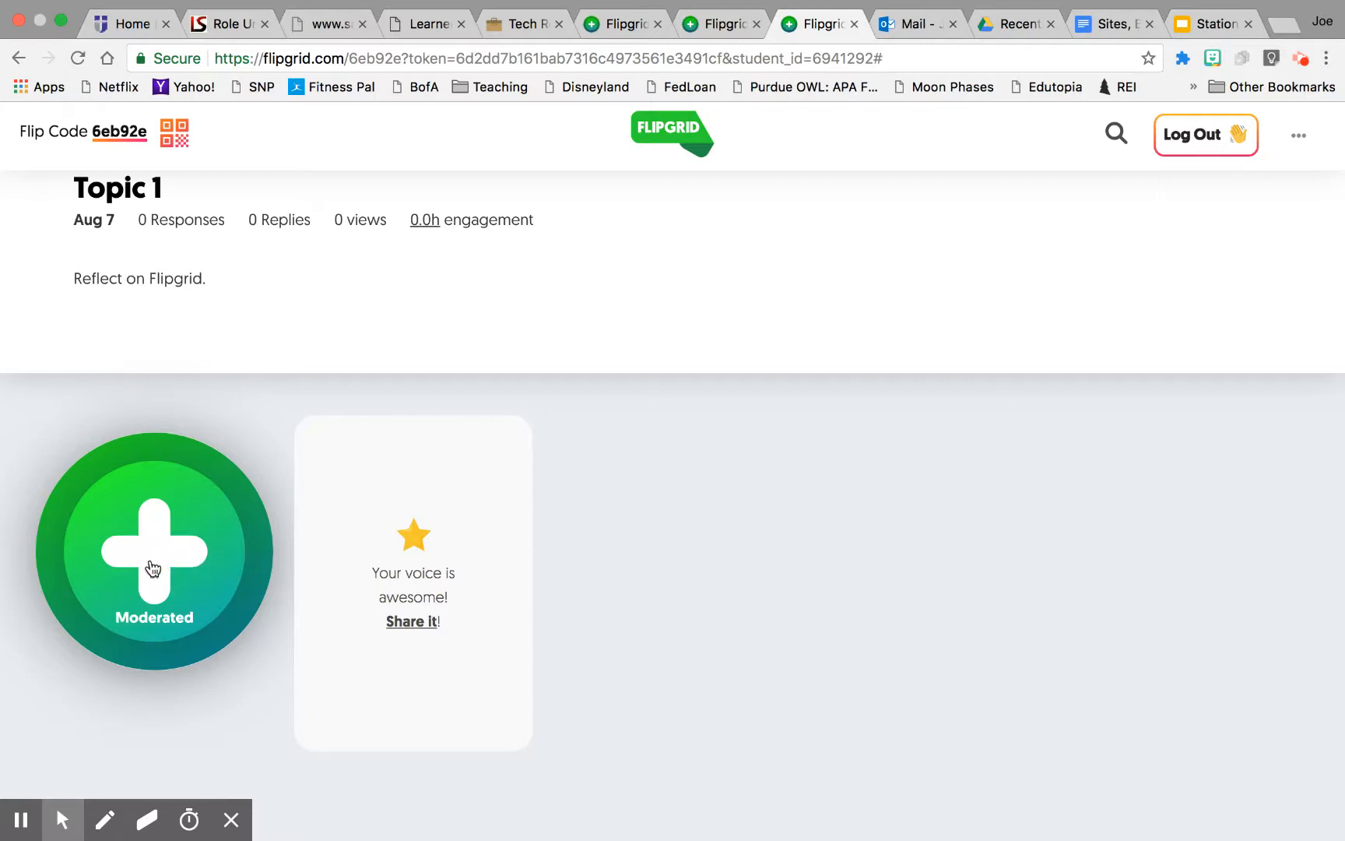
pyautogui.click(155, 565)
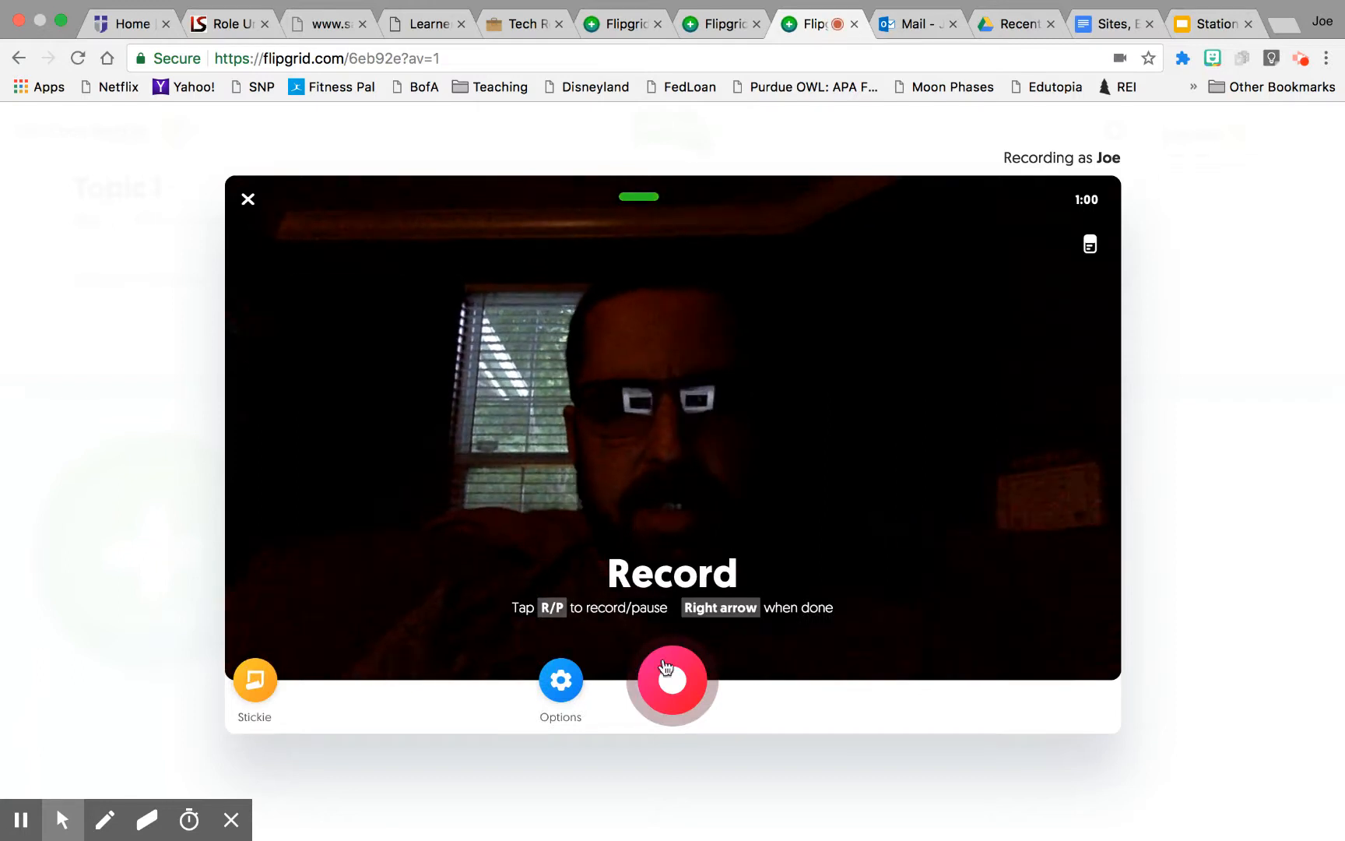
# Step: Record a short video response, pausing and resuming the recording
pyautogui.click(678, 684)
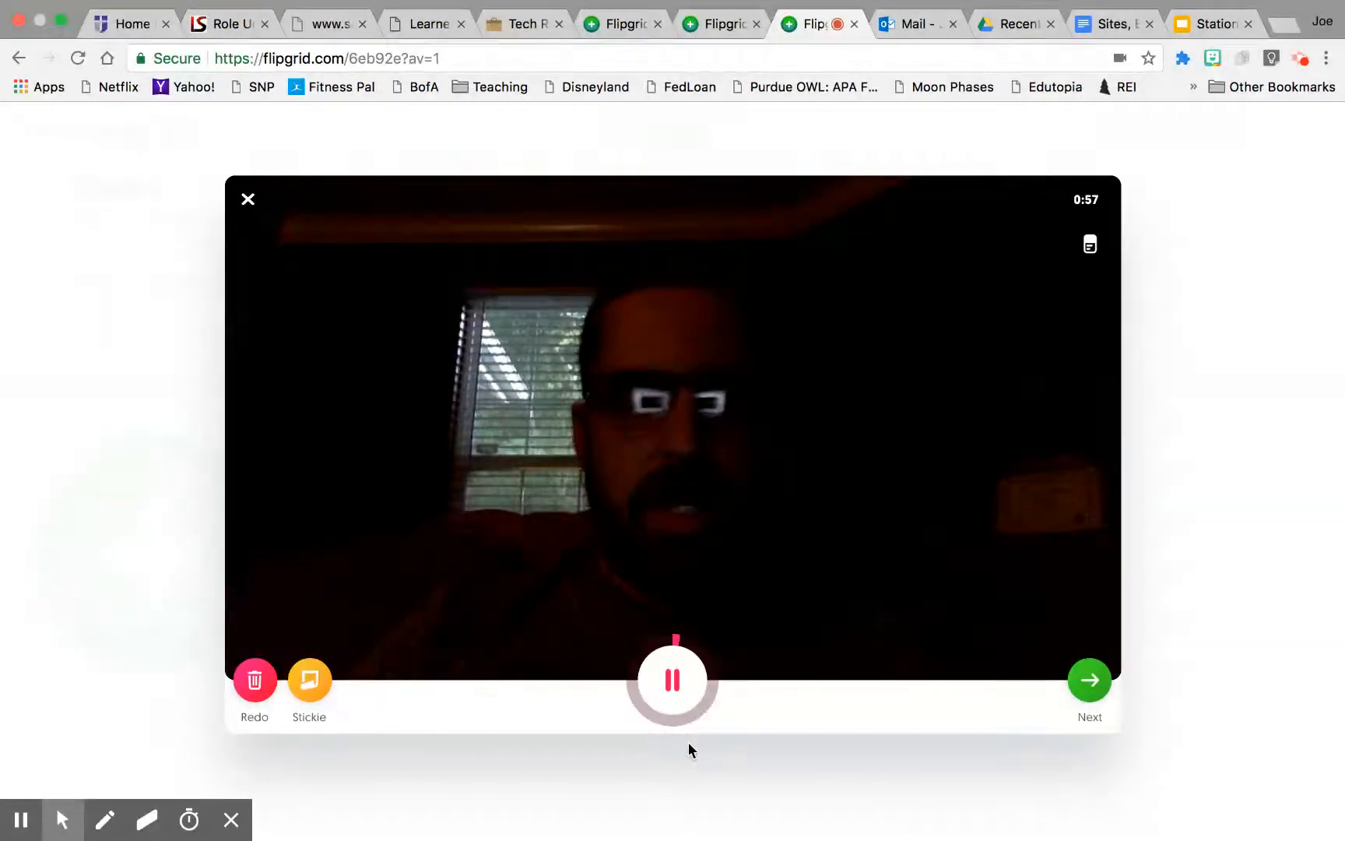
pyautogui.click(674, 685)
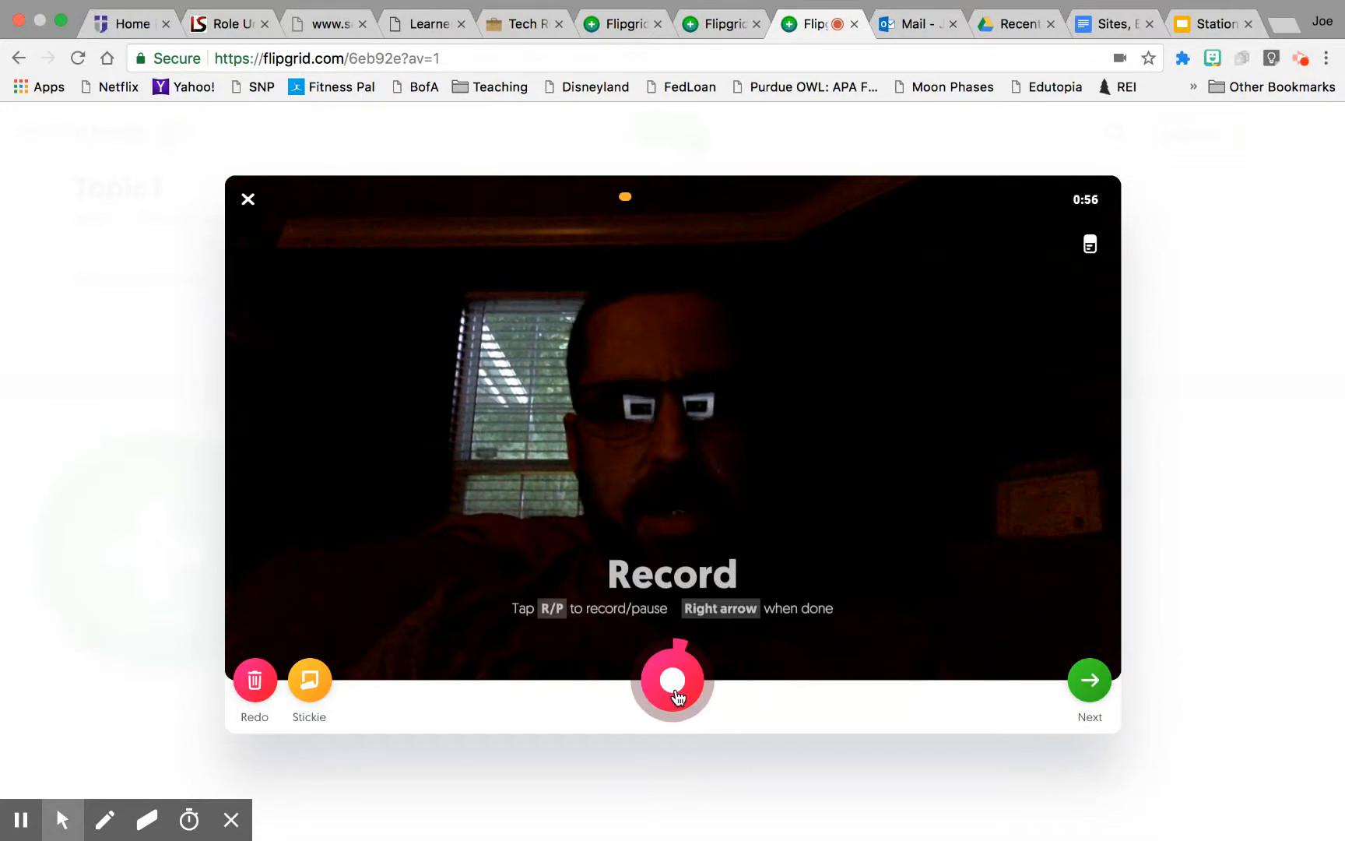
pyautogui.click(679, 692)
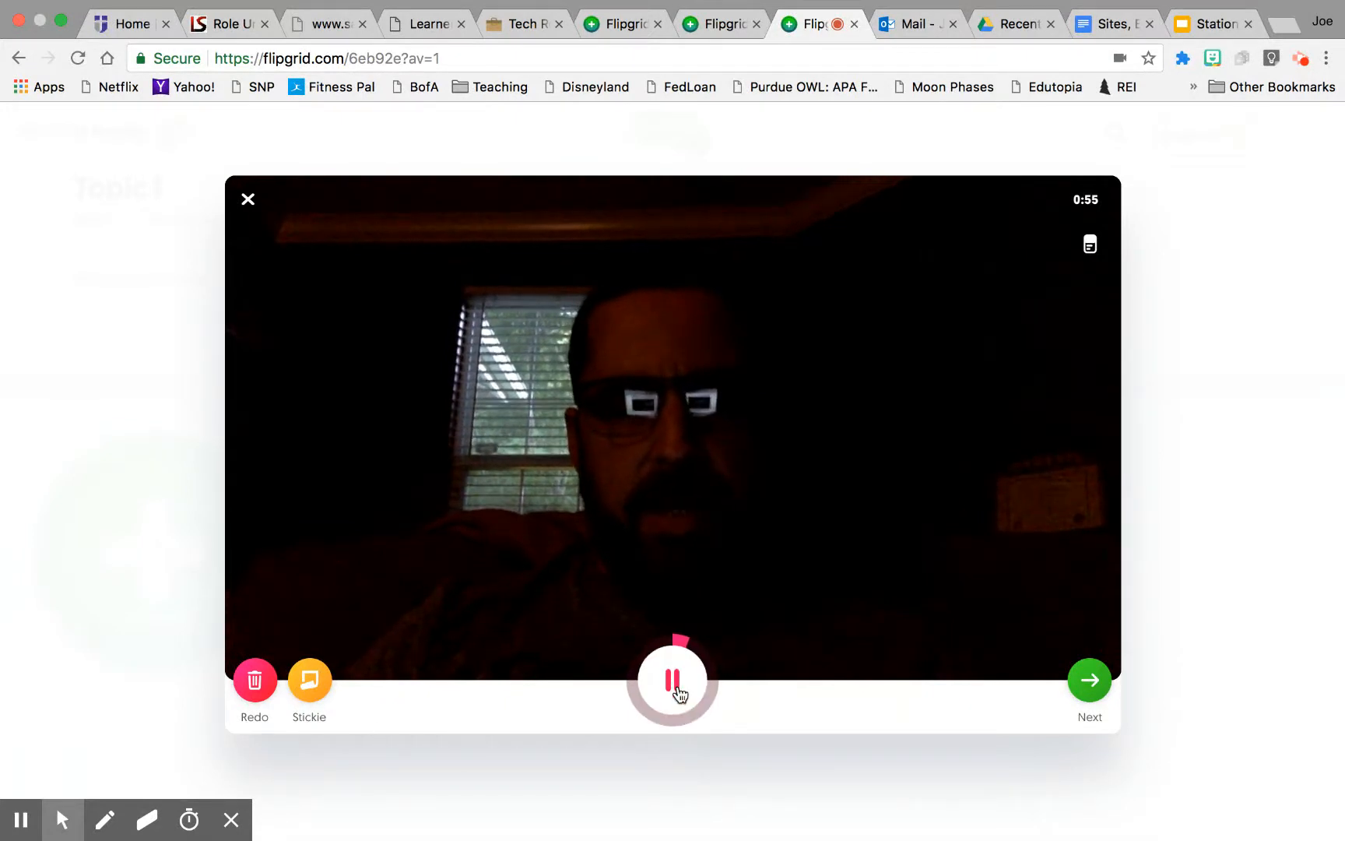
pyautogui.click(688, 688)
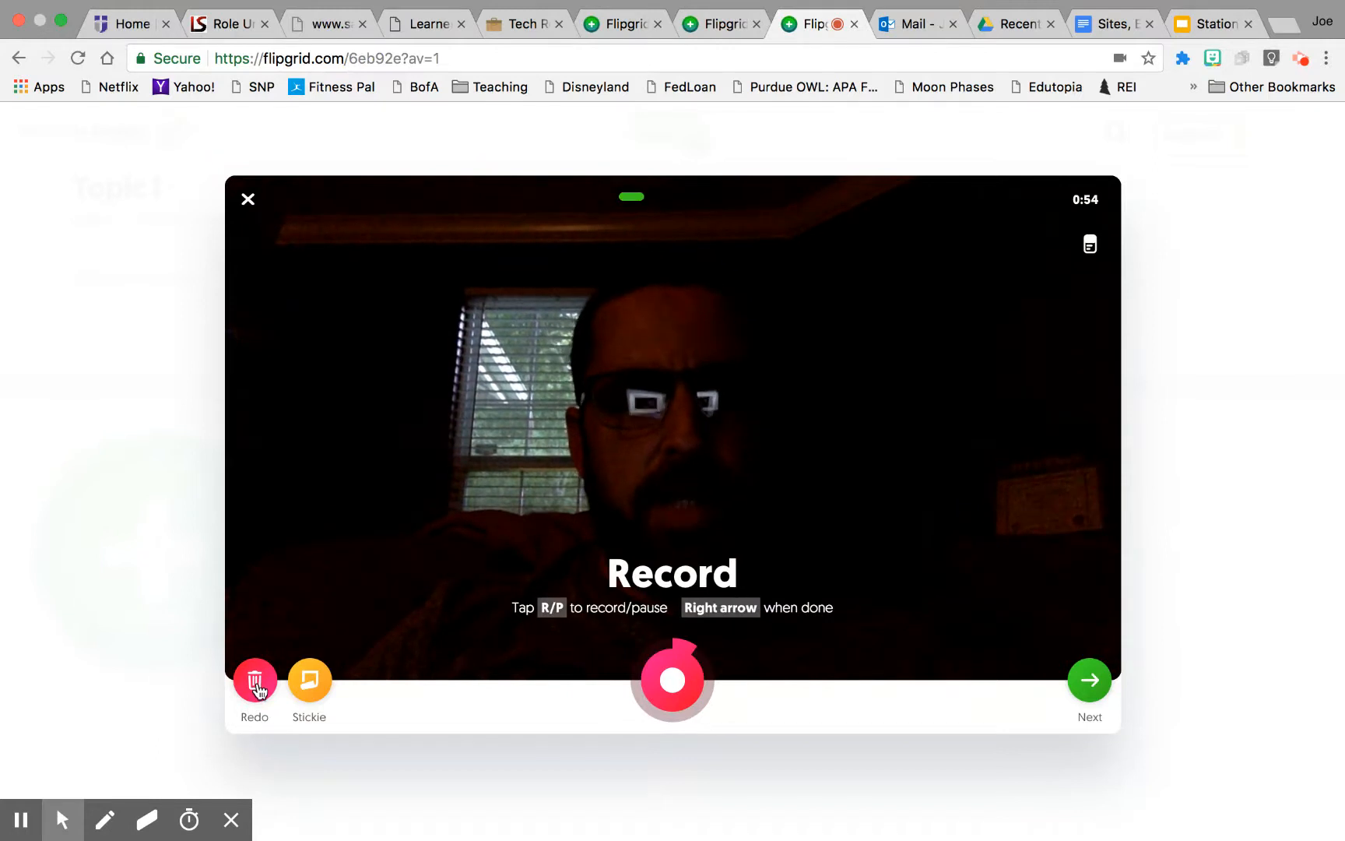
# Step: Add a stickie note reading Hello all! and continue to review the recording
pyautogui.click(310, 697)
pyautogui.click(321, 539)
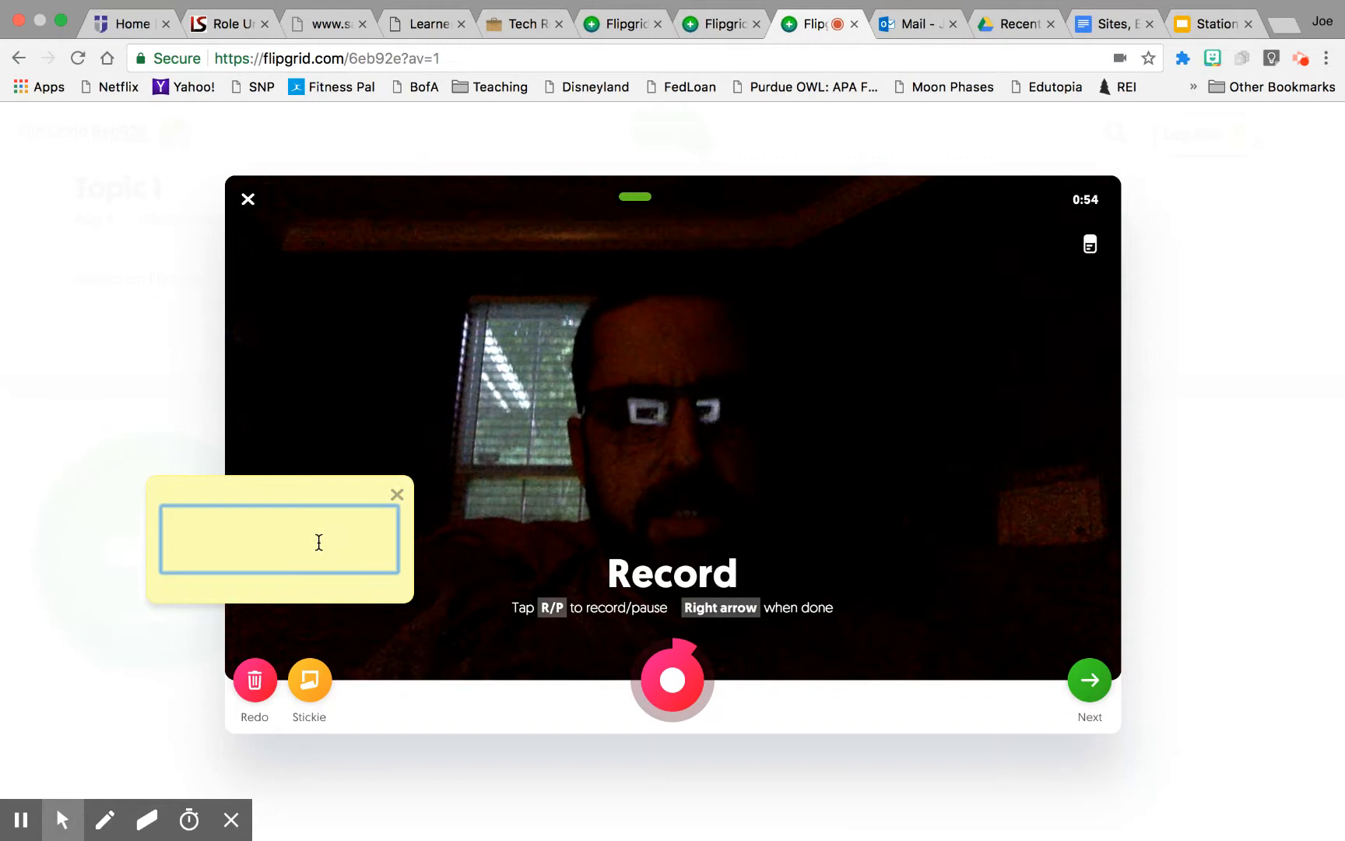
pyautogui.write('Hello al')
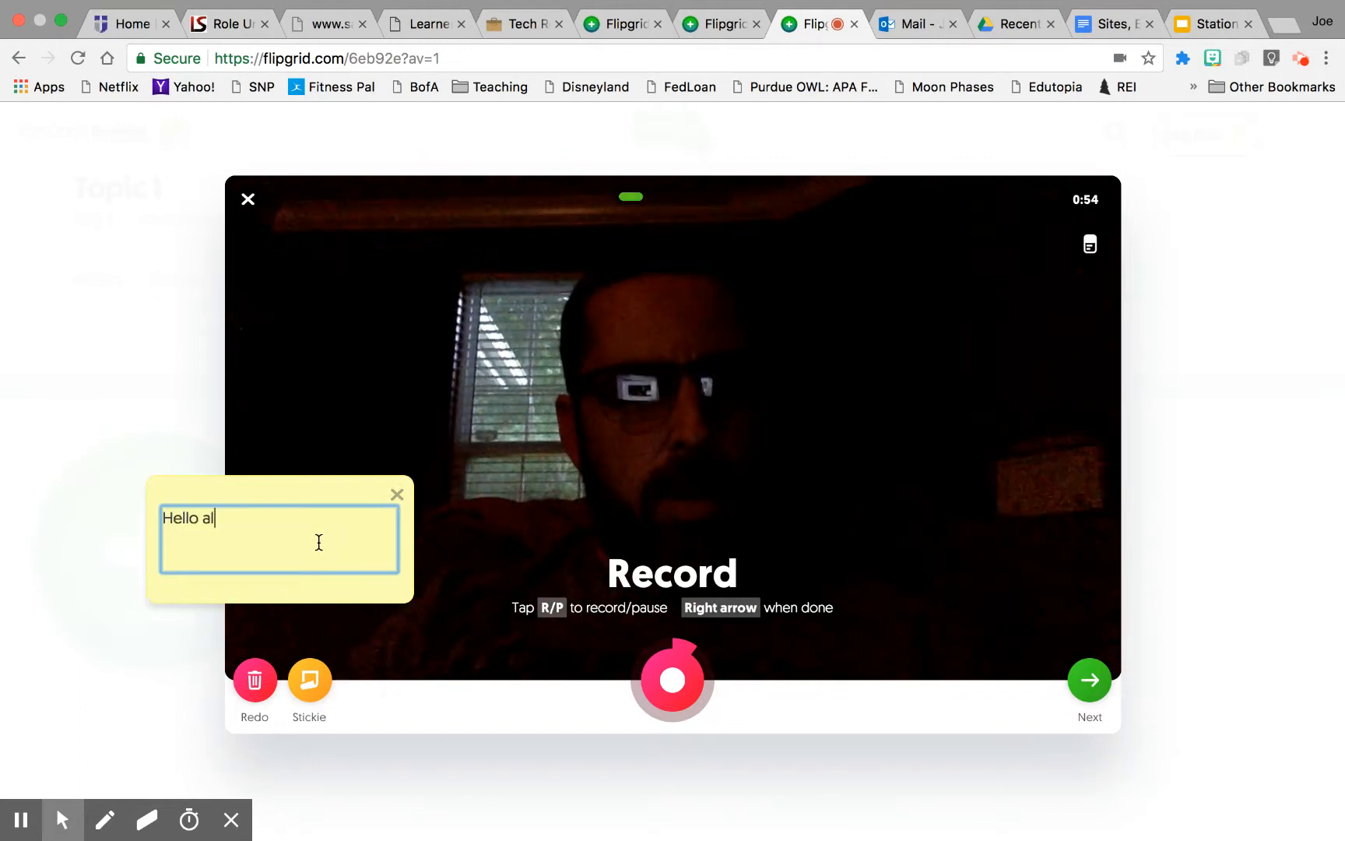
pyautogui.write('l!')
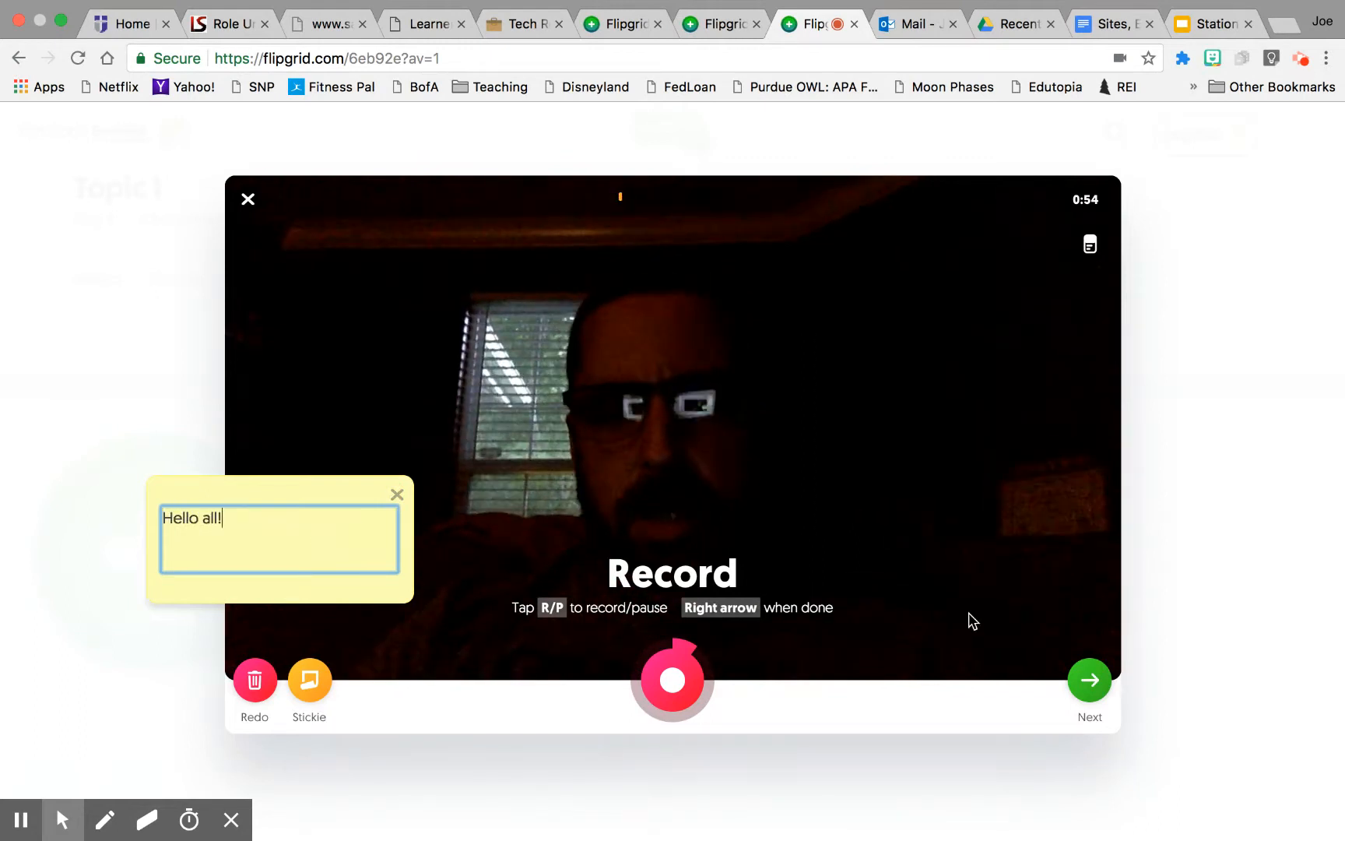
pyautogui.click(1085, 682)
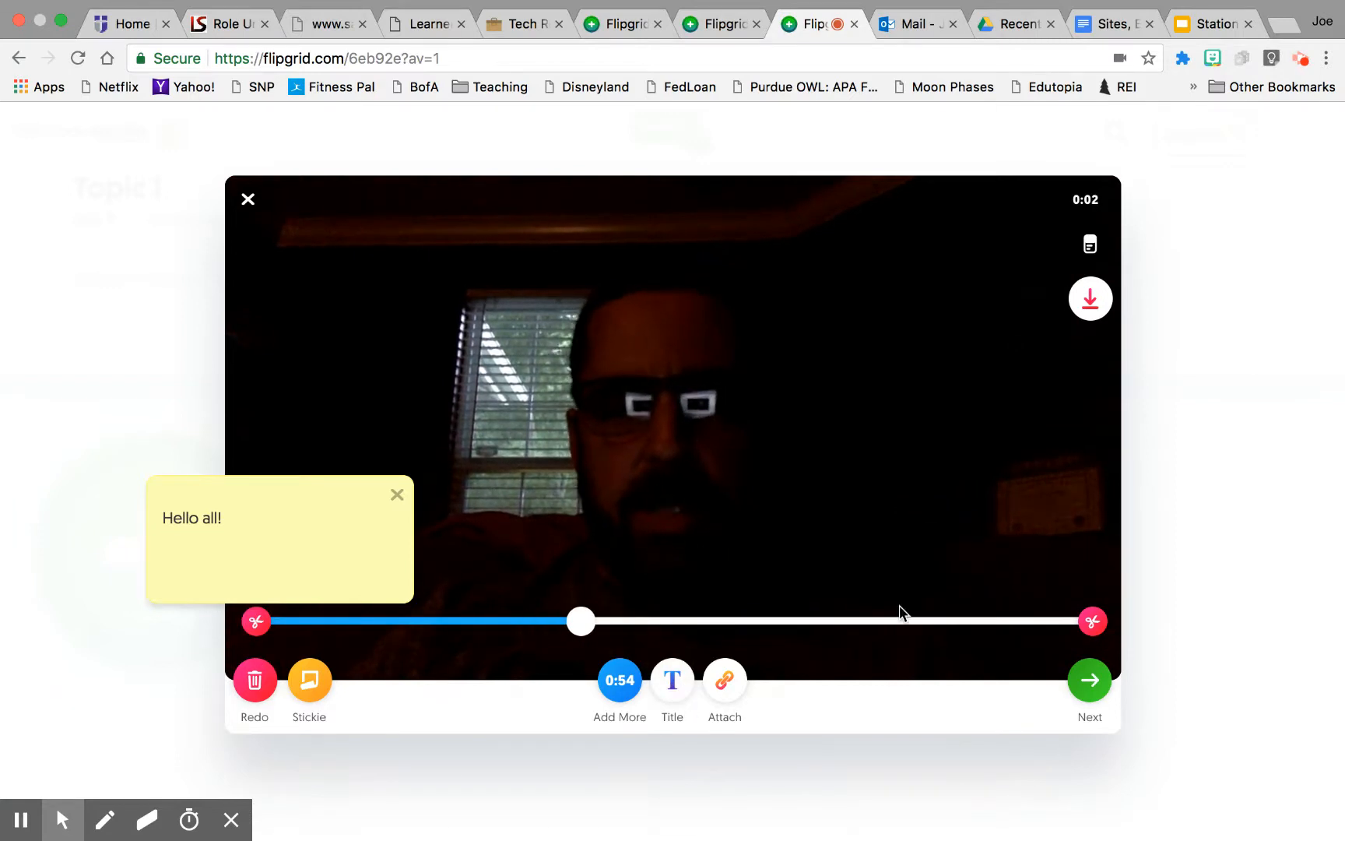
pyautogui.click(727, 682)
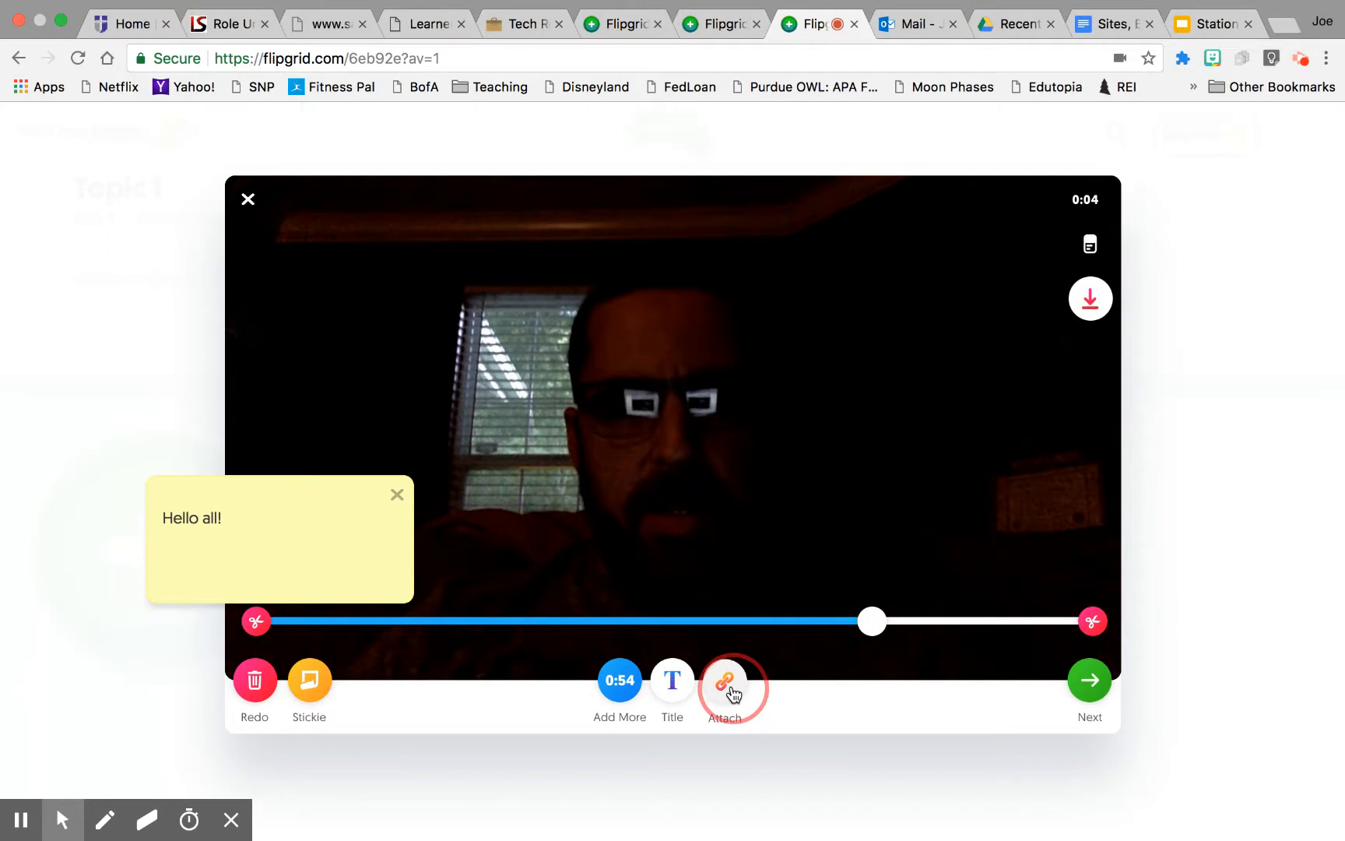
pyautogui.click(849, 580)
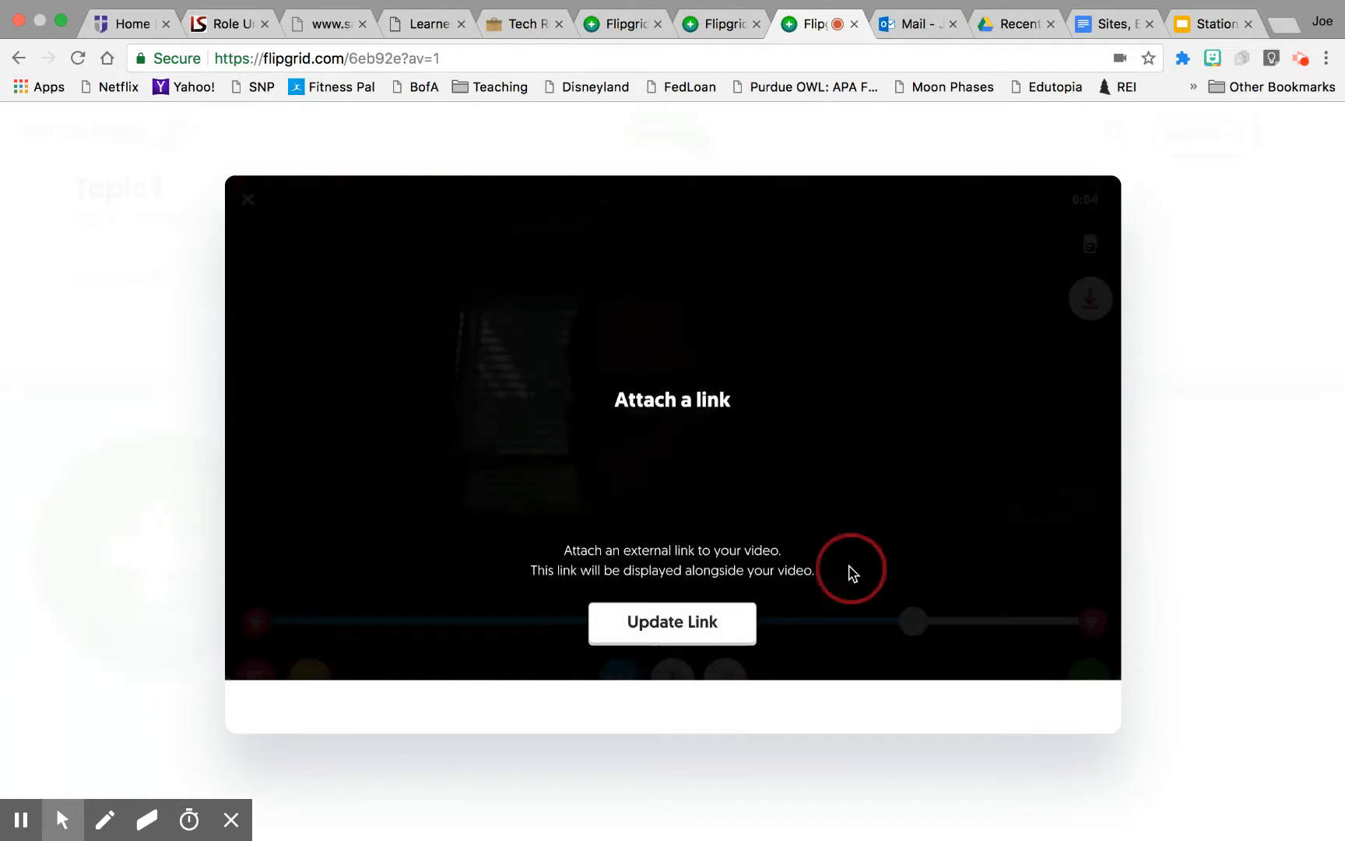
pyautogui.click(720, 621)
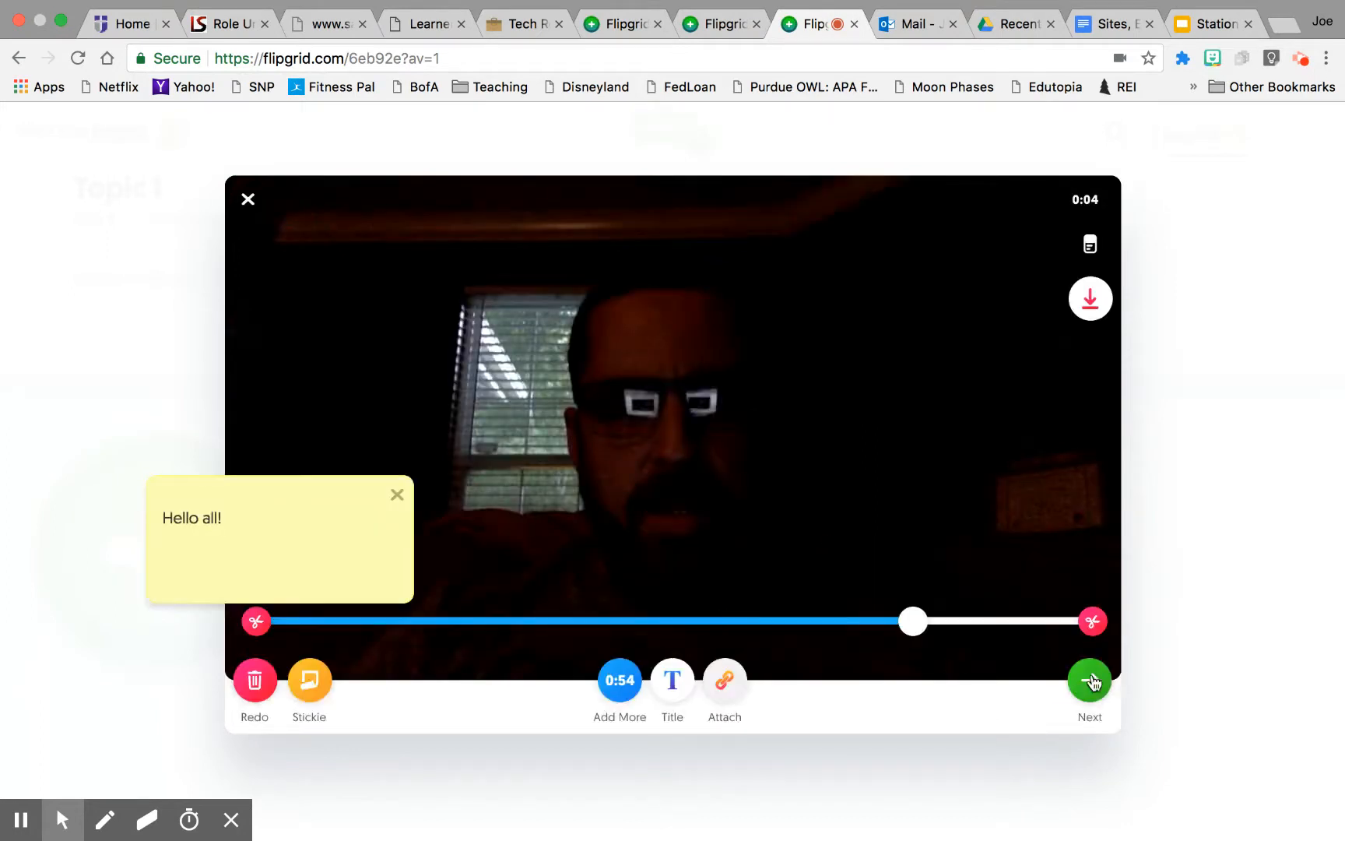
# Step: Continue to the selfie, snap it, and place a yellow hat sticker on top of the head
pyautogui.click(1094, 680)
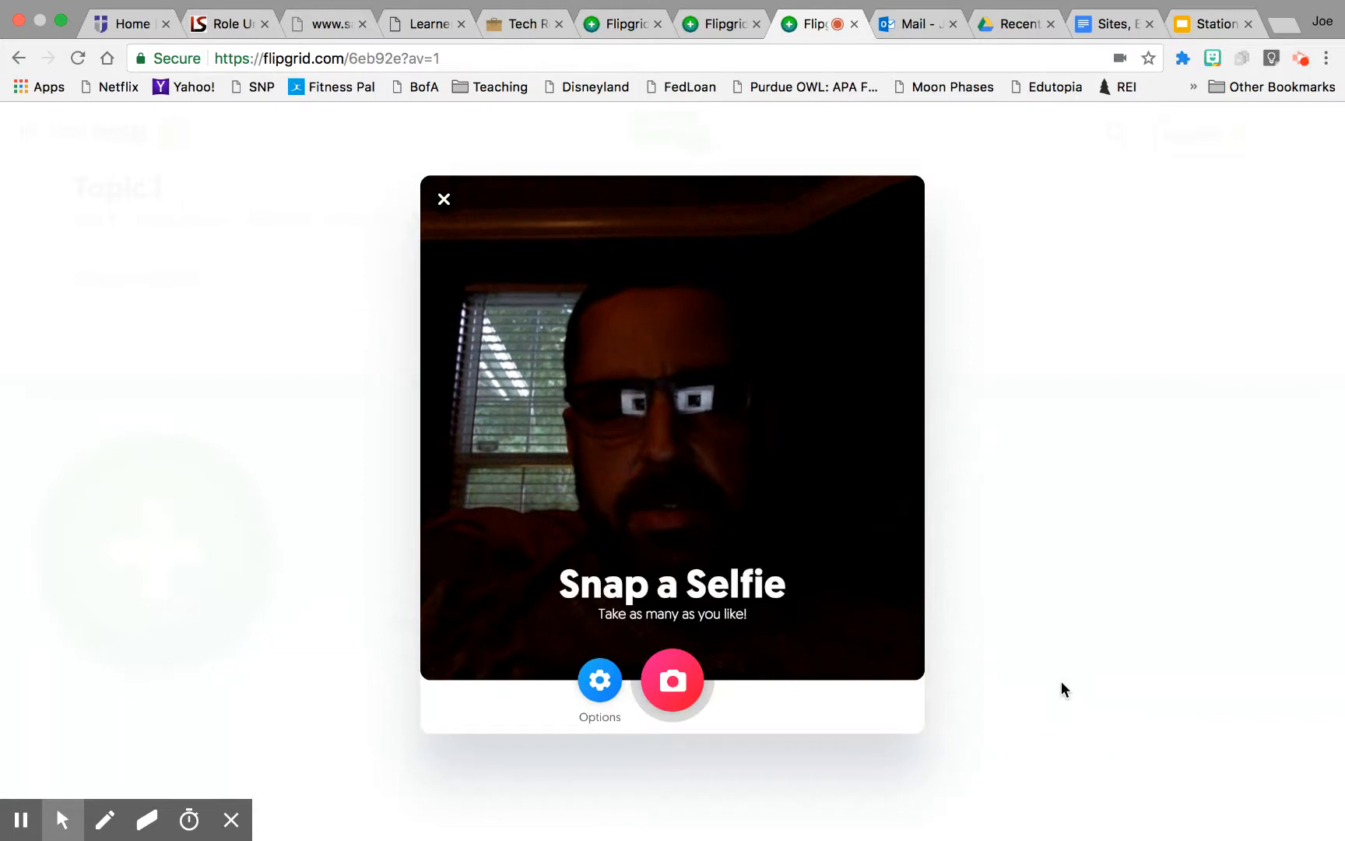
pyautogui.click(669, 689)
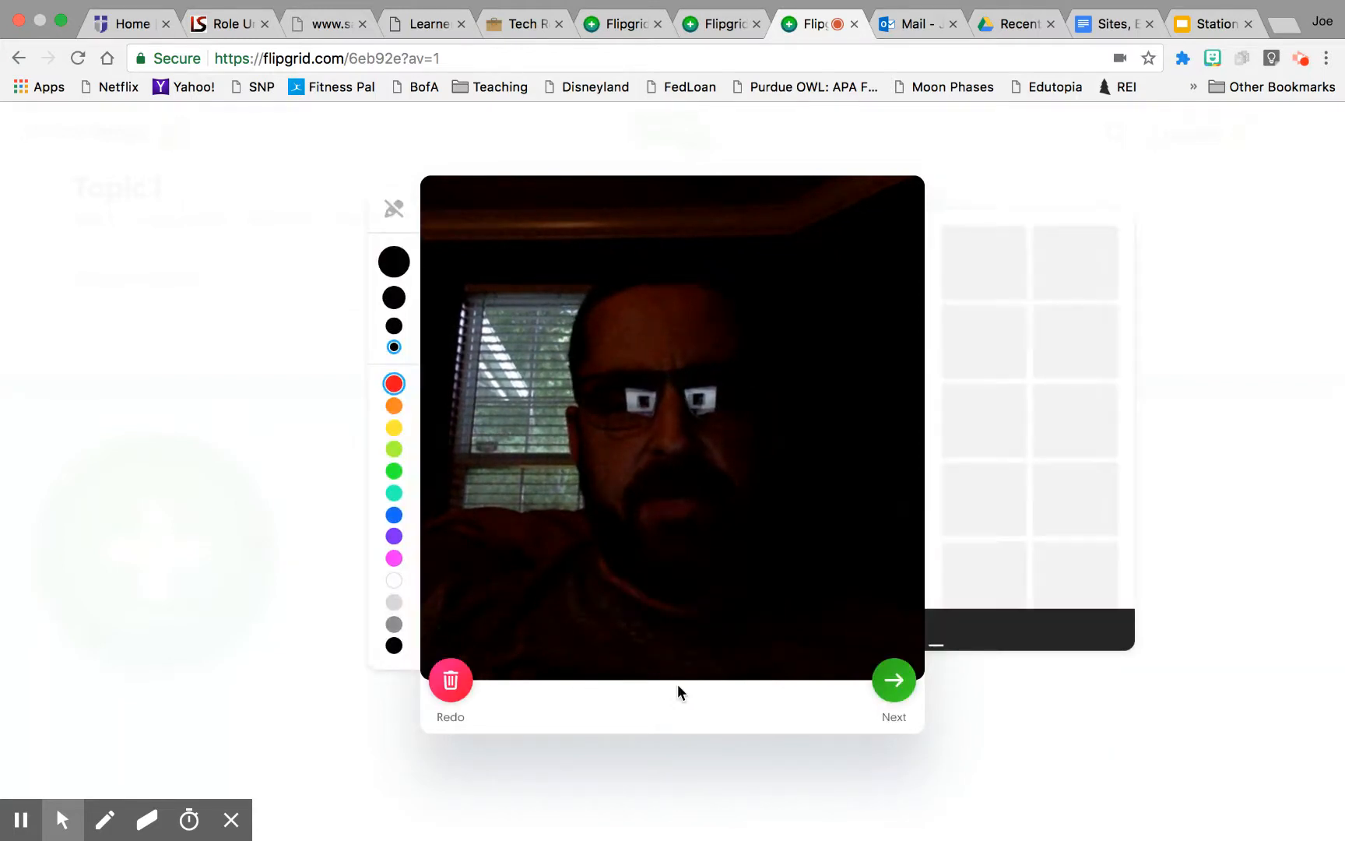
pyautogui.moveTo(965, 342); pyautogui.dragTo(661, 276)
pyautogui.click(721, 411)
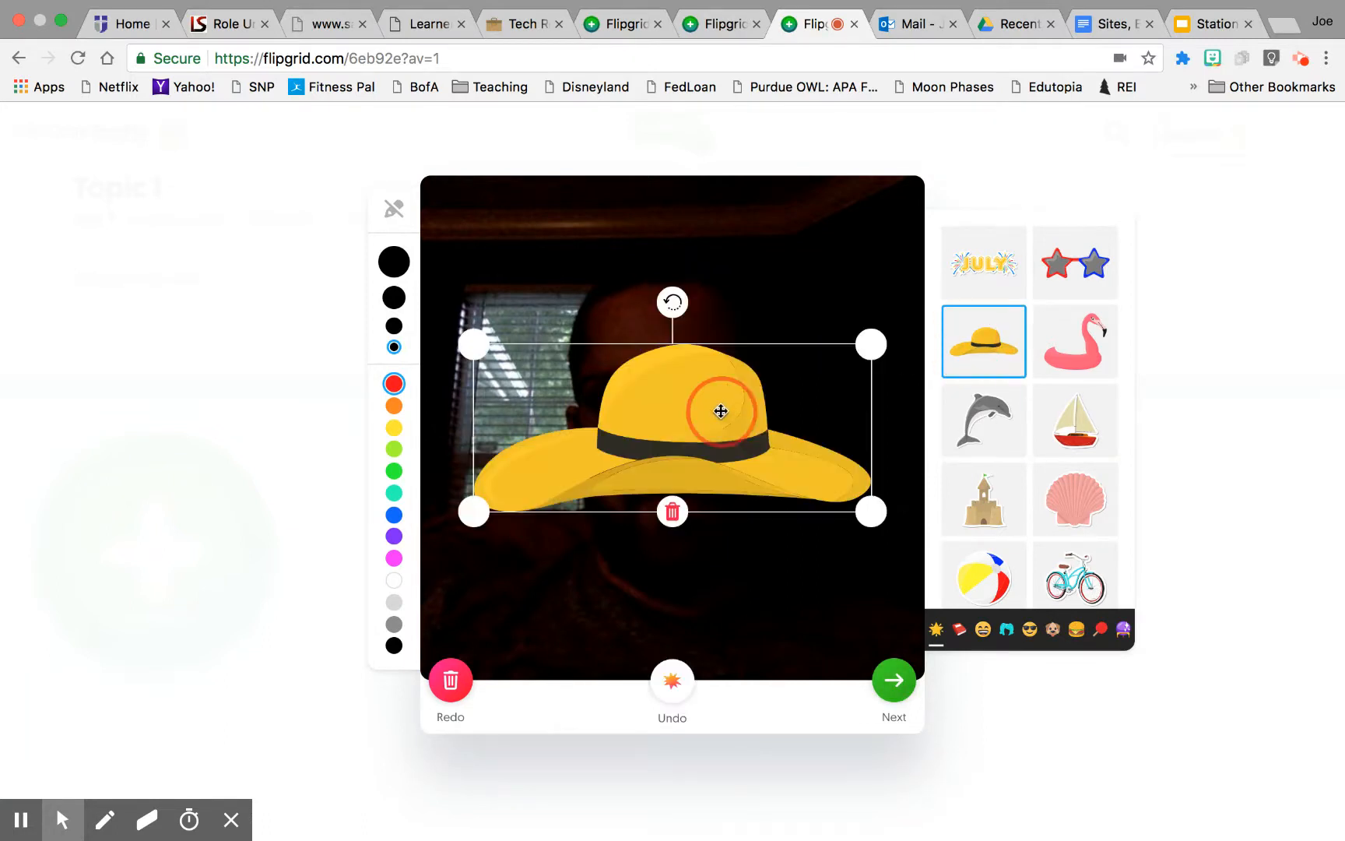
pyautogui.moveTo(678, 448); pyautogui.dragTo(642, 265)
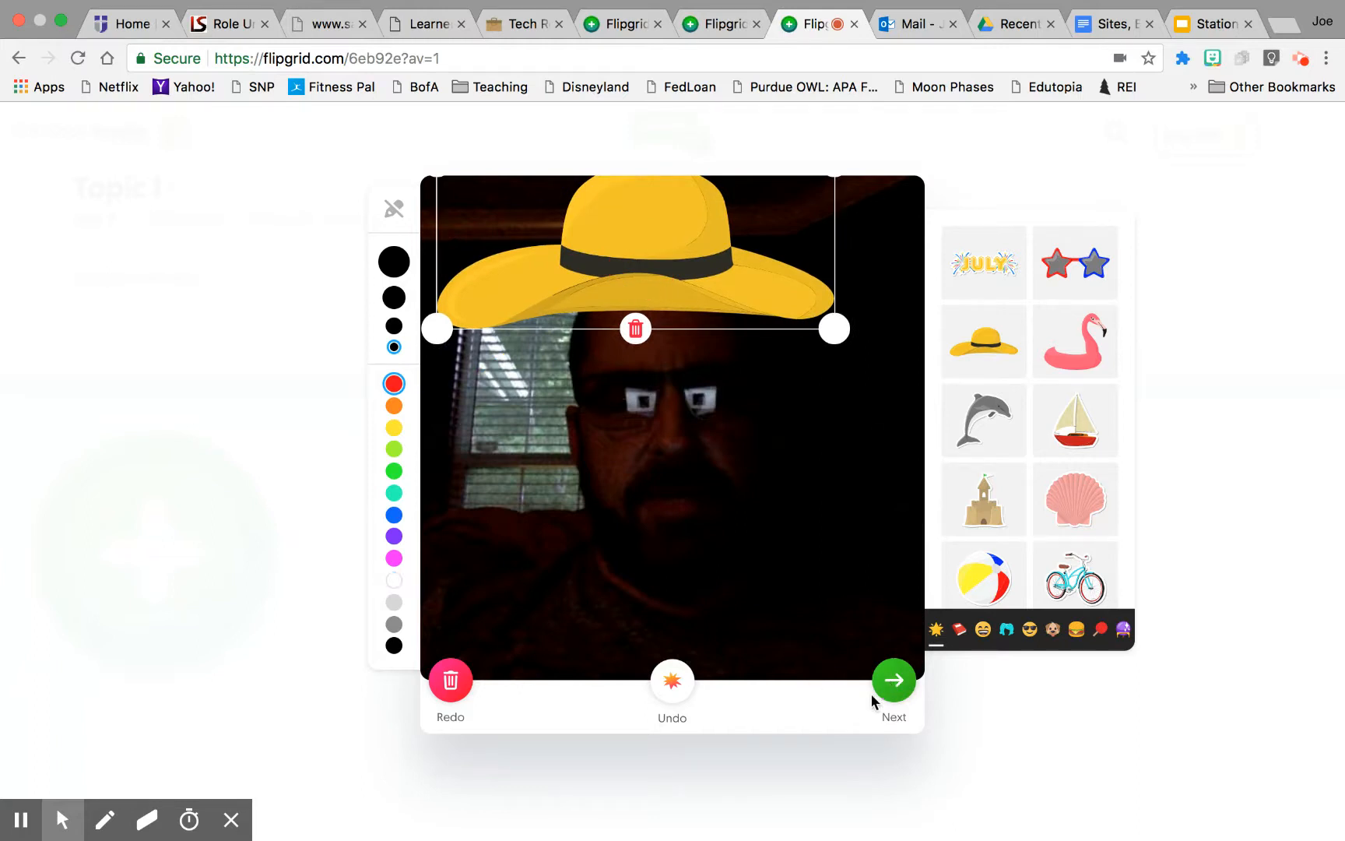
# Step: Submit the video response with the decorated selfie and complete the submission
pyautogui.click(960, 629)
pyautogui.click(1005, 634)
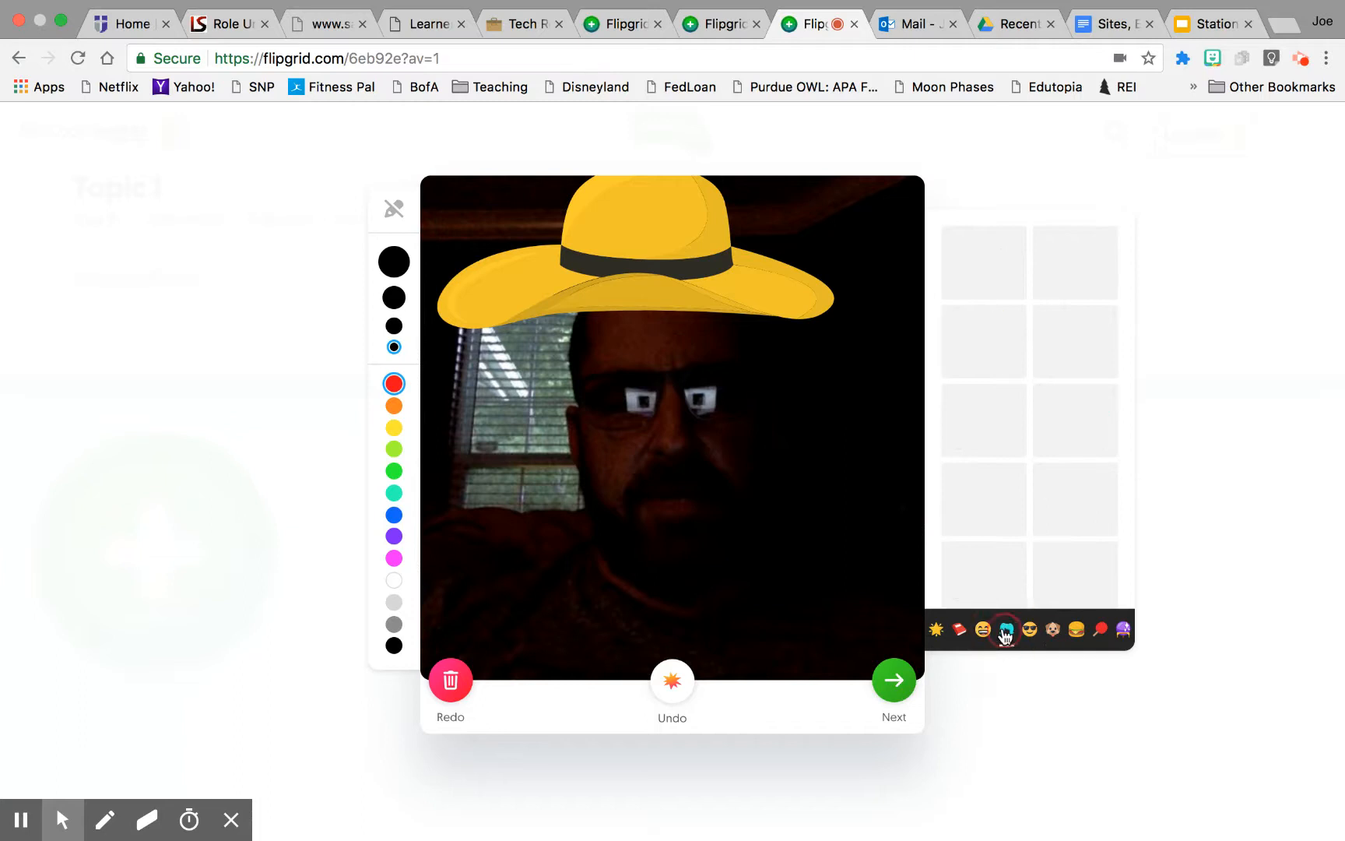
pyautogui.click(1052, 629)
pyautogui.click(1079, 634)
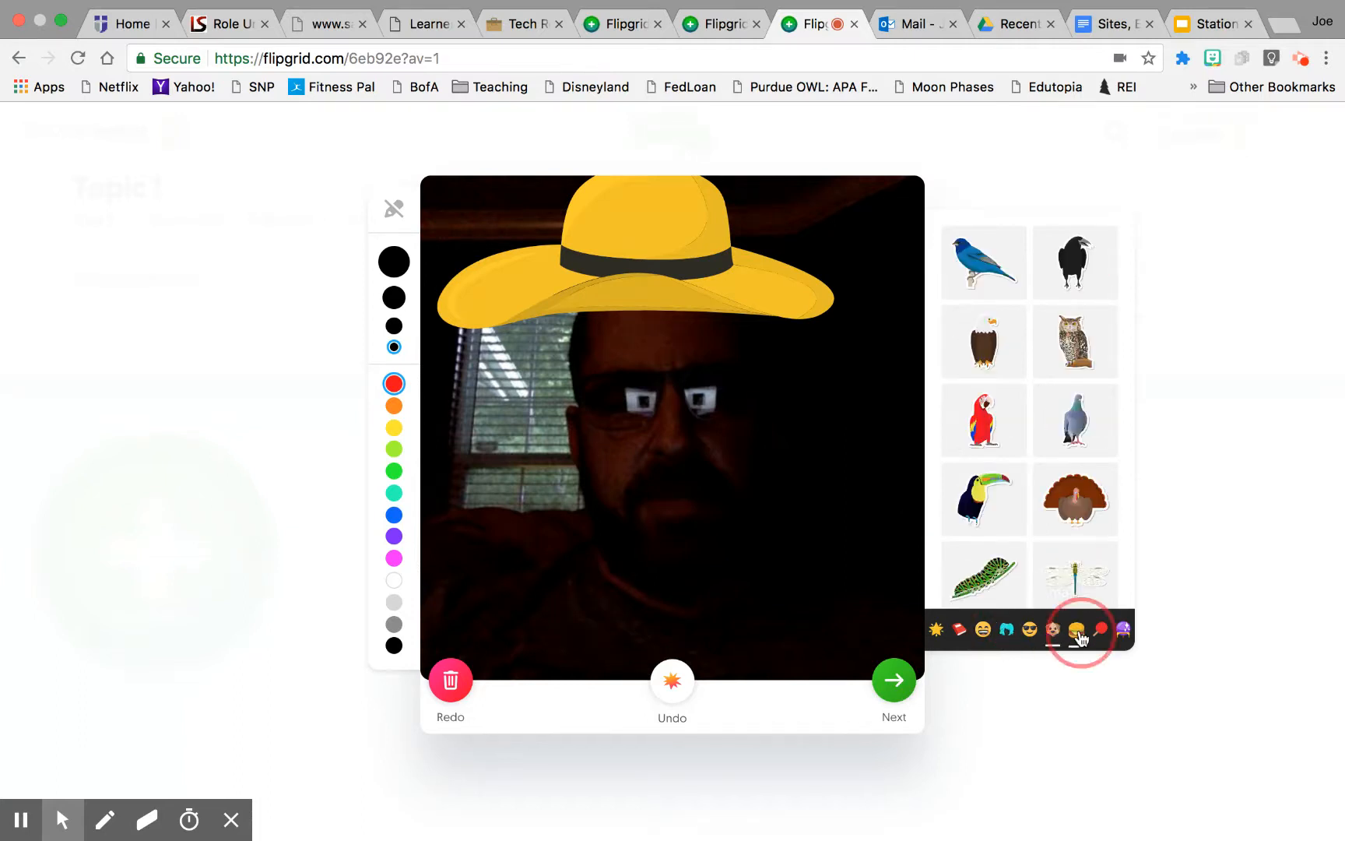
pyautogui.click(1100, 631)
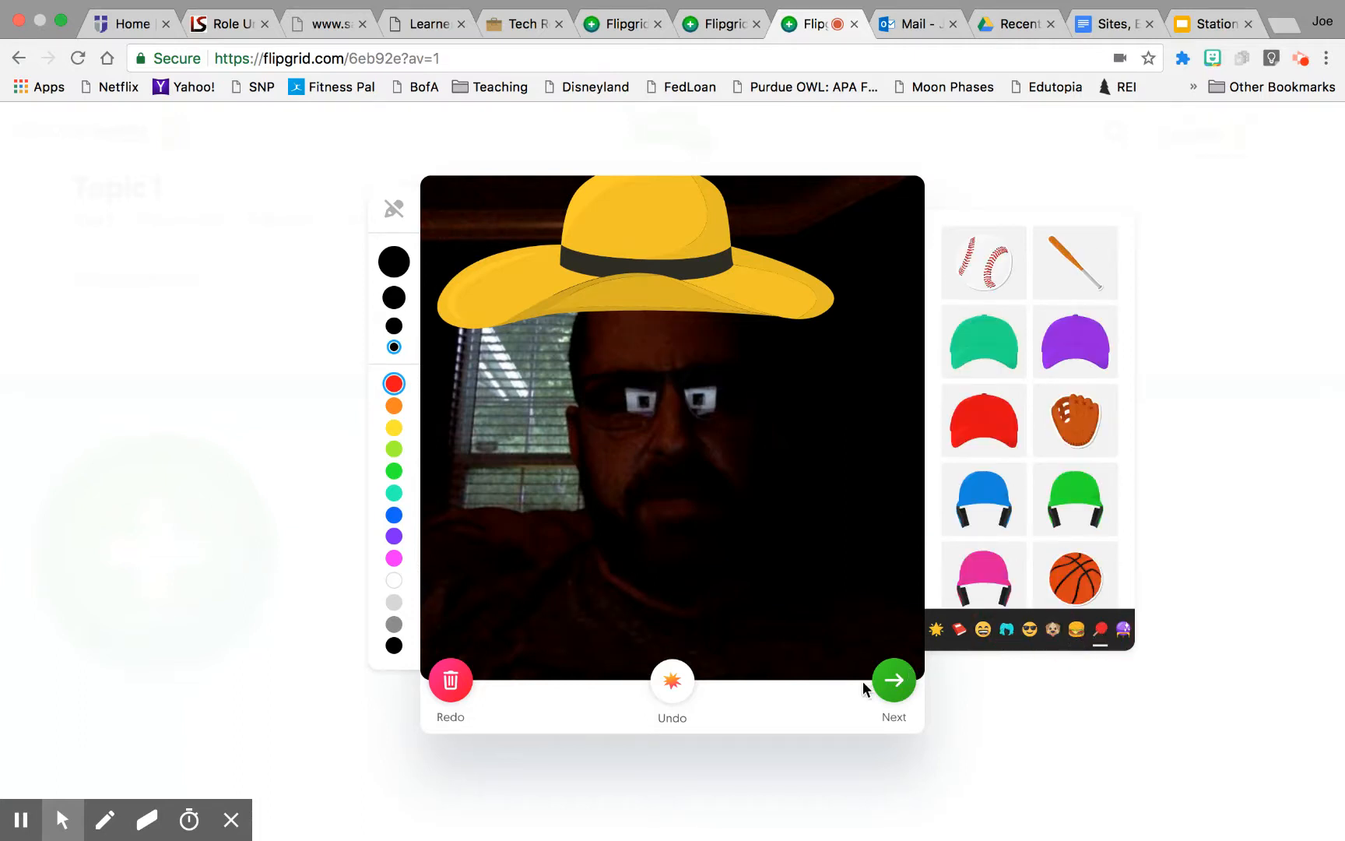
pyautogui.click(893, 680)
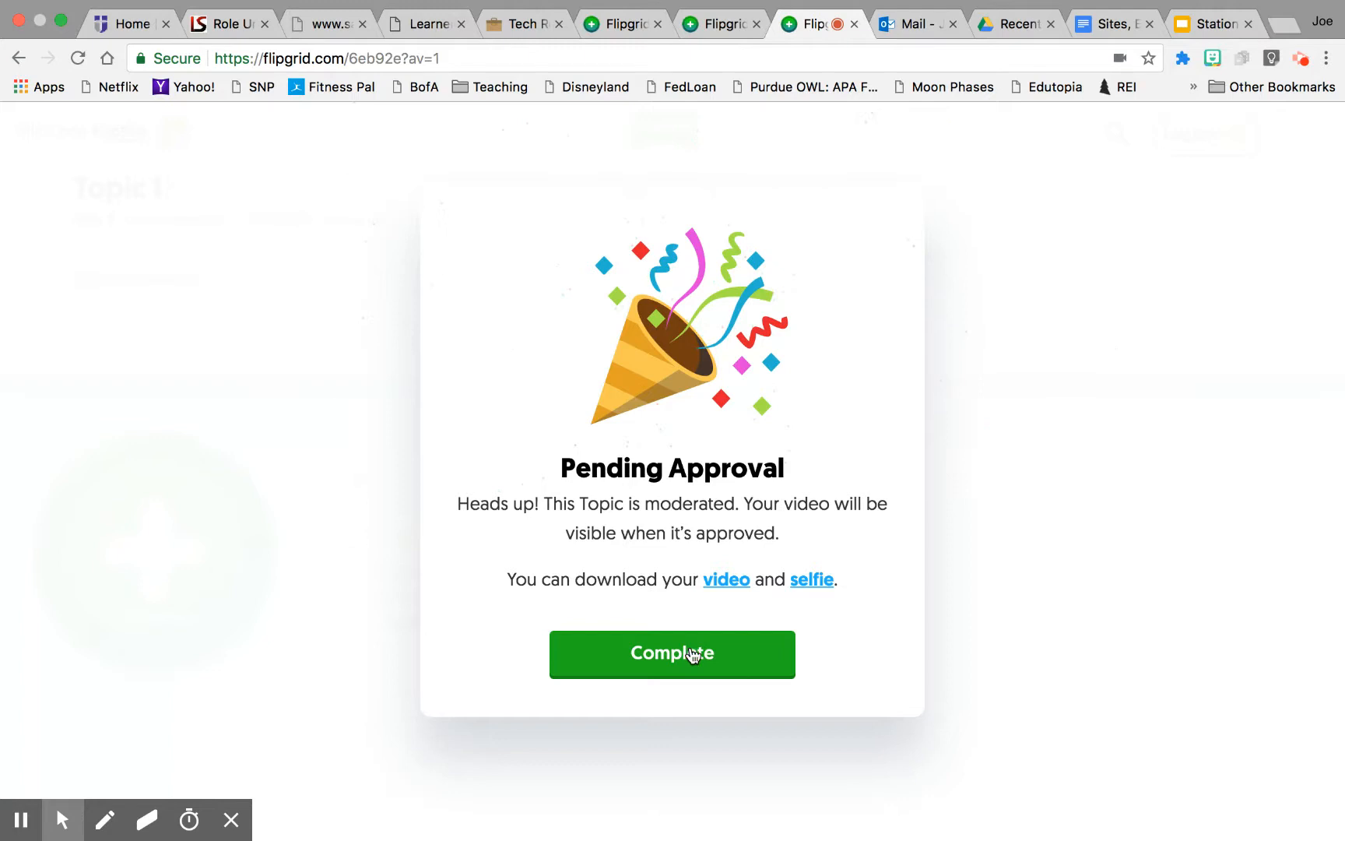
pyautogui.click(640, 658)
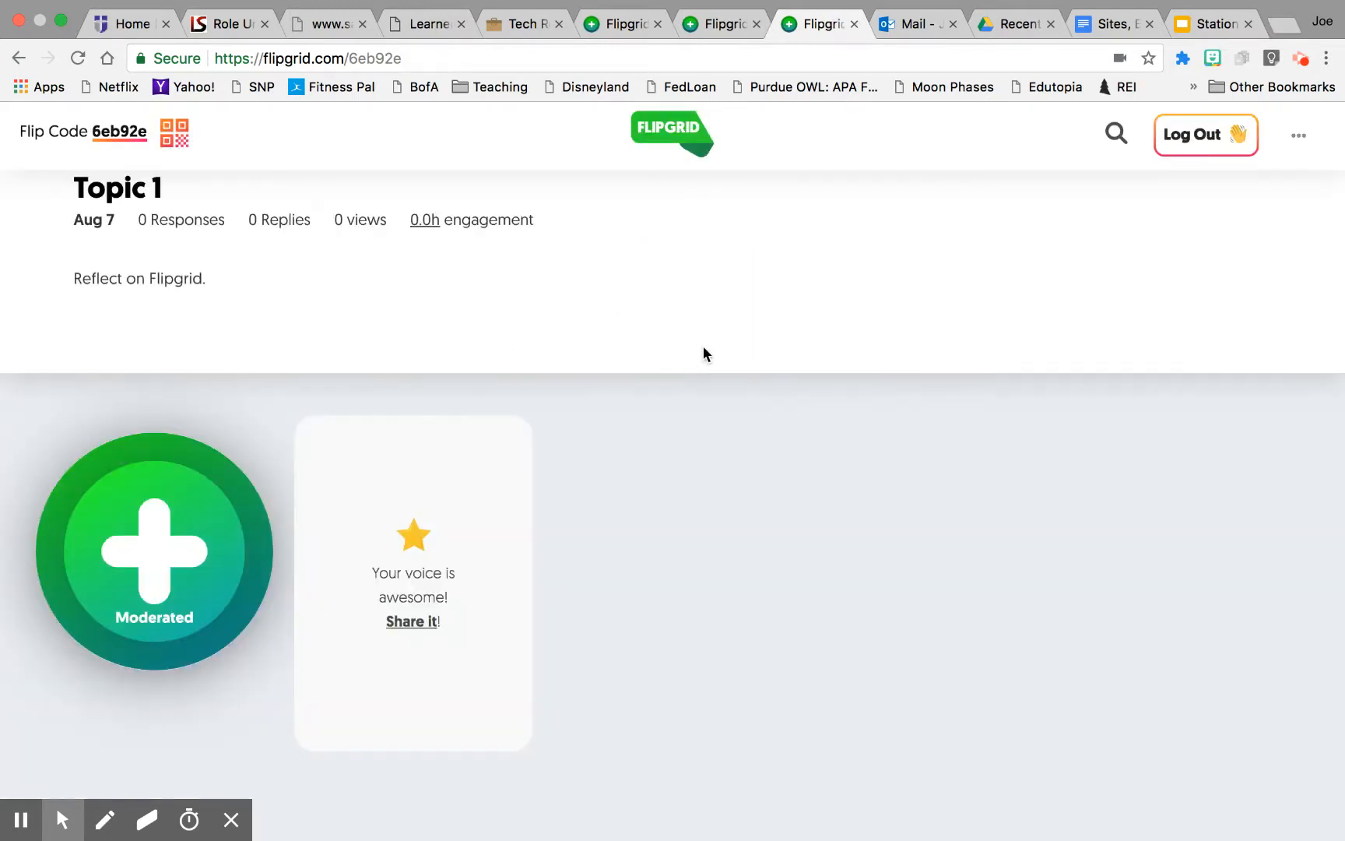
# Step: Refresh the teacher's Topic 1 page and approve the new response by setting it to Active
pyautogui.click(714, 21)
pyautogui.click(932, 628)
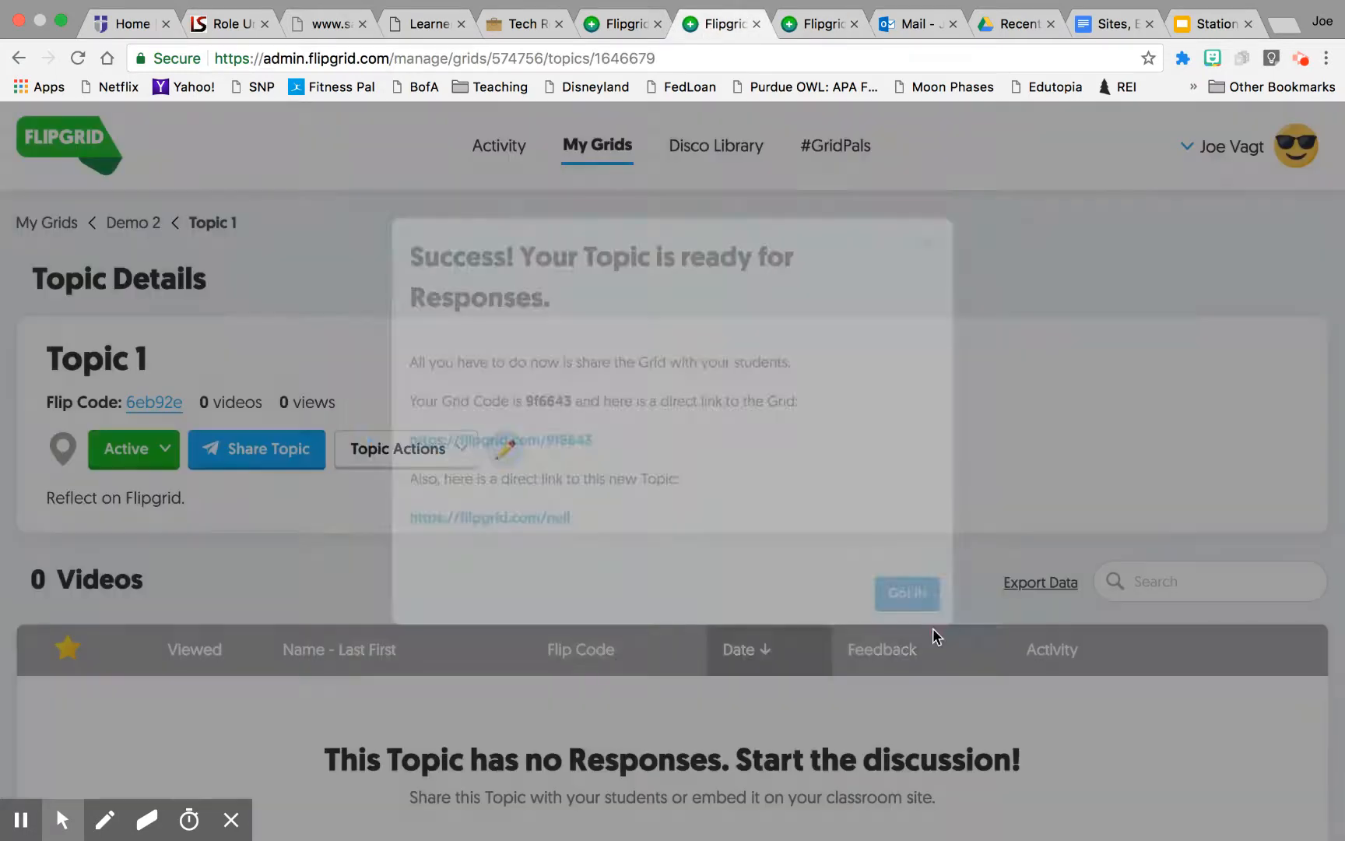
pyautogui.scroll(-5, 759, 498)
pyautogui.scroll(2, 761, 505)
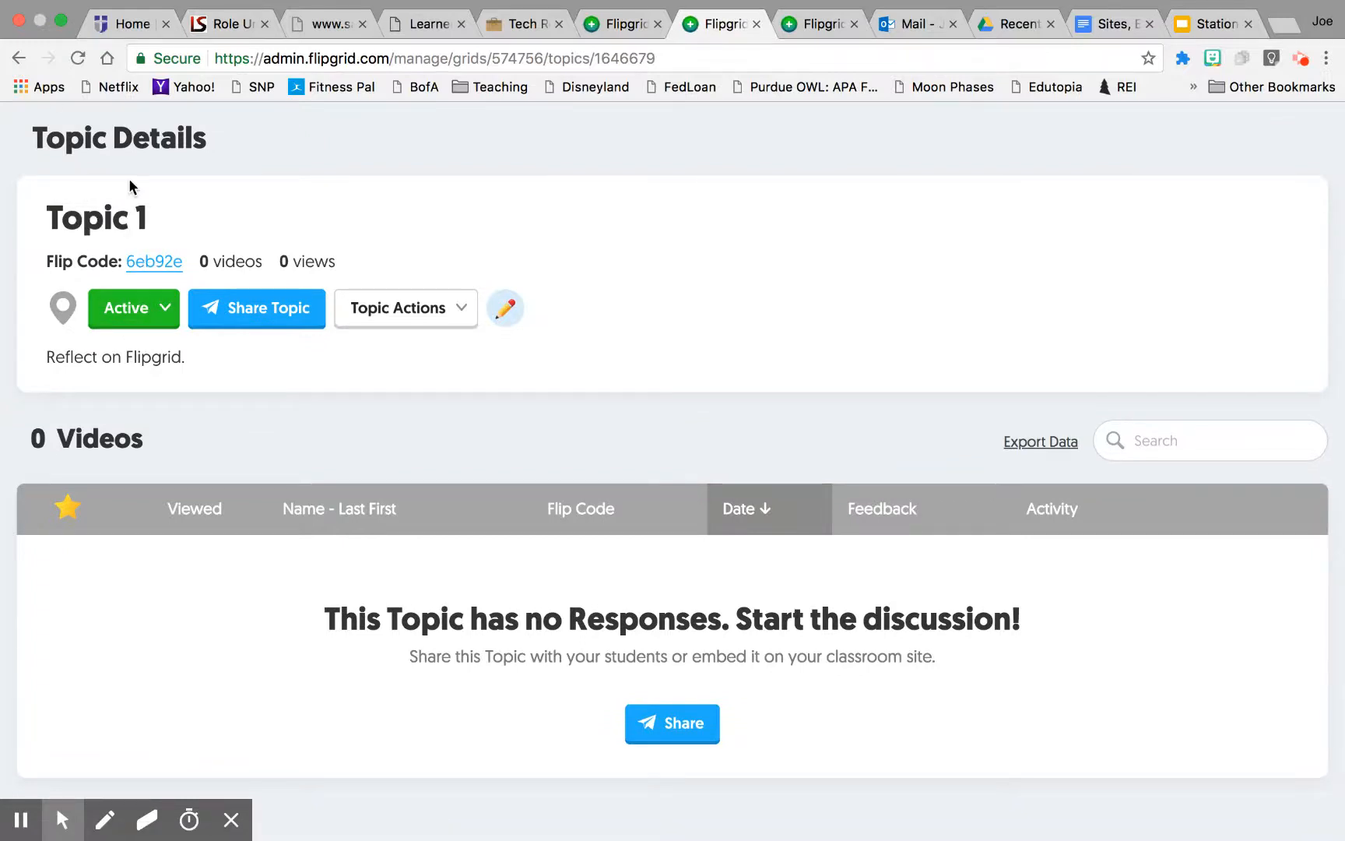
pyautogui.click(78, 59)
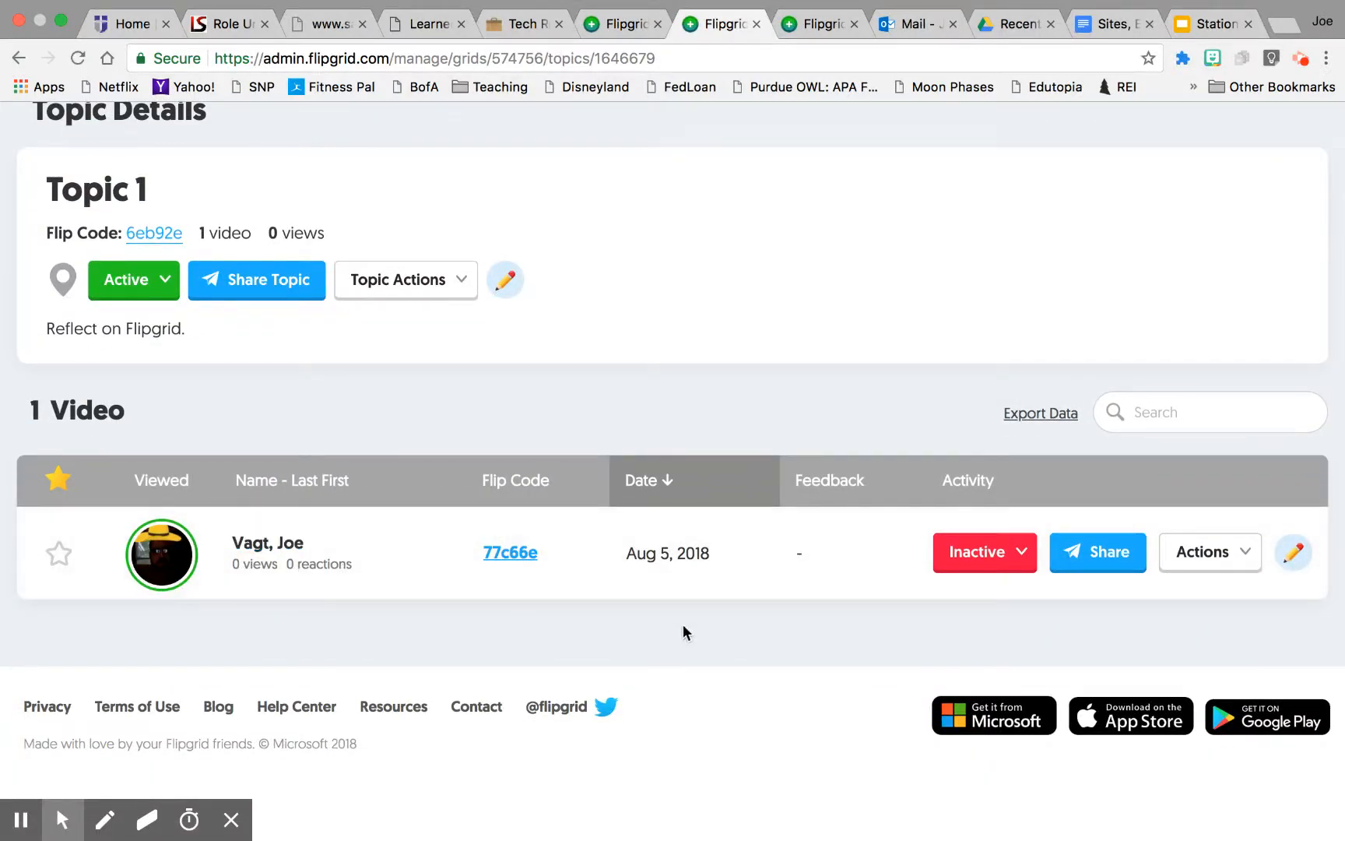
pyautogui.click(1026, 554)
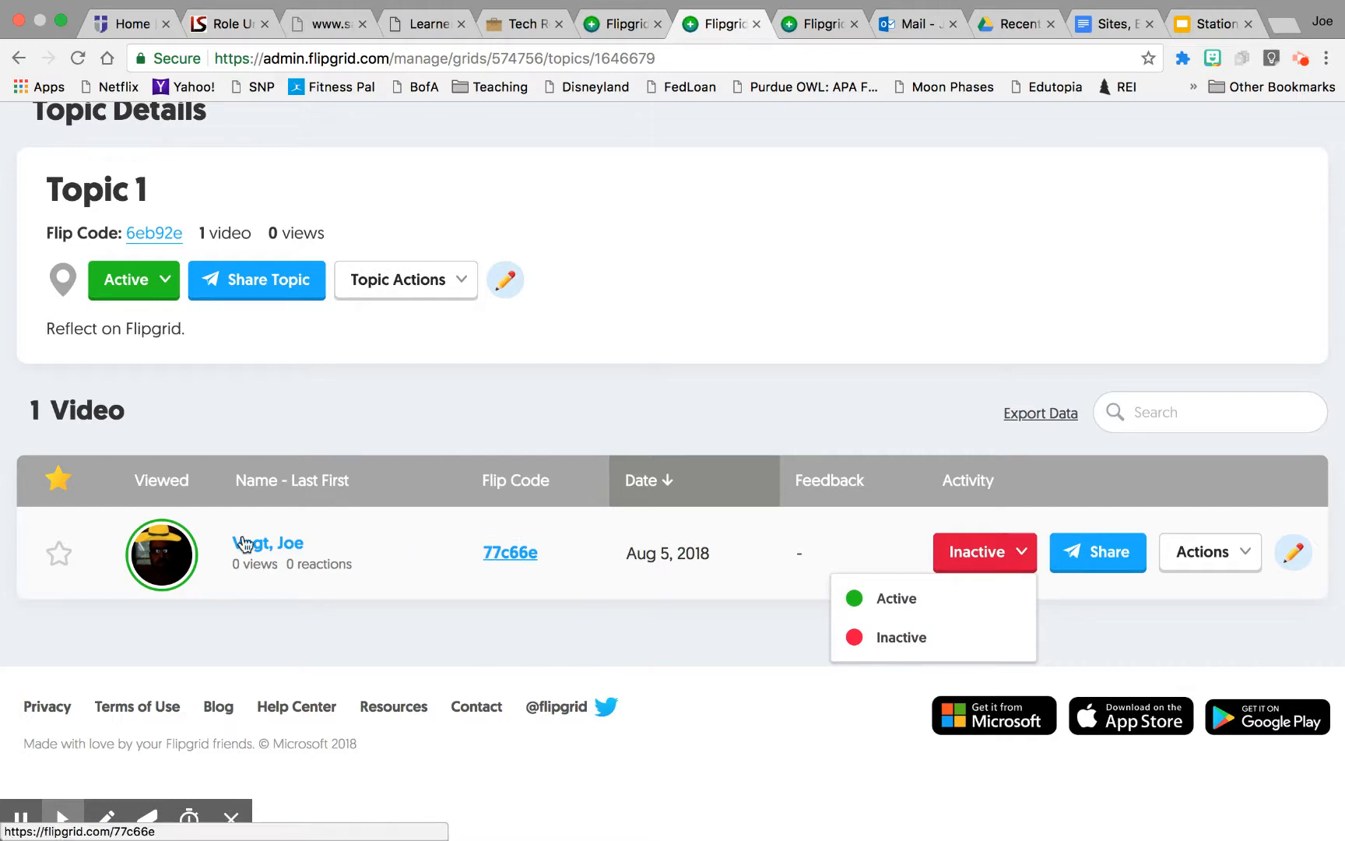
pyautogui.click(930, 607)
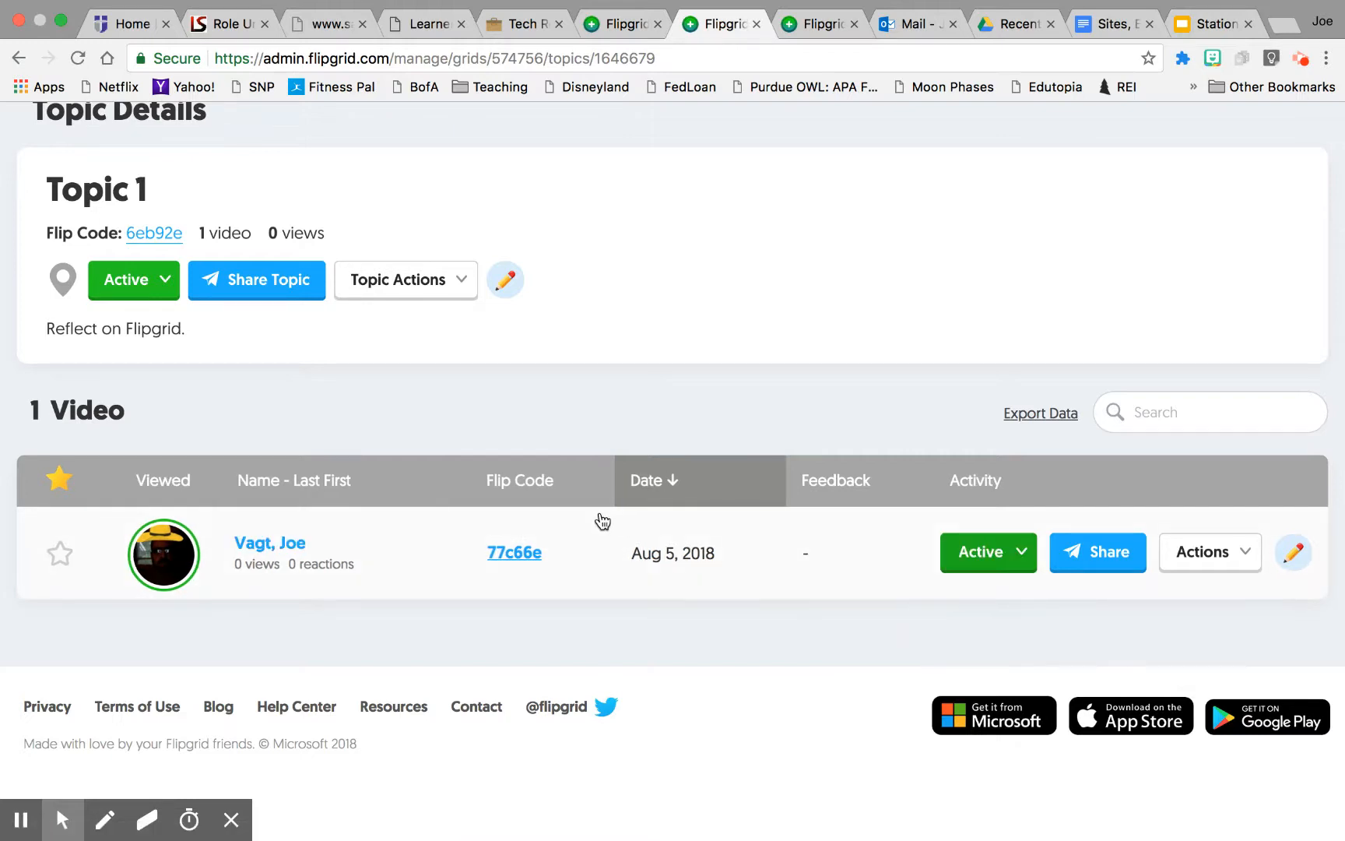
# Step: Check the approved response on the student topic page, then return to the teacher's topic page
pyautogui.click(798, 20)
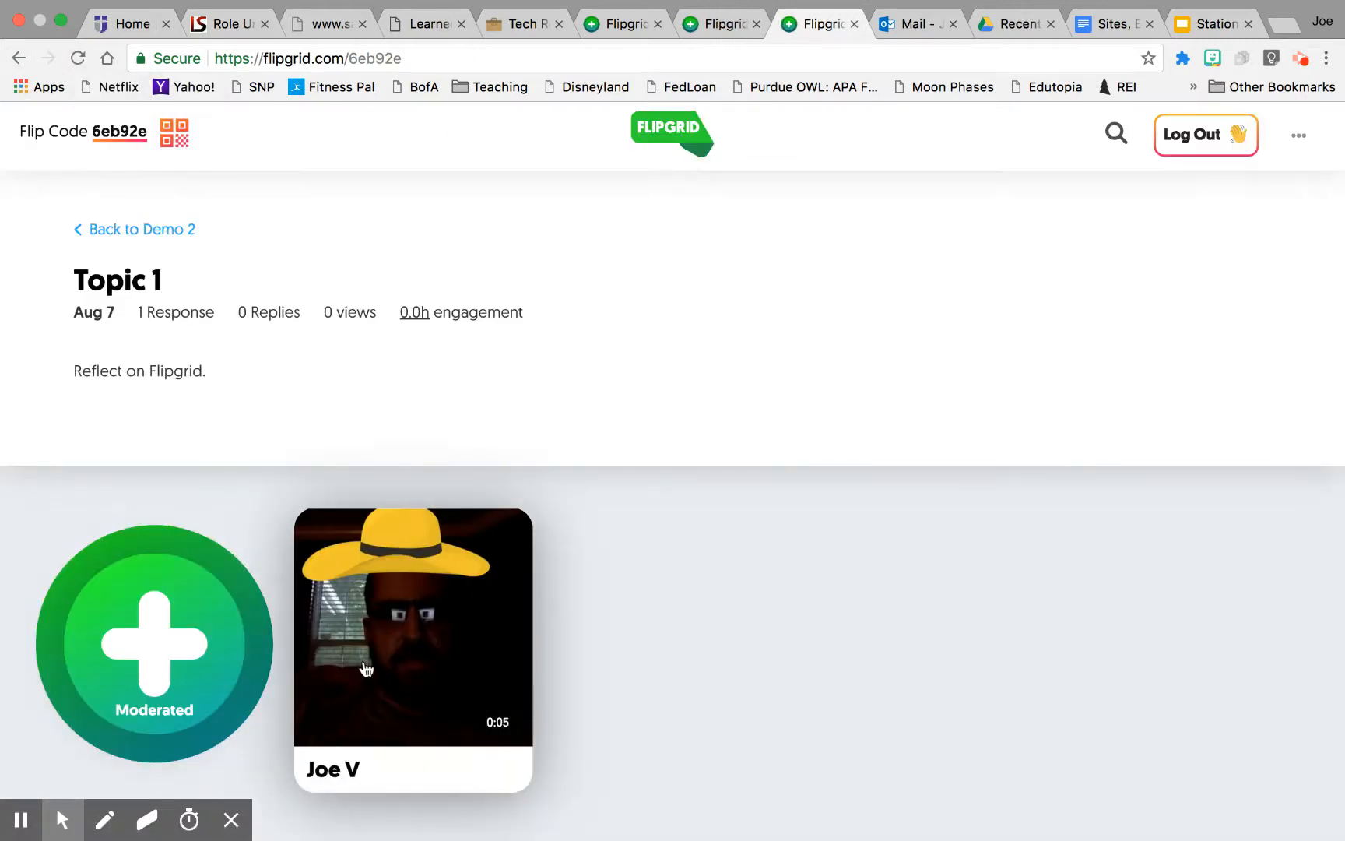
pyautogui.scroll(-3, 782, 653)
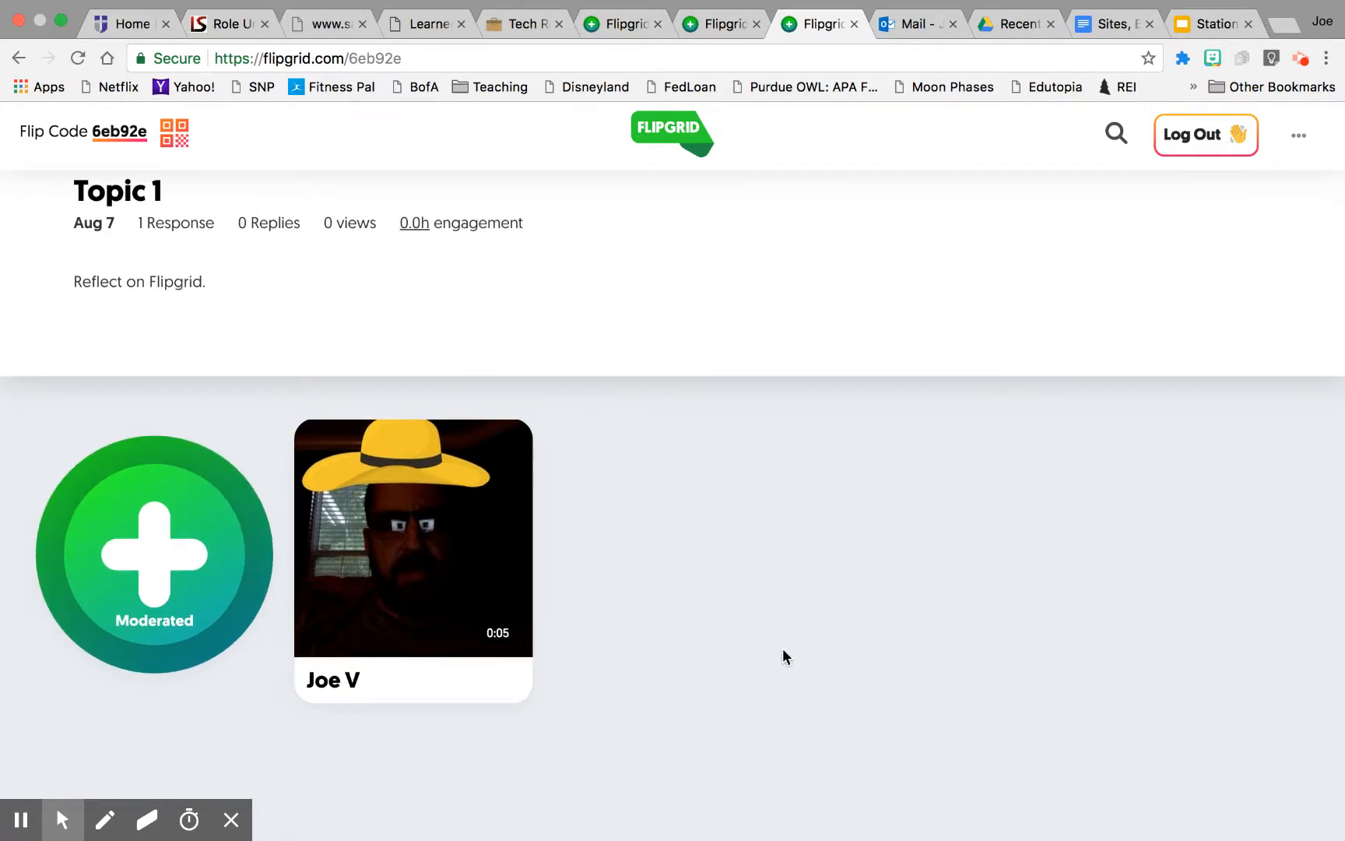
pyautogui.scroll(3, 782, 650)
pyautogui.click(721, 48)
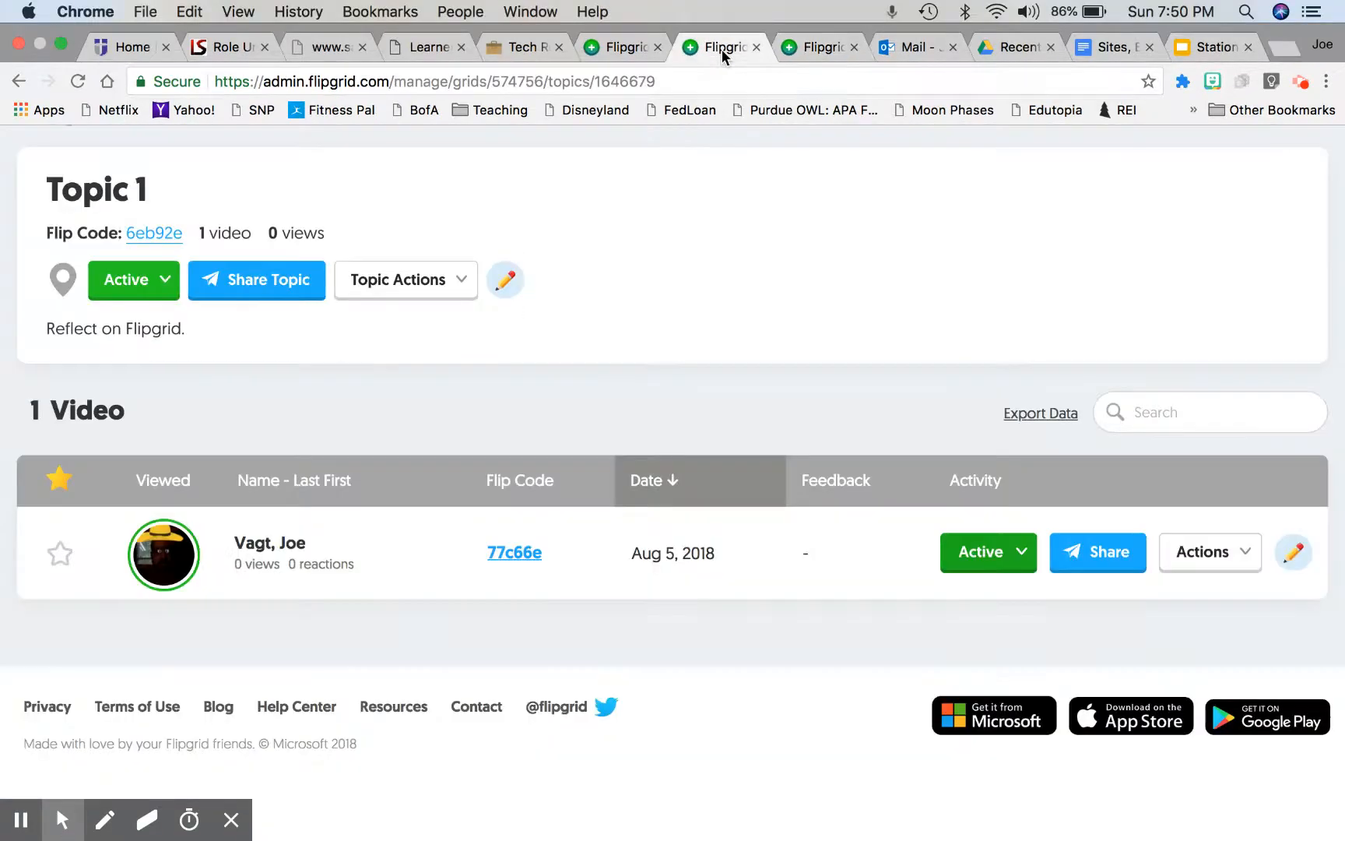
pyautogui.scroll(2, 674, 329)
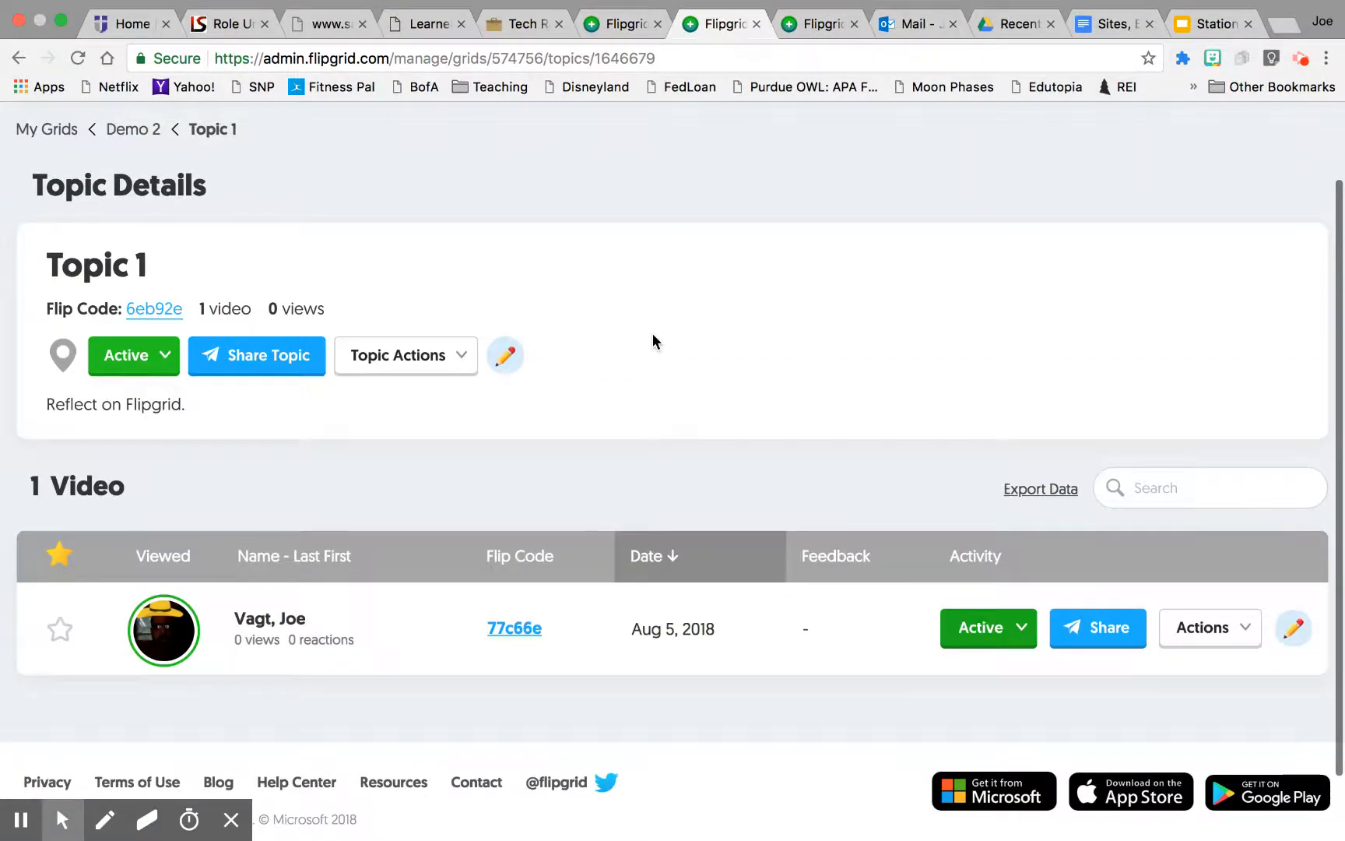
pyautogui.scroll(2, 652, 334)
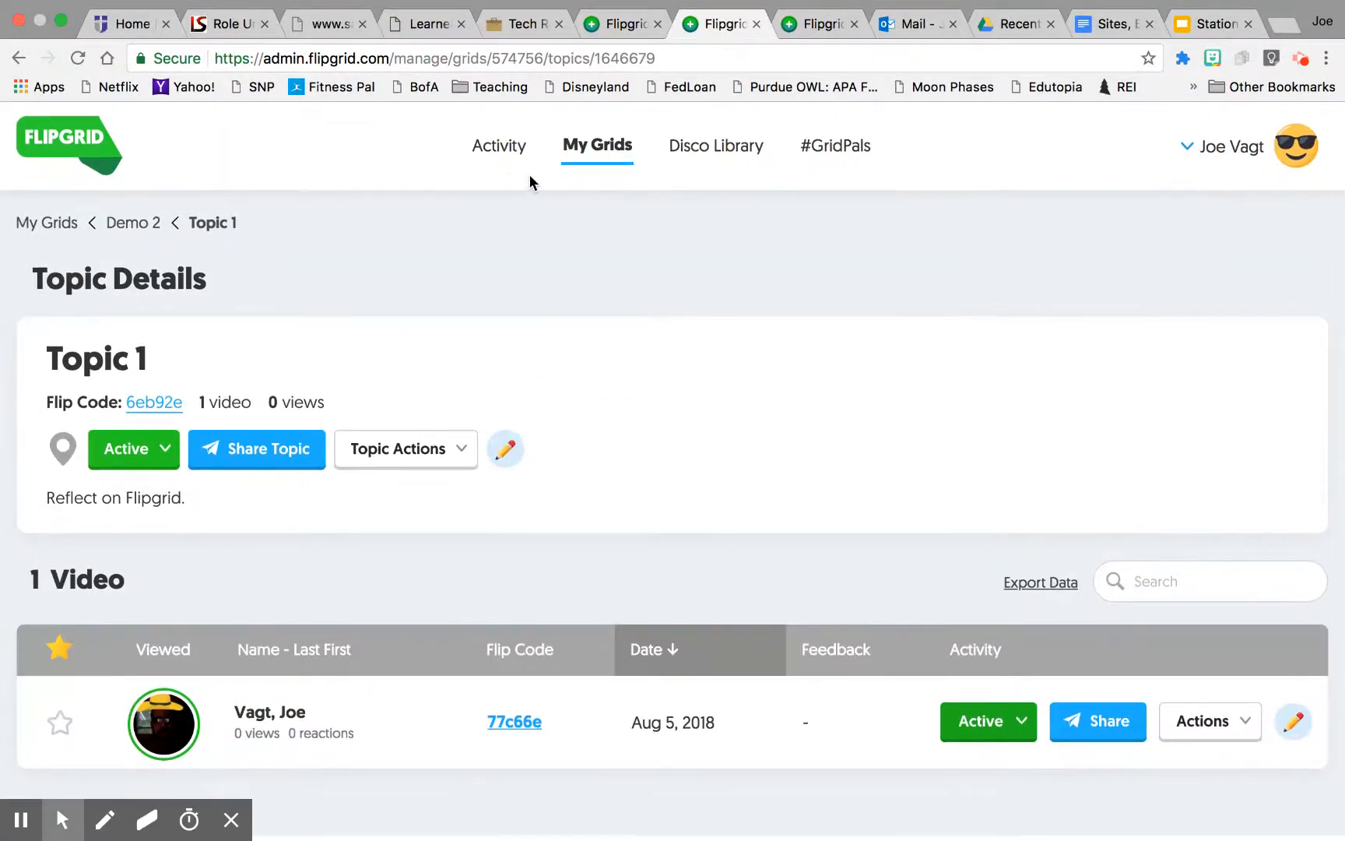
# Step: Open the Activity dashboard and filter the Grid Activity chart to the Demo grid
pyautogui.click(492, 156)
pyautogui.scroll(-5, 664, 413)
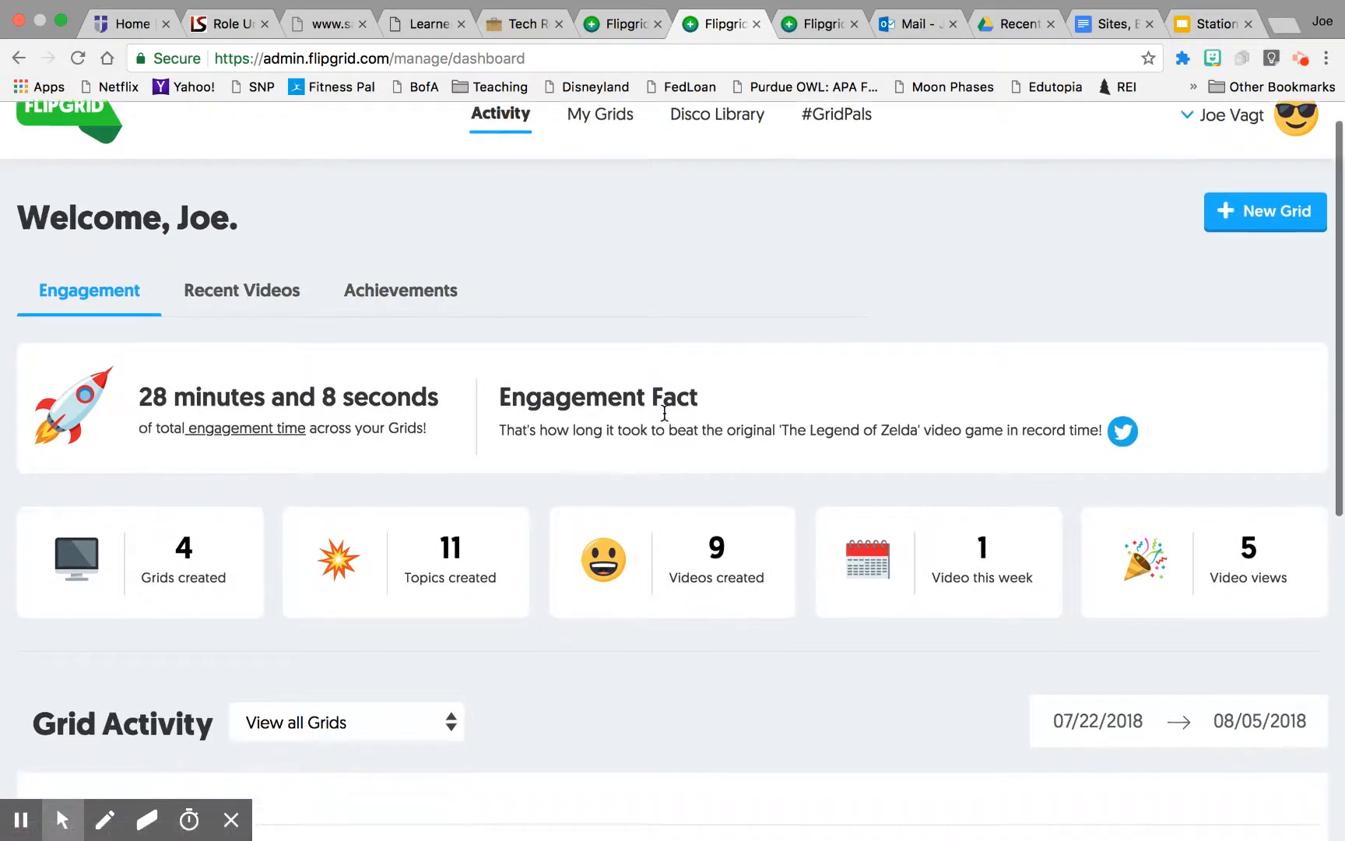
pyautogui.scroll(1, 664, 421)
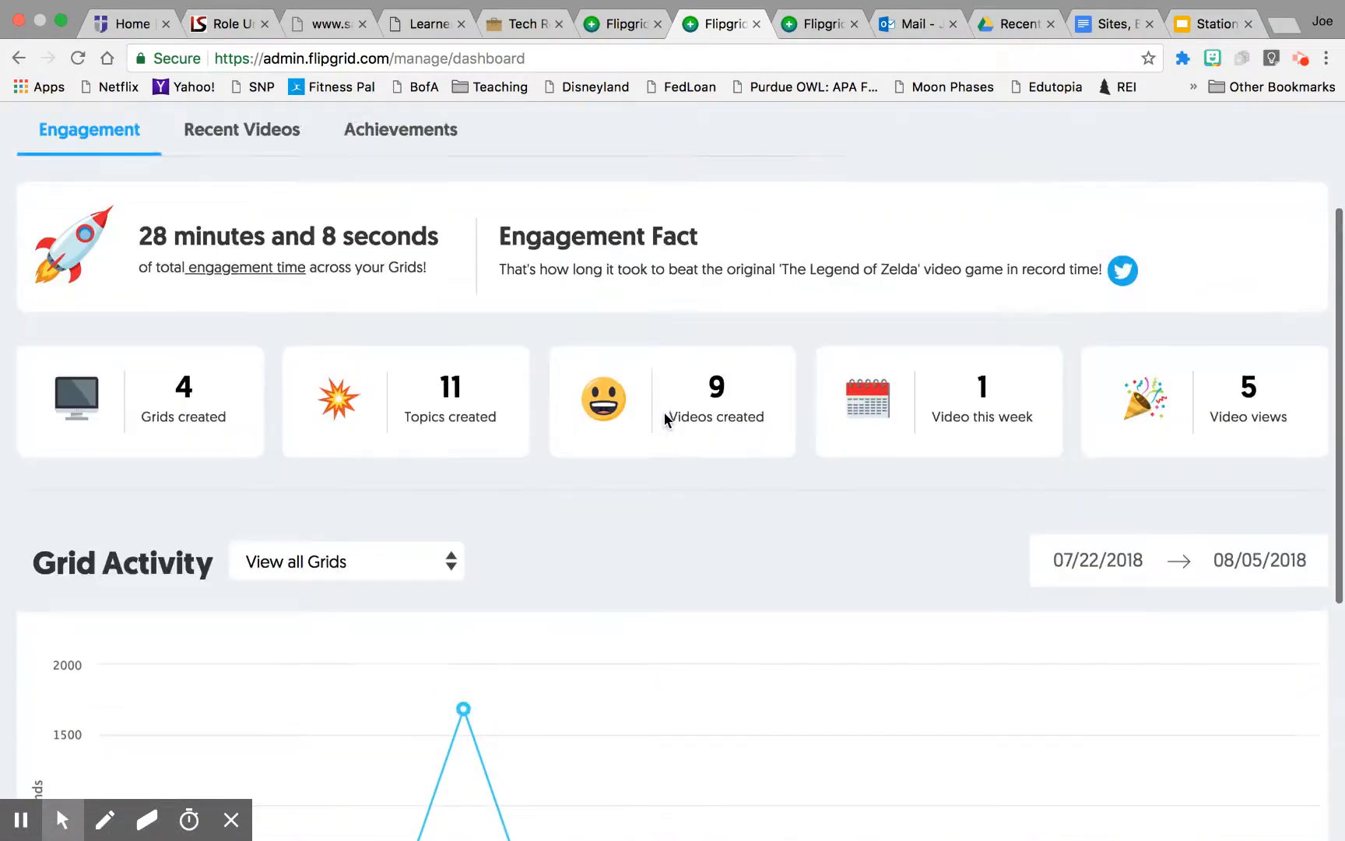
pyautogui.scroll(-2, 664, 420)
pyautogui.scroll(2, 664, 420)
pyautogui.scroll(3, 664, 416)
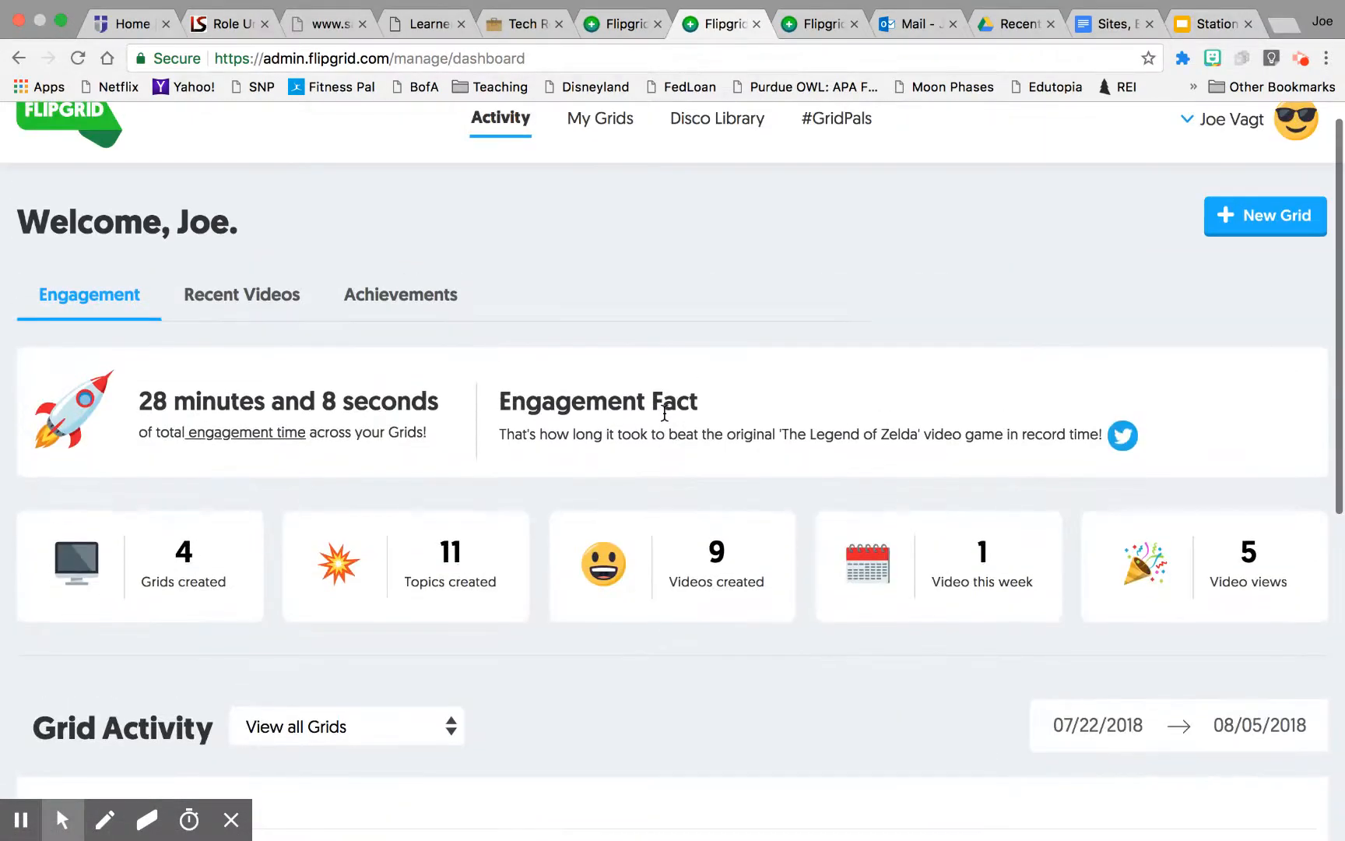
pyautogui.scroll(-7, 665, 413)
pyautogui.scroll(-1, 664, 408)
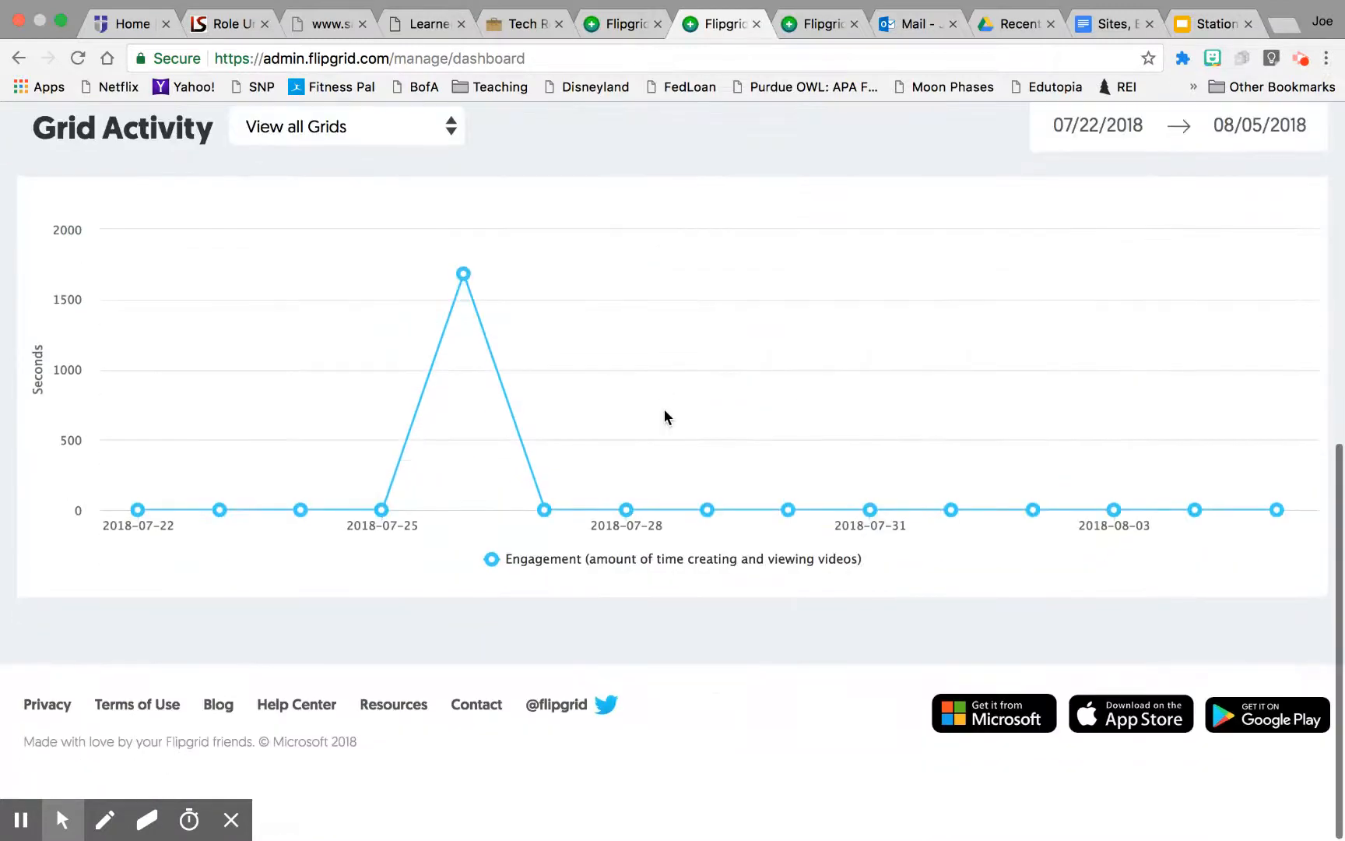
pyautogui.click(427, 129)
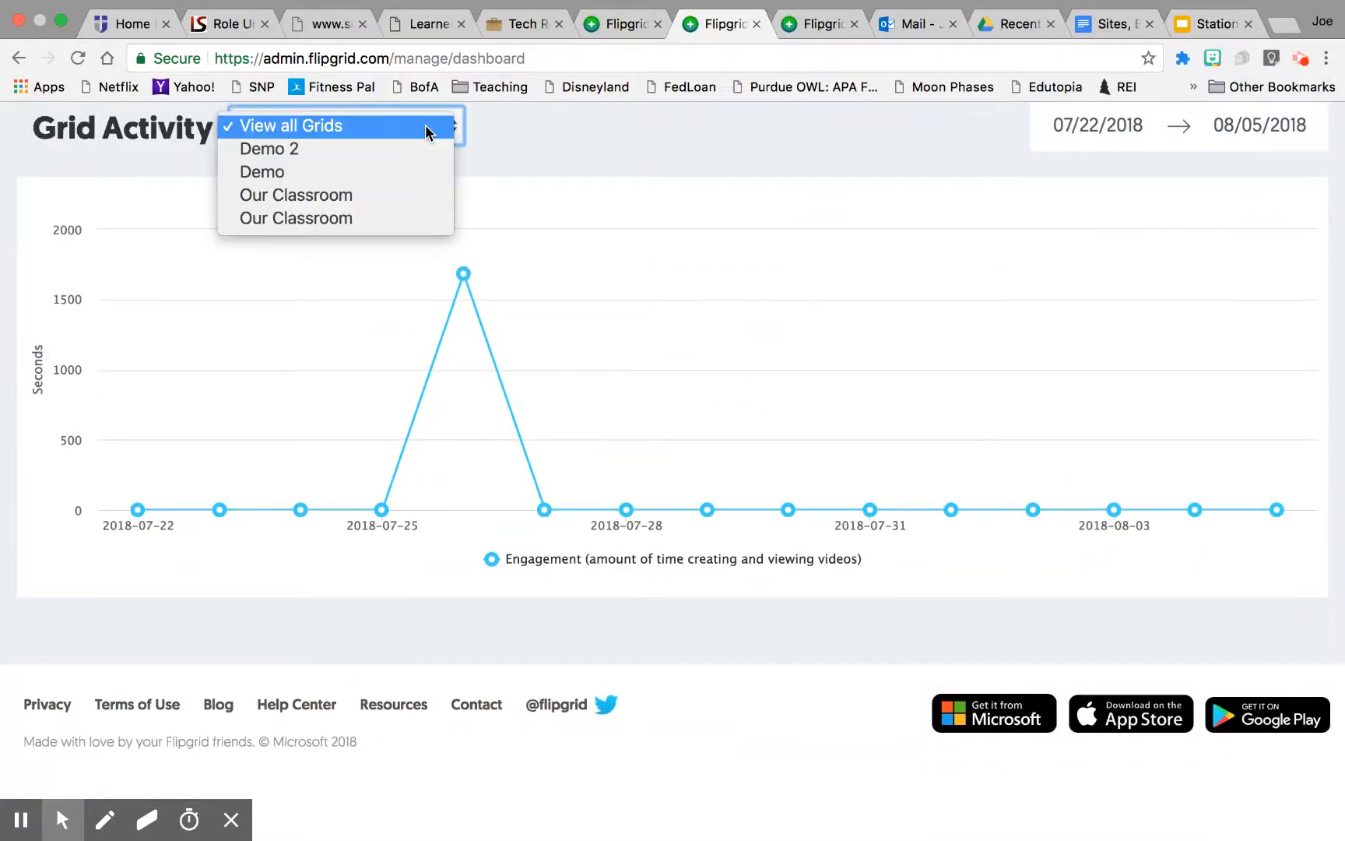
pyautogui.click(388, 171)
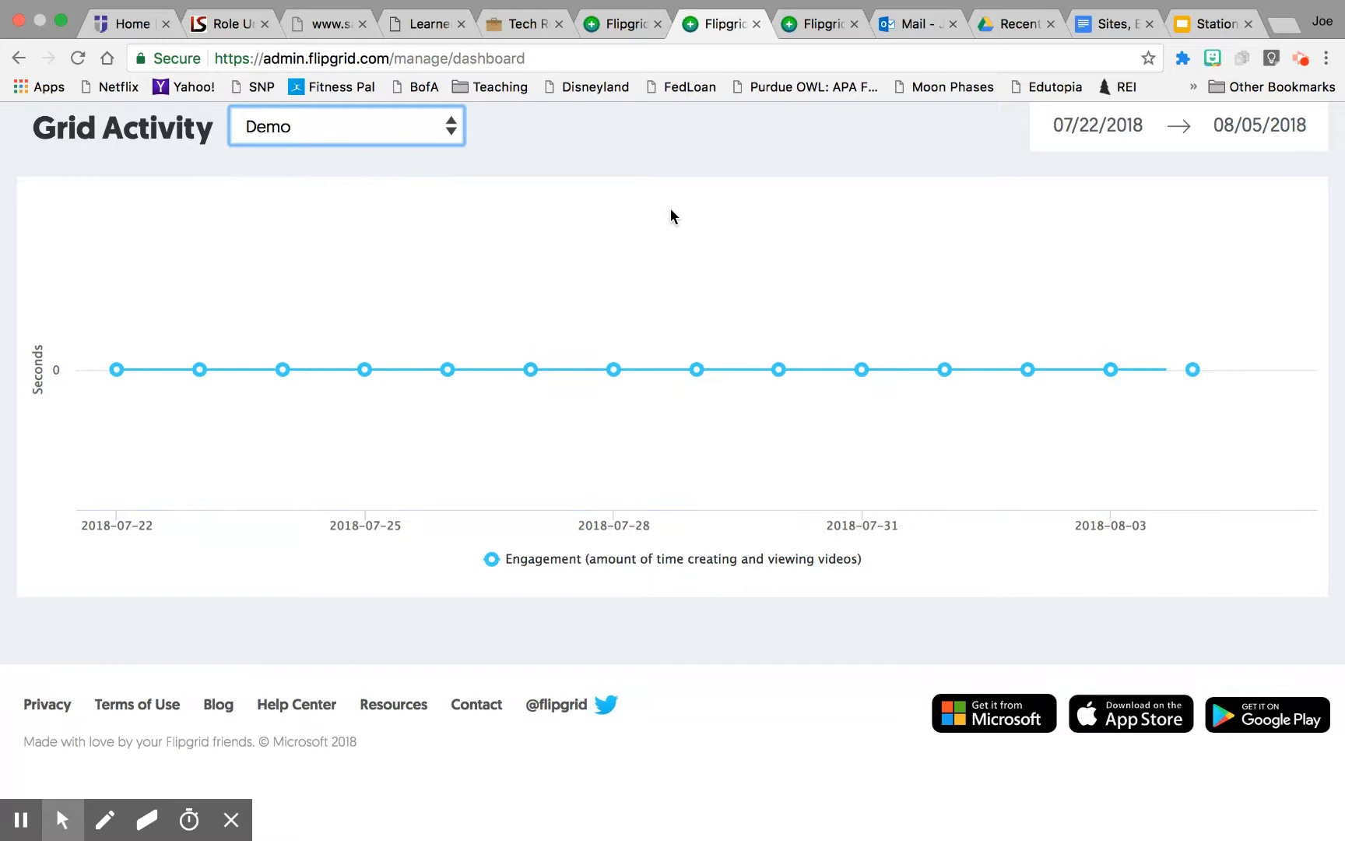
# Step: Browse the dashboard's Recent Videos list, then open the Achievements section
pyautogui.scroll(5, 670, 208)
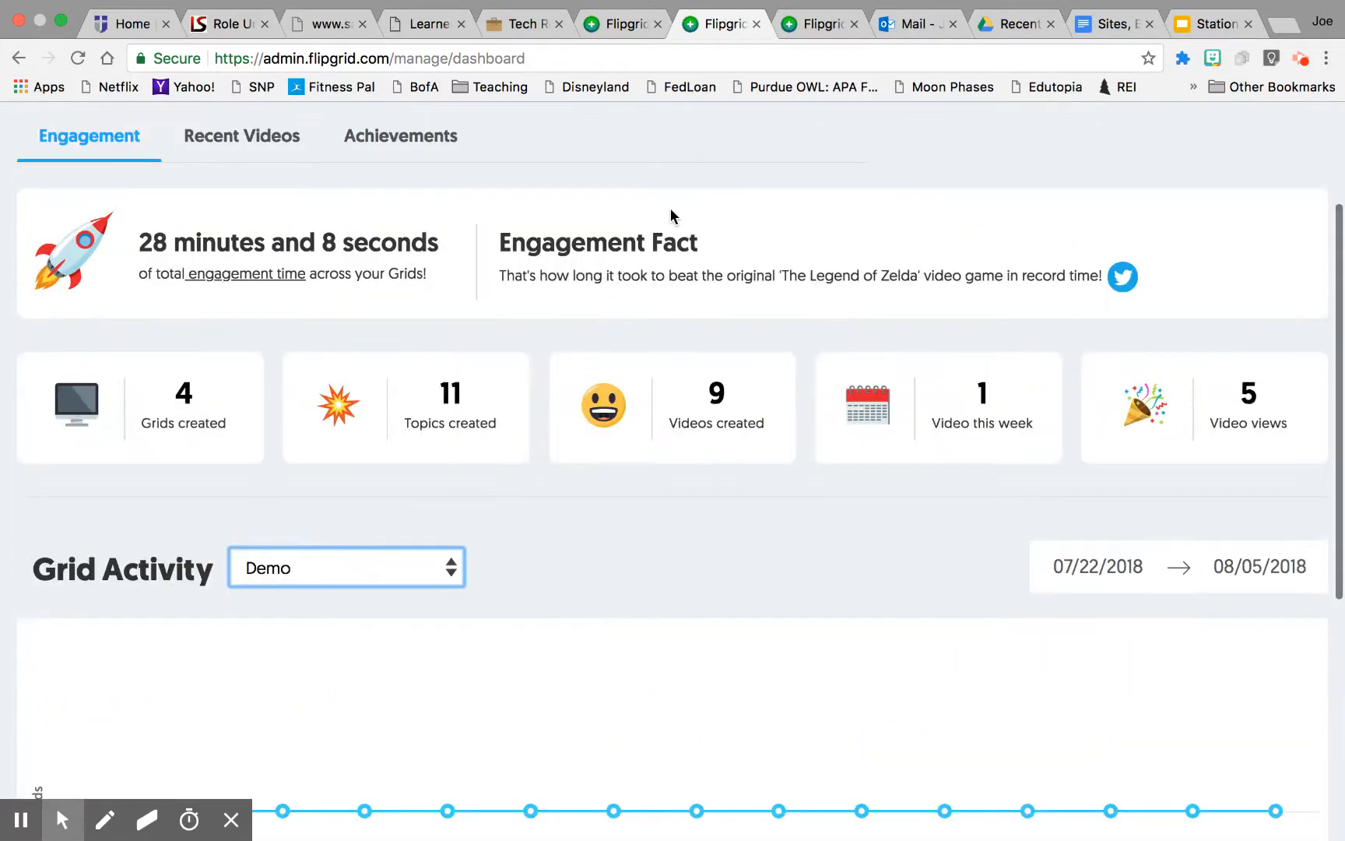
pyautogui.click(269, 139)
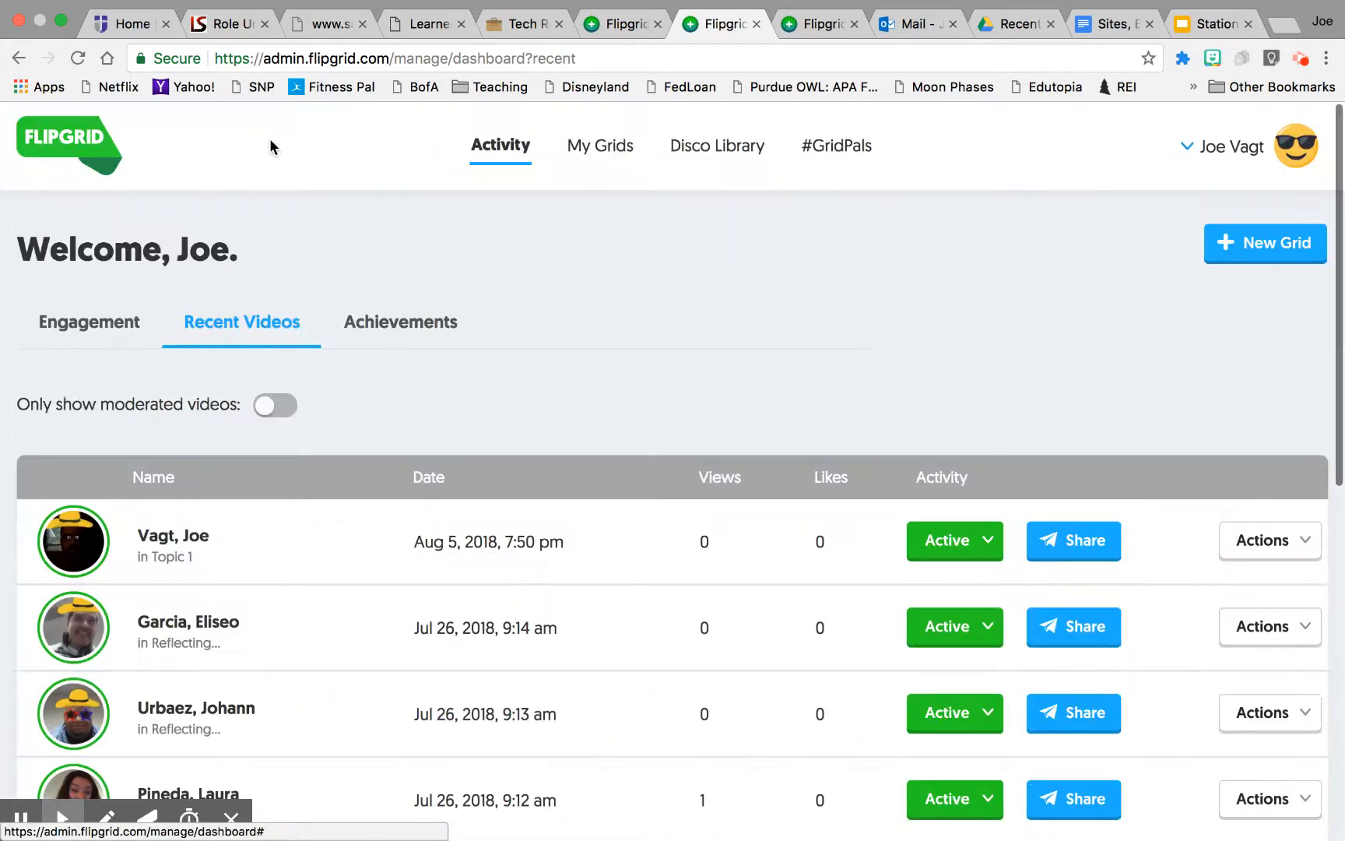
pyautogui.scroll(-5, 492, 315)
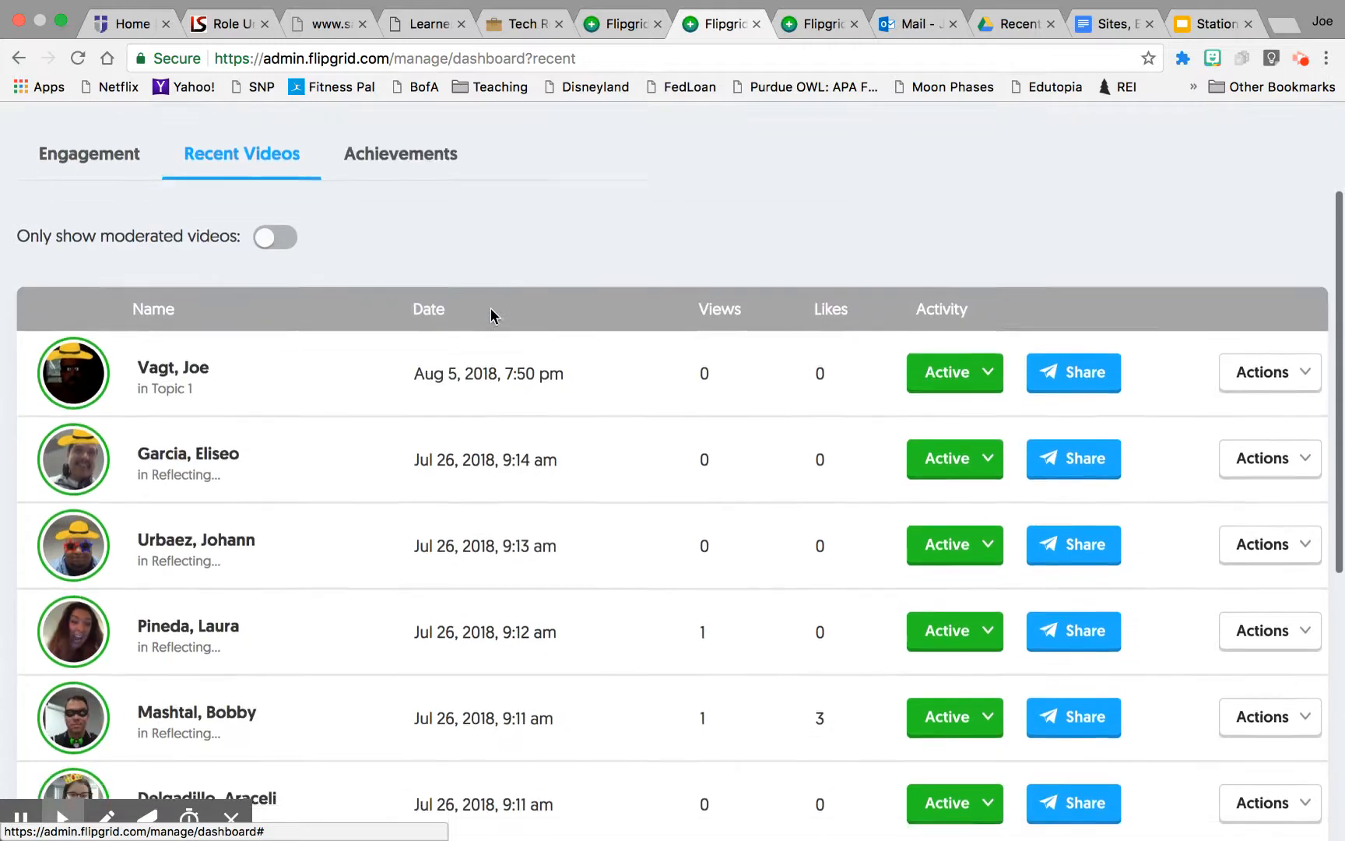
pyautogui.scroll(-4, 490, 314)
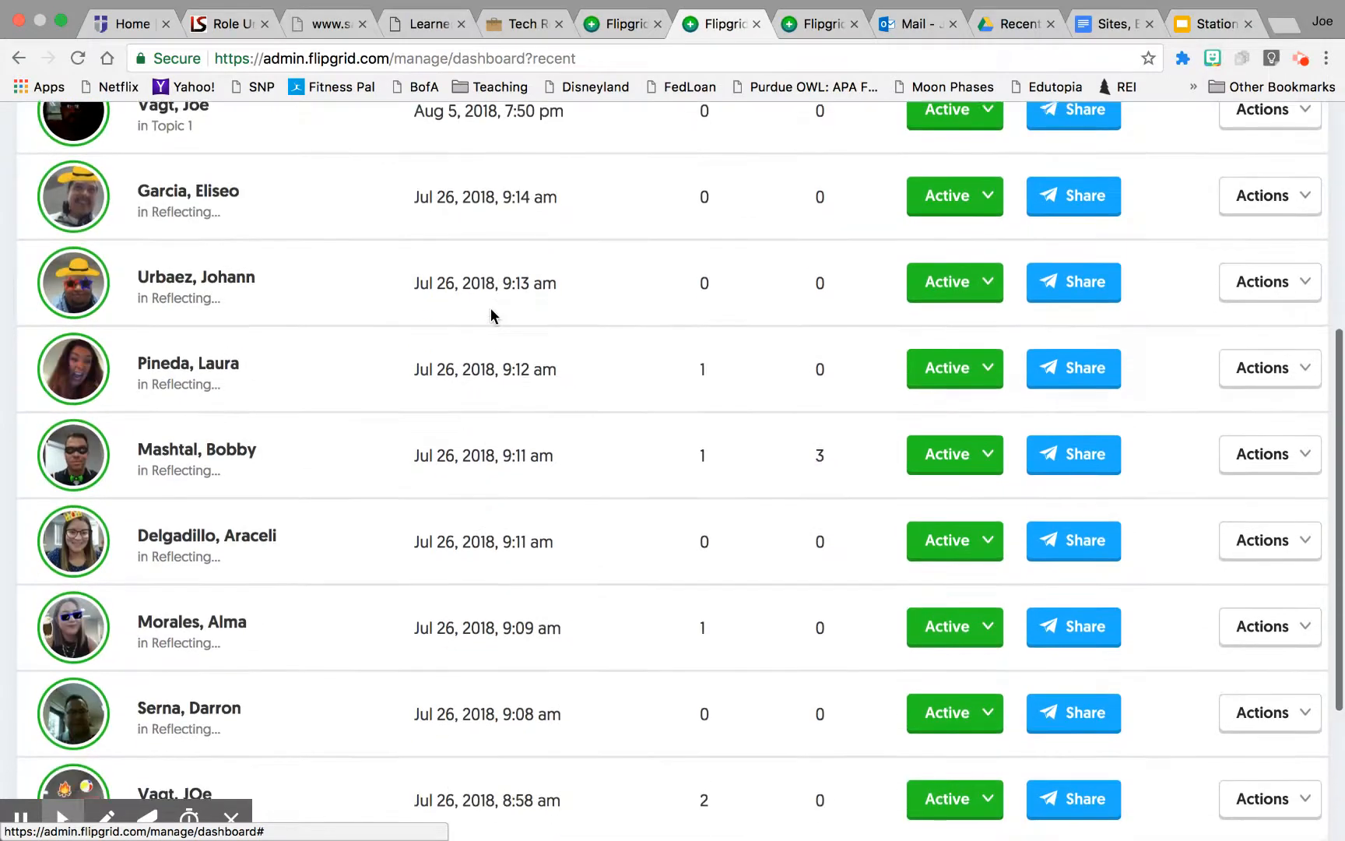
pyautogui.scroll(2, 490, 315)
pyautogui.scroll(5, 492, 312)
pyautogui.scroll(-5, 491, 310)
pyautogui.scroll(-1, 491, 316)
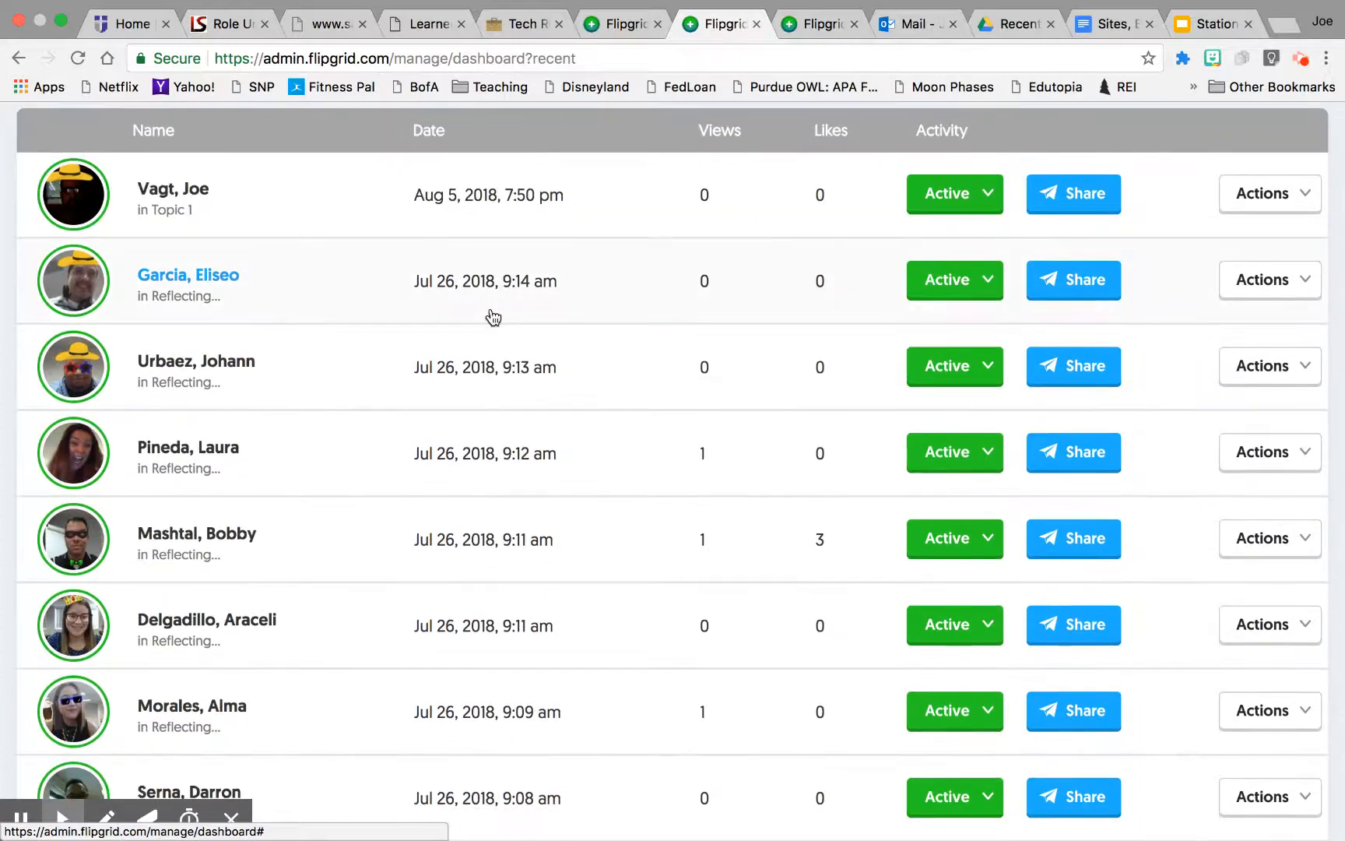
pyautogui.scroll(5, 492, 315)
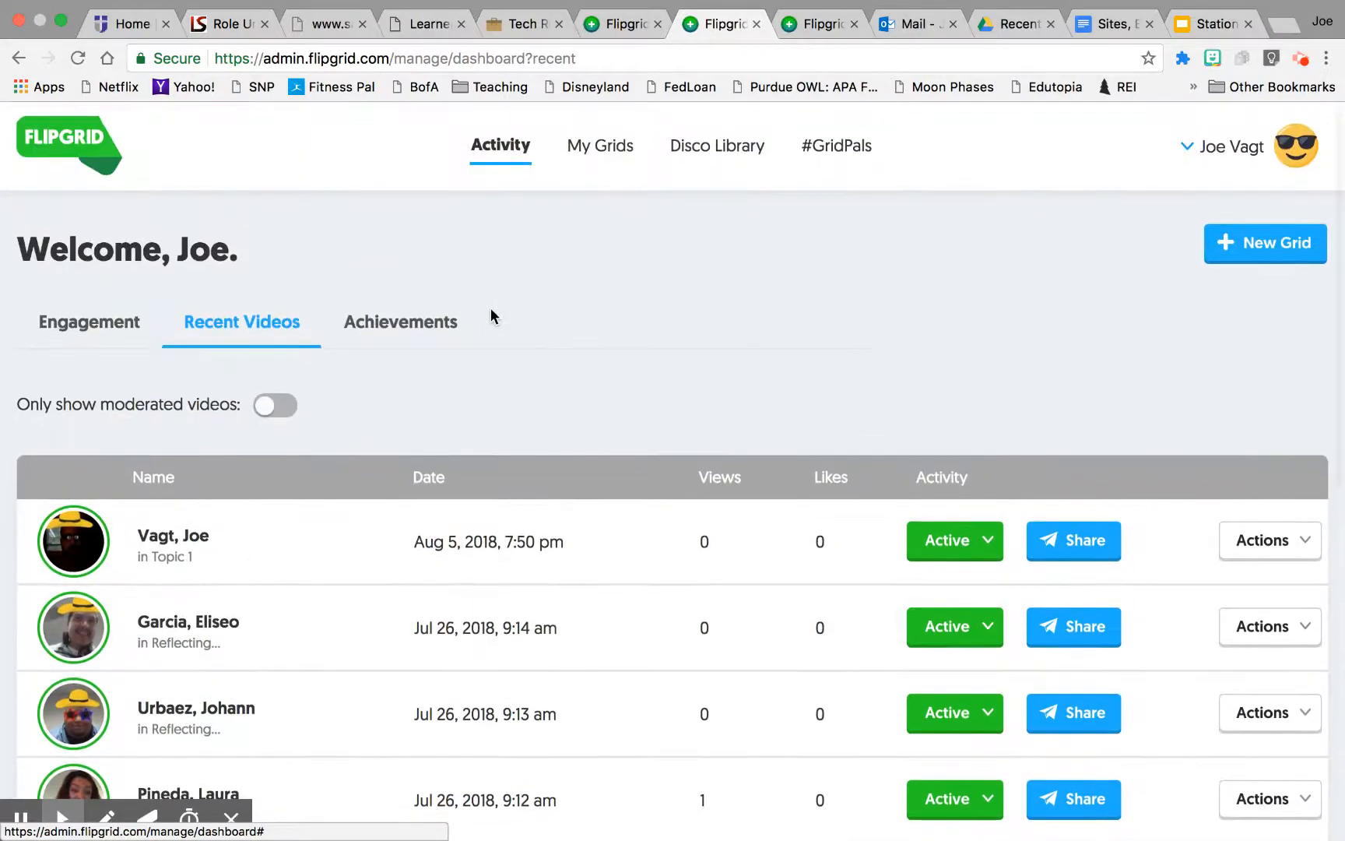
pyautogui.click(429, 330)
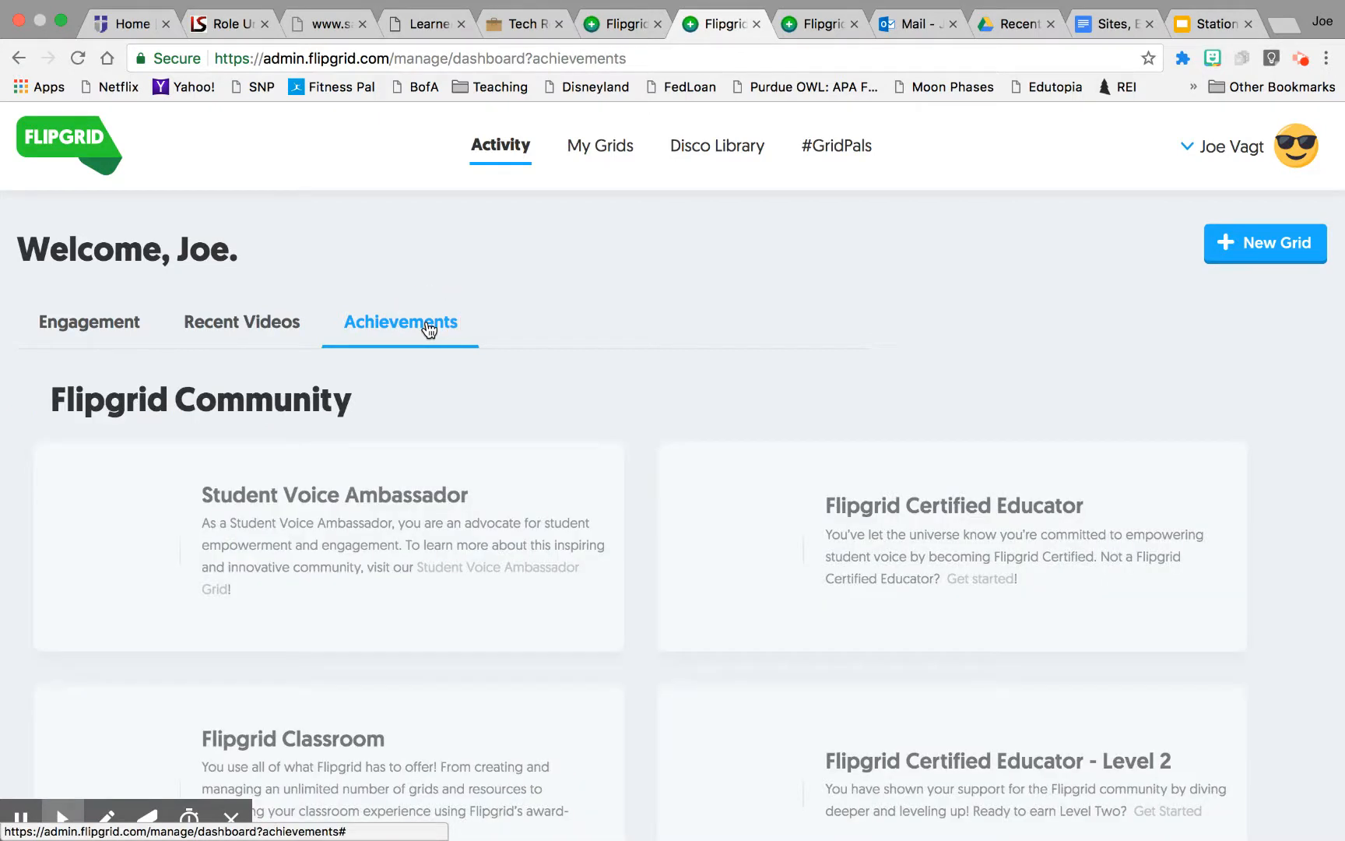
# Step: Browse the Flipgrid Community and Grid Creation achievement badges on the dashboard
pyautogui.scroll(-3, 607, 337)
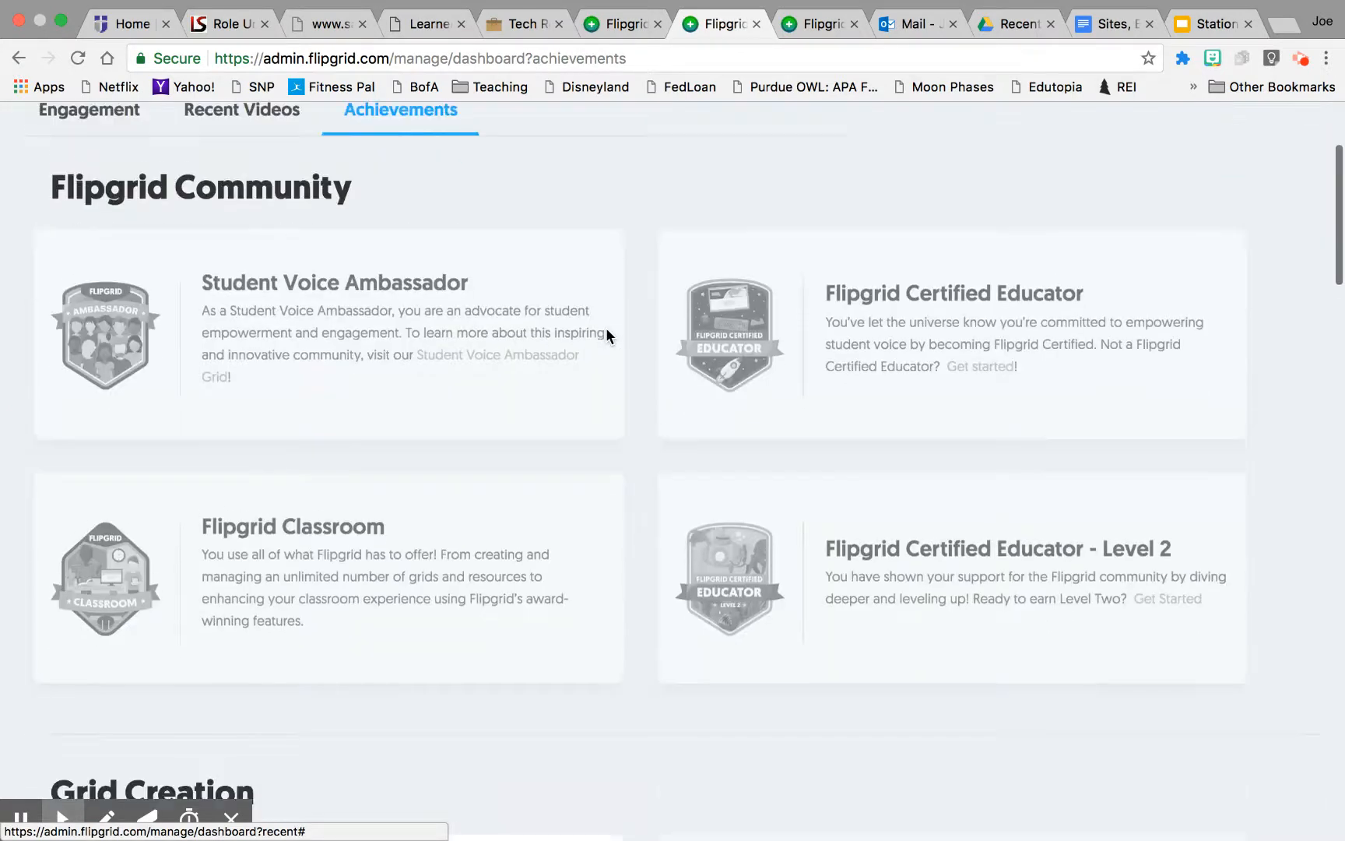
pyautogui.scroll(-4, 607, 334)
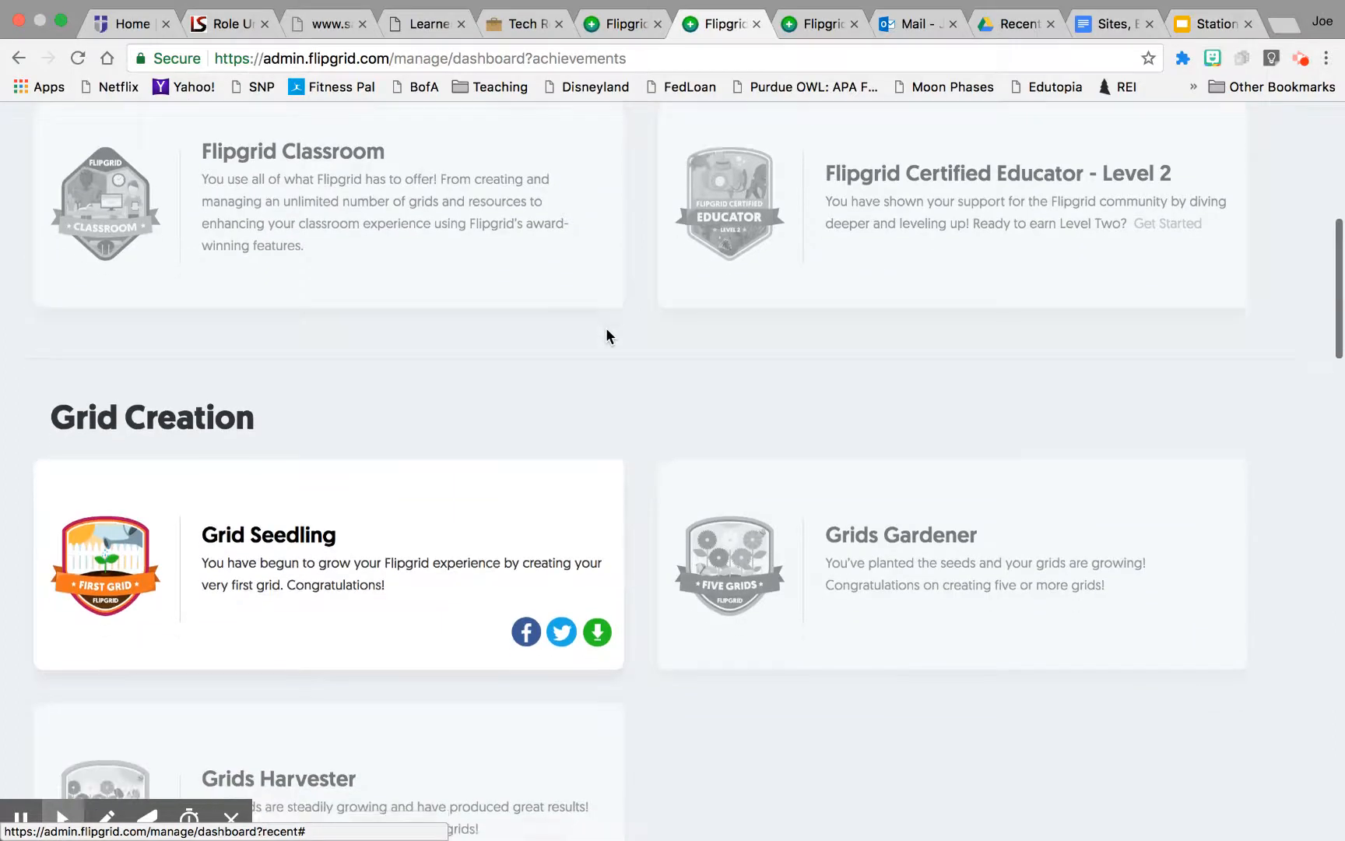
pyautogui.scroll(-4, 607, 333)
pyautogui.scroll(10, 607, 333)
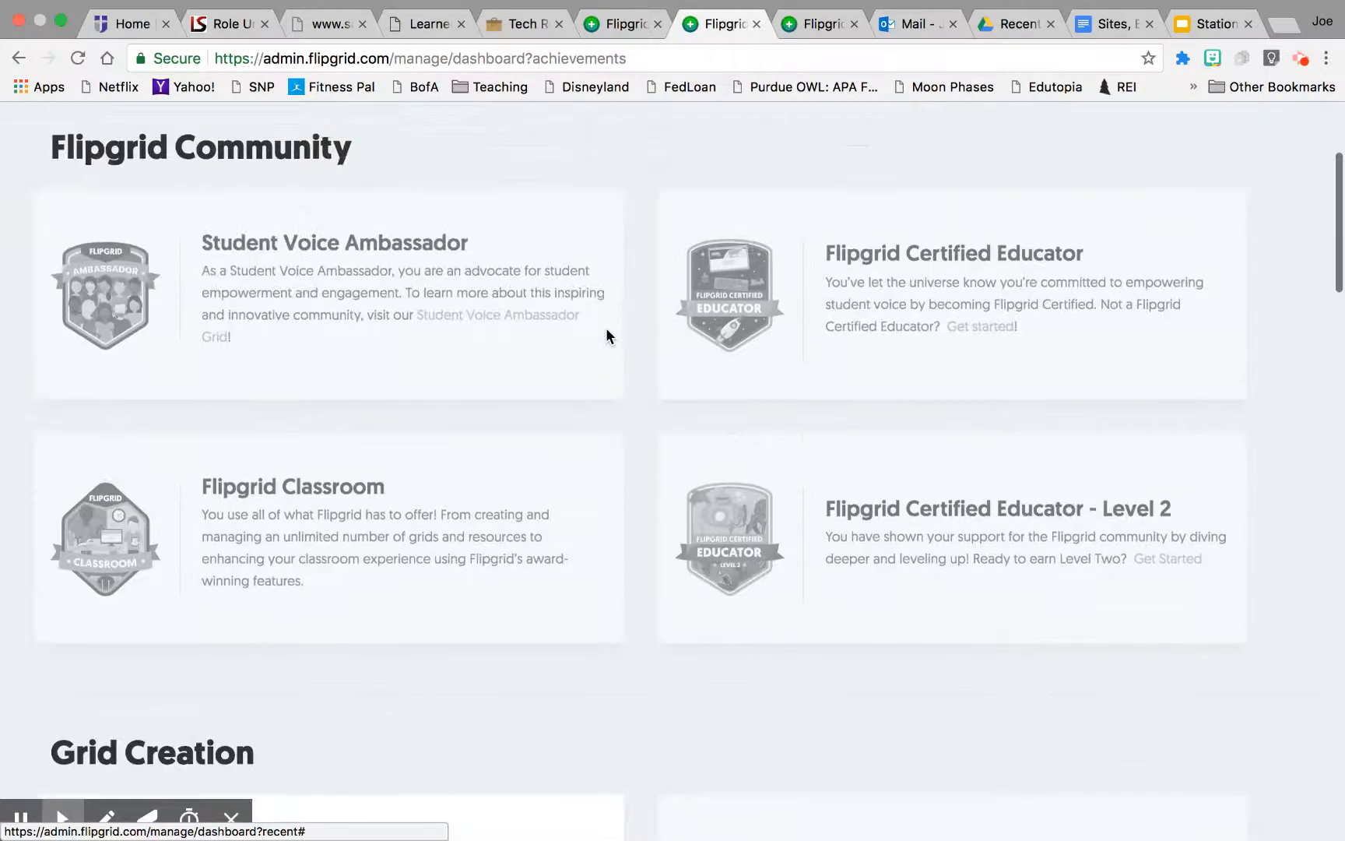
pyautogui.scroll(2, 606, 333)
# Step: Open the Disco Library and browse the topics listed in the Topic Discovery Library
pyautogui.click(715, 150)
pyautogui.scroll(-5, 725, 411)
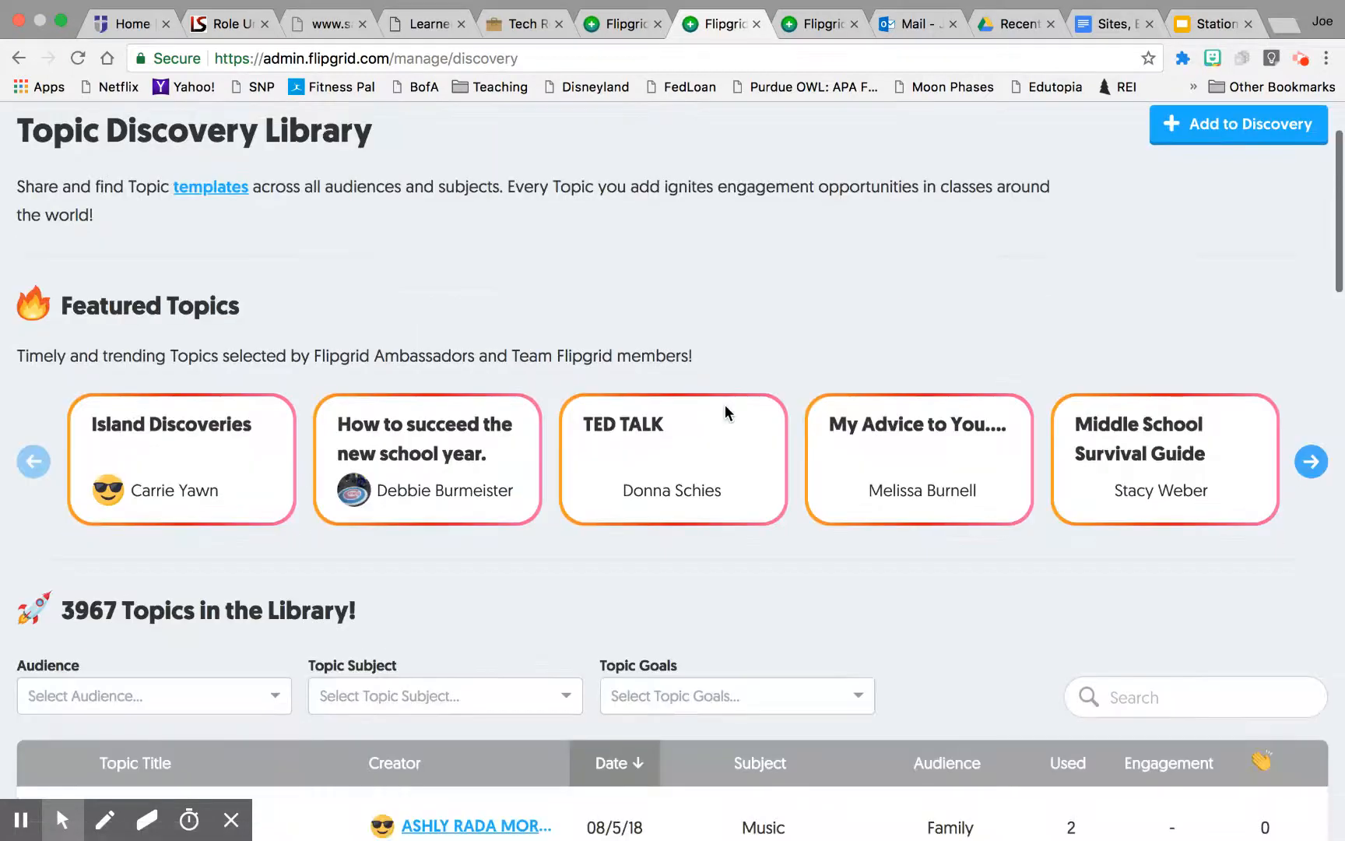
pyautogui.scroll(-5, 726, 403)
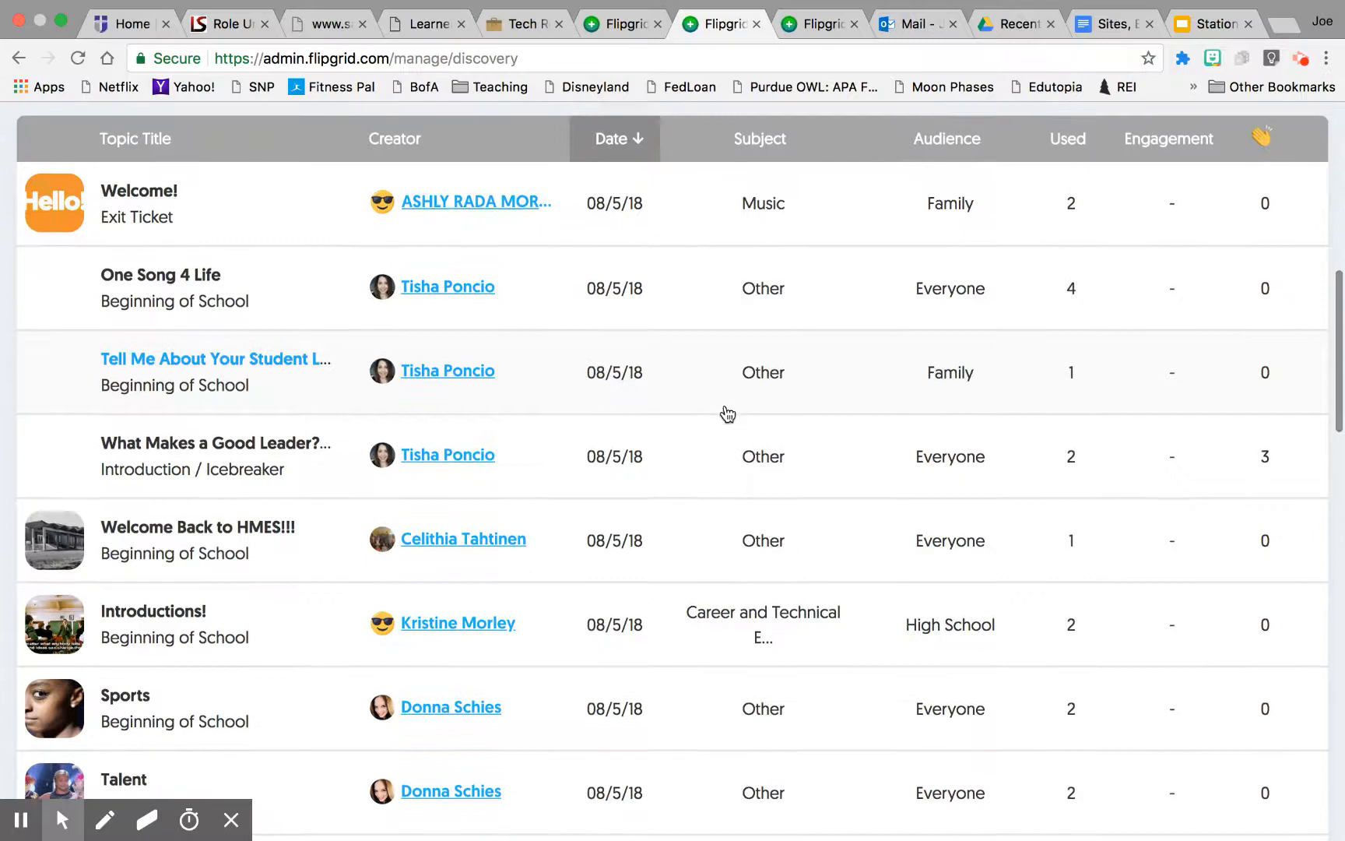
pyautogui.scroll(3, 728, 413)
pyautogui.scroll(1, 728, 413)
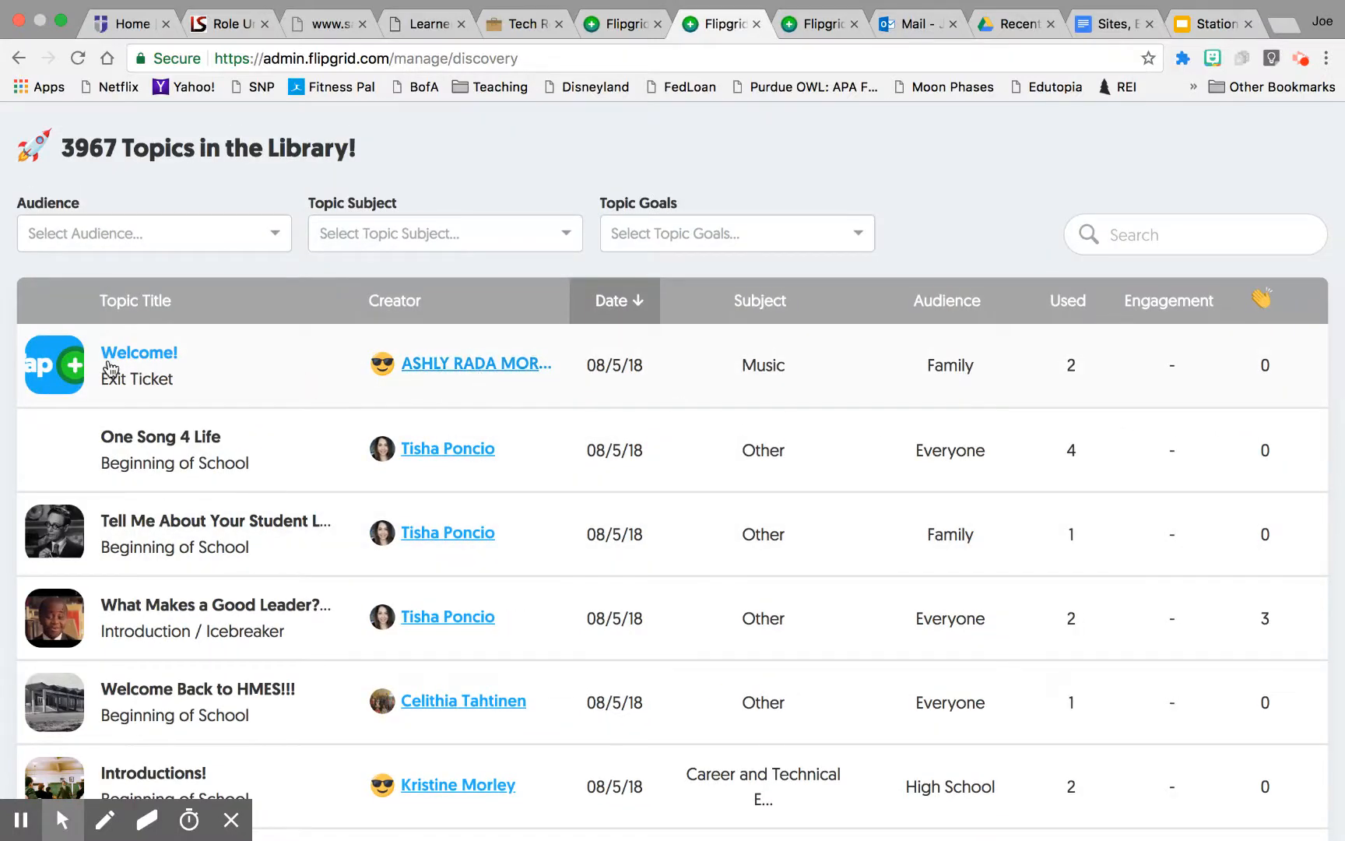
pyautogui.scroll(-1, 210, 519)
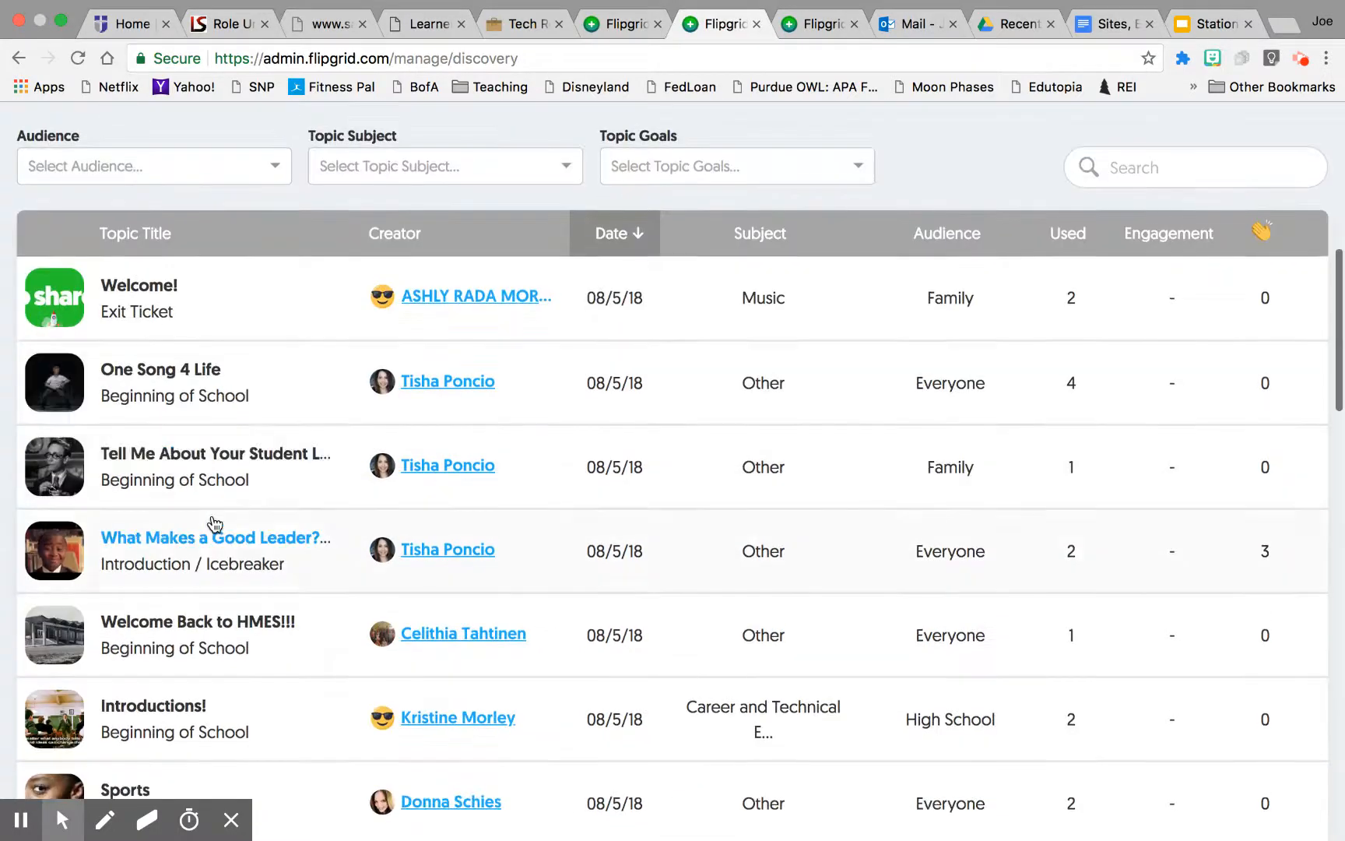
# Step: Add the One Song 4 Life topic from the library to the Demo 2 grid
pyautogui.click(160, 372)
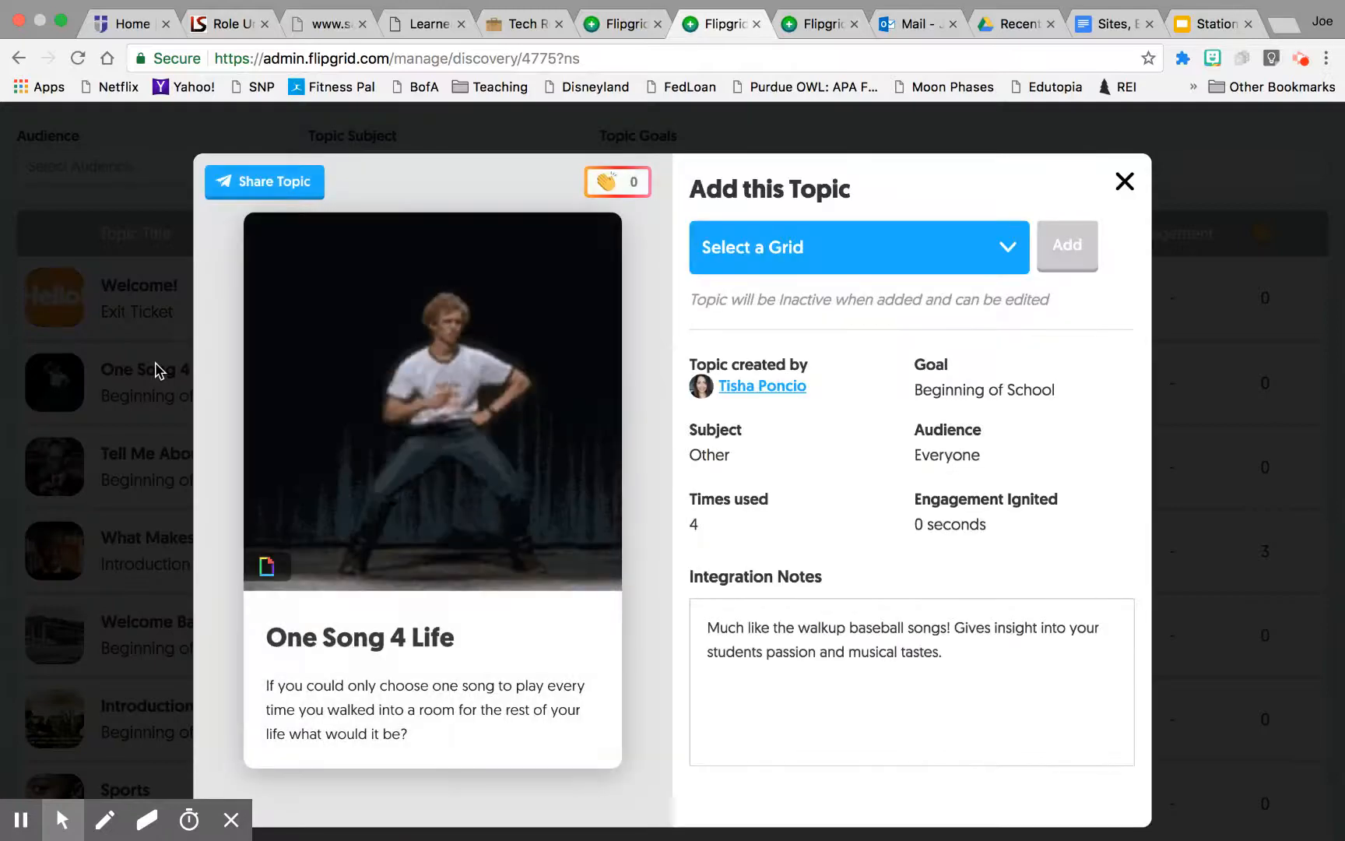
pyautogui.click(1011, 257)
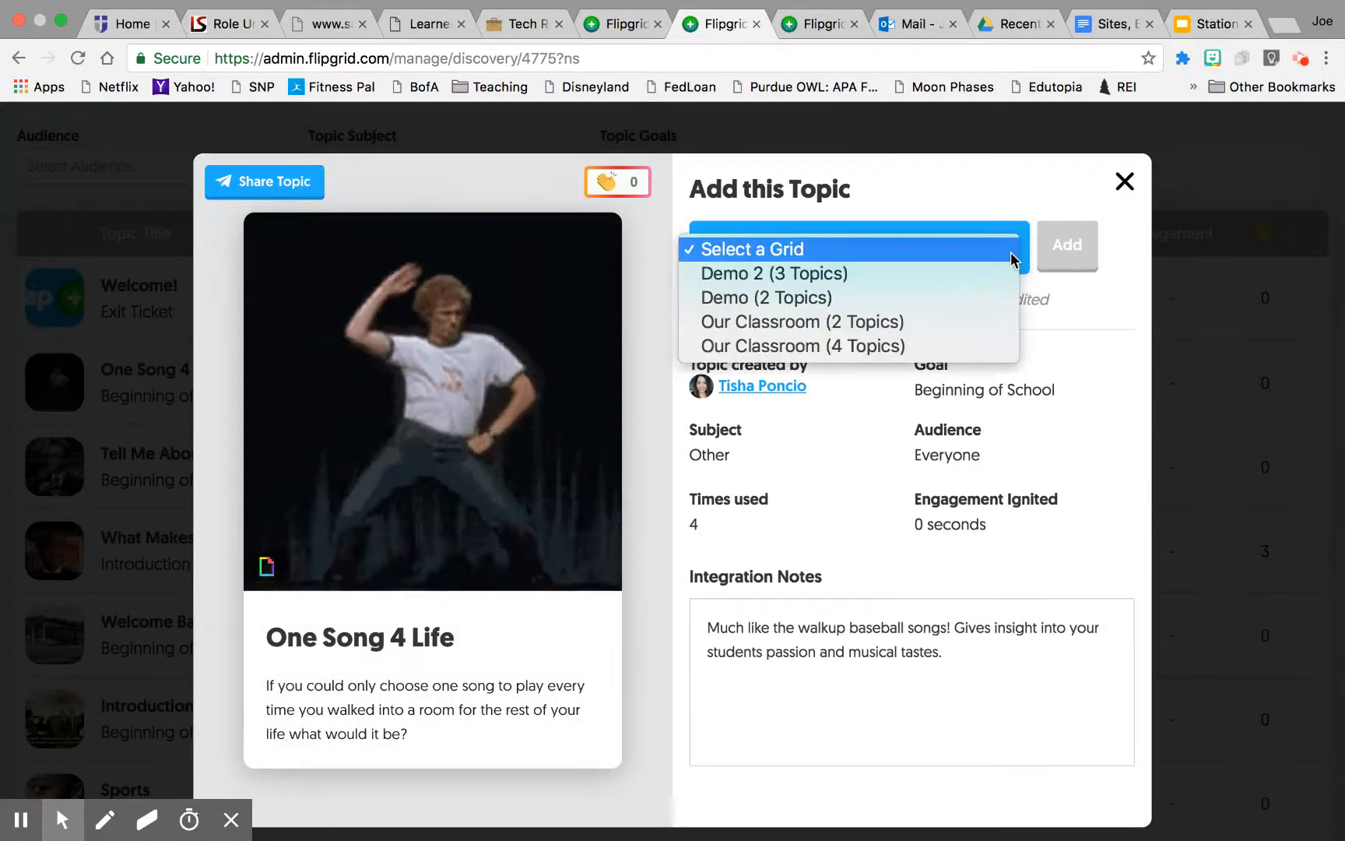
pyautogui.click(831, 274)
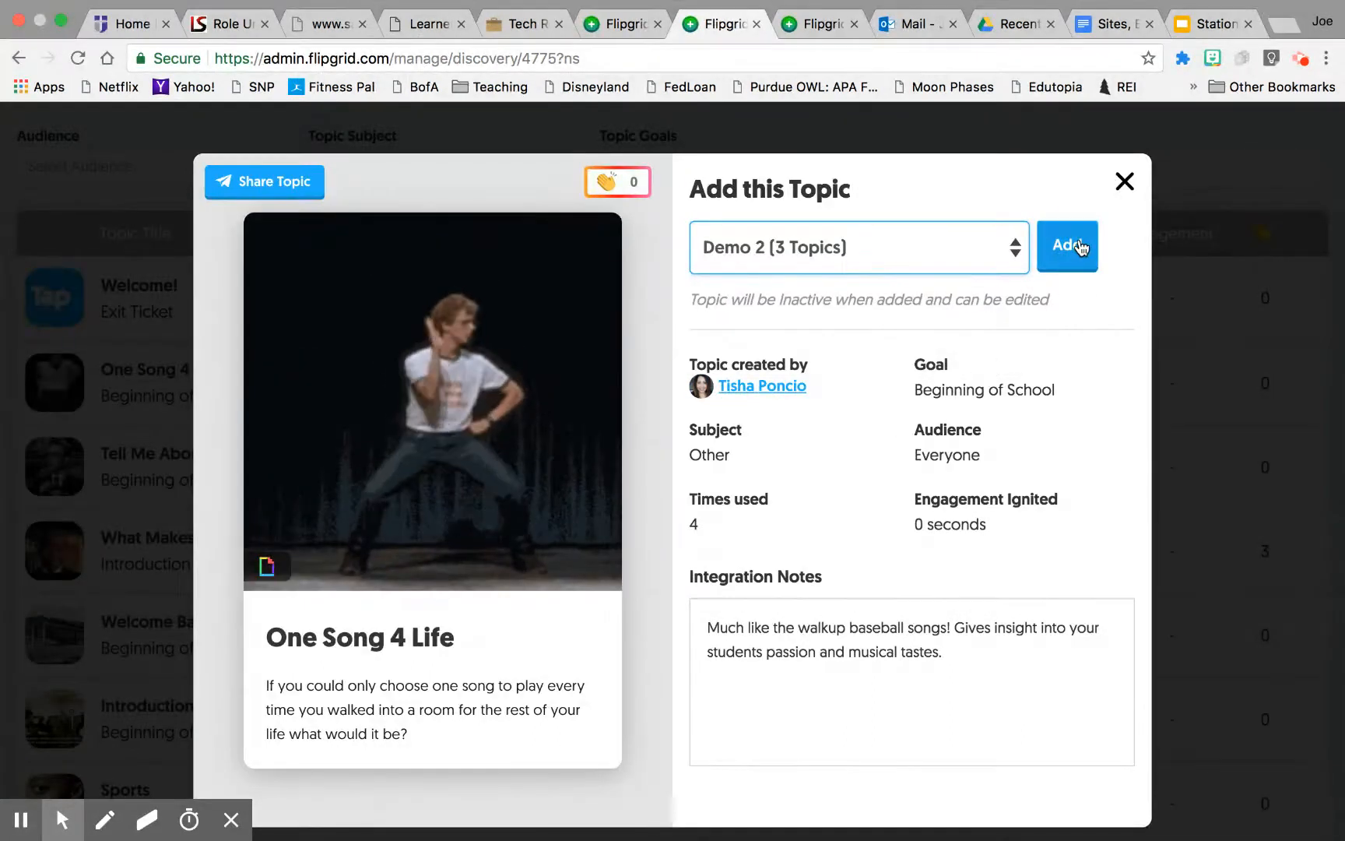
pyautogui.click(1079, 246)
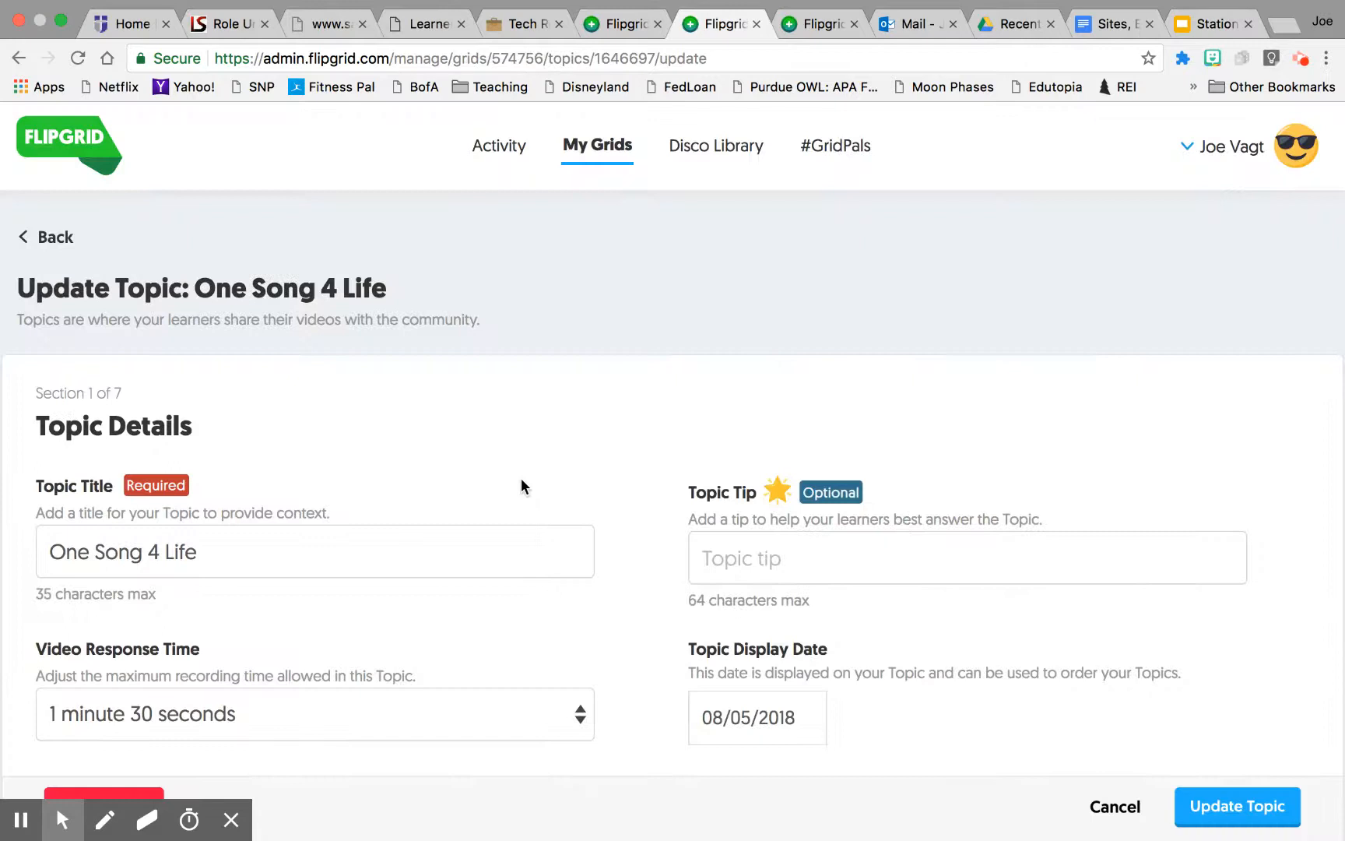
# Step: Review the One Song 4 Life topic settings and save them with Update Topic
pyautogui.scroll(-8, 521, 478)
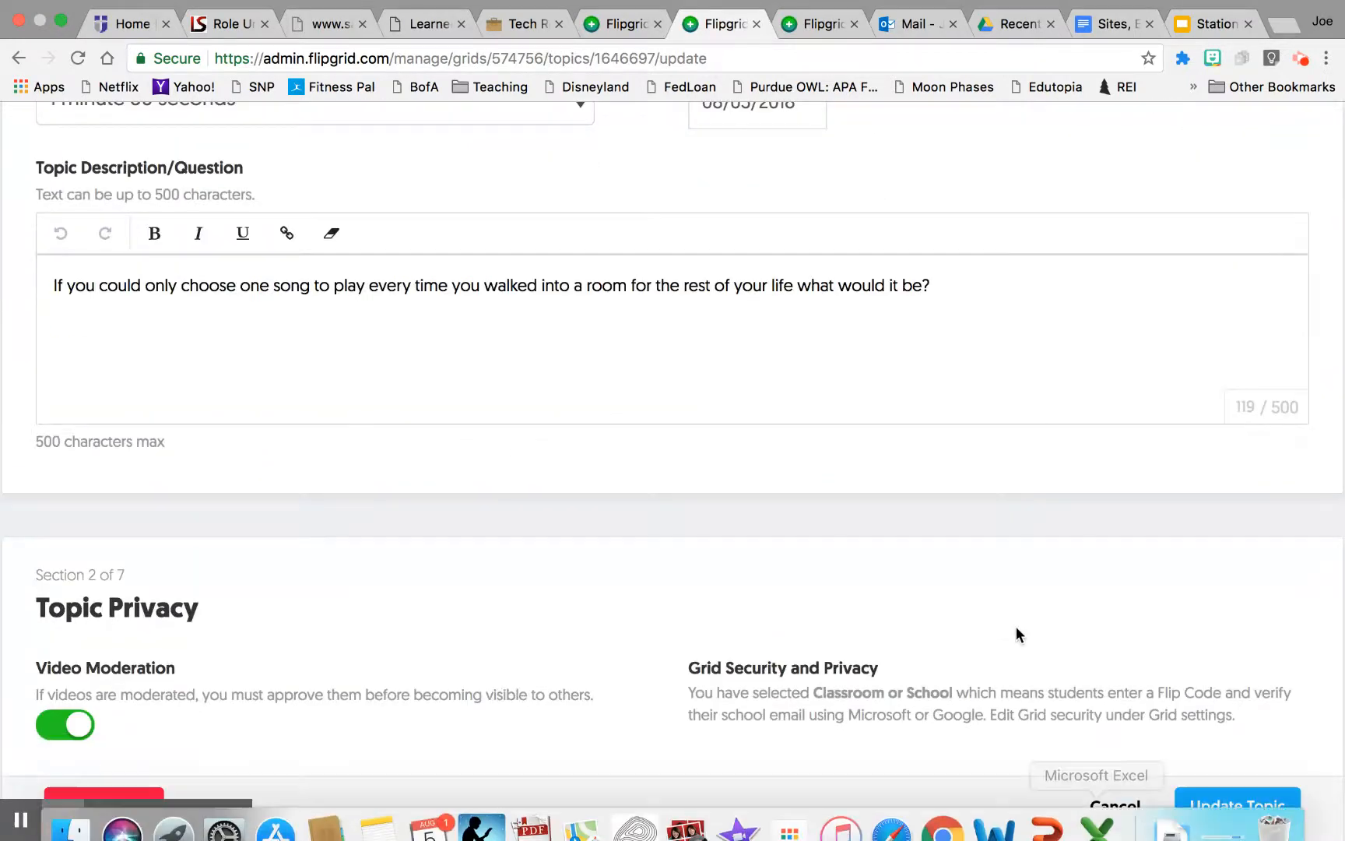
pyautogui.scroll(-5, 1015, 627)
pyautogui.scroll(-13, 460, 467)
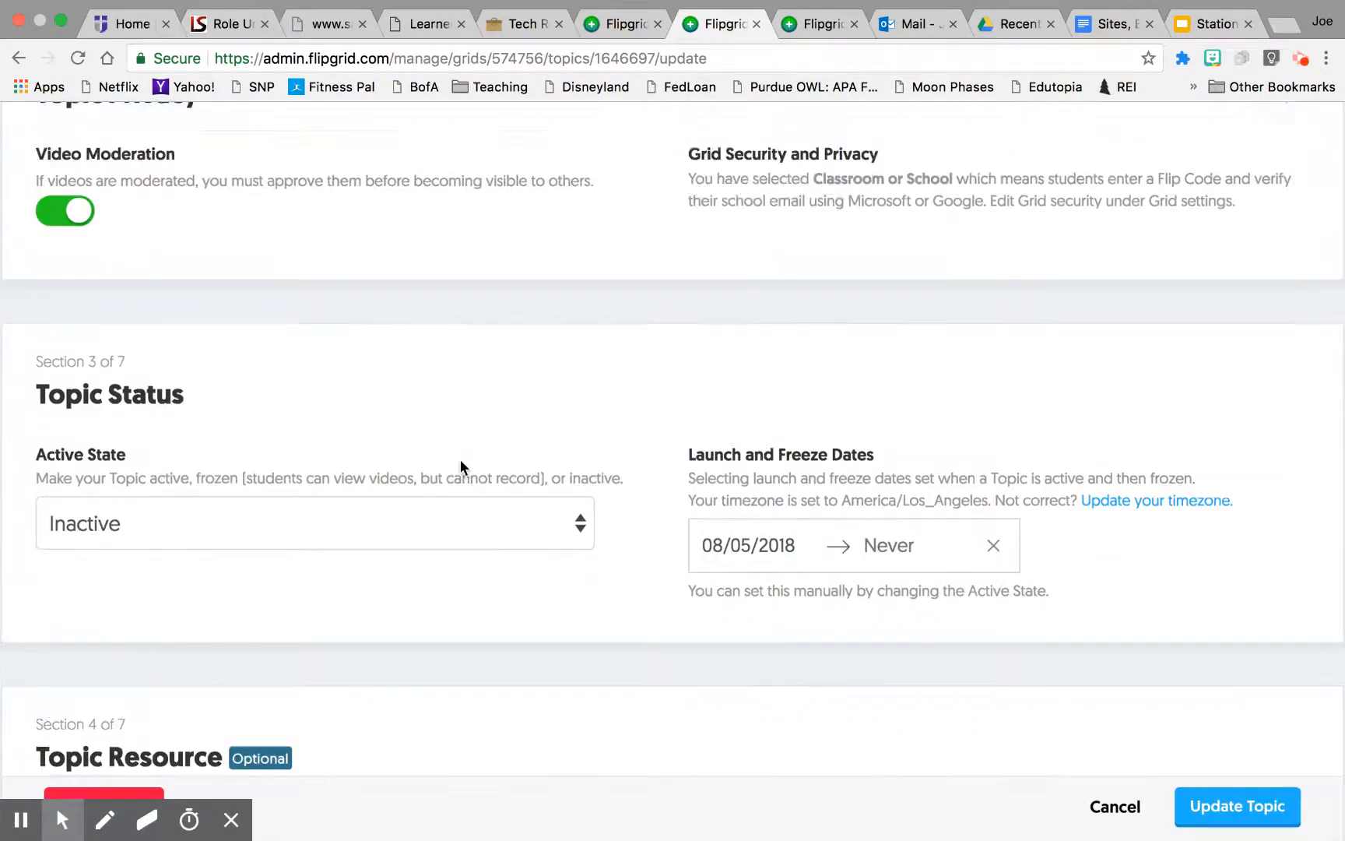
pyautogui.scroll(-14, 765, 619)
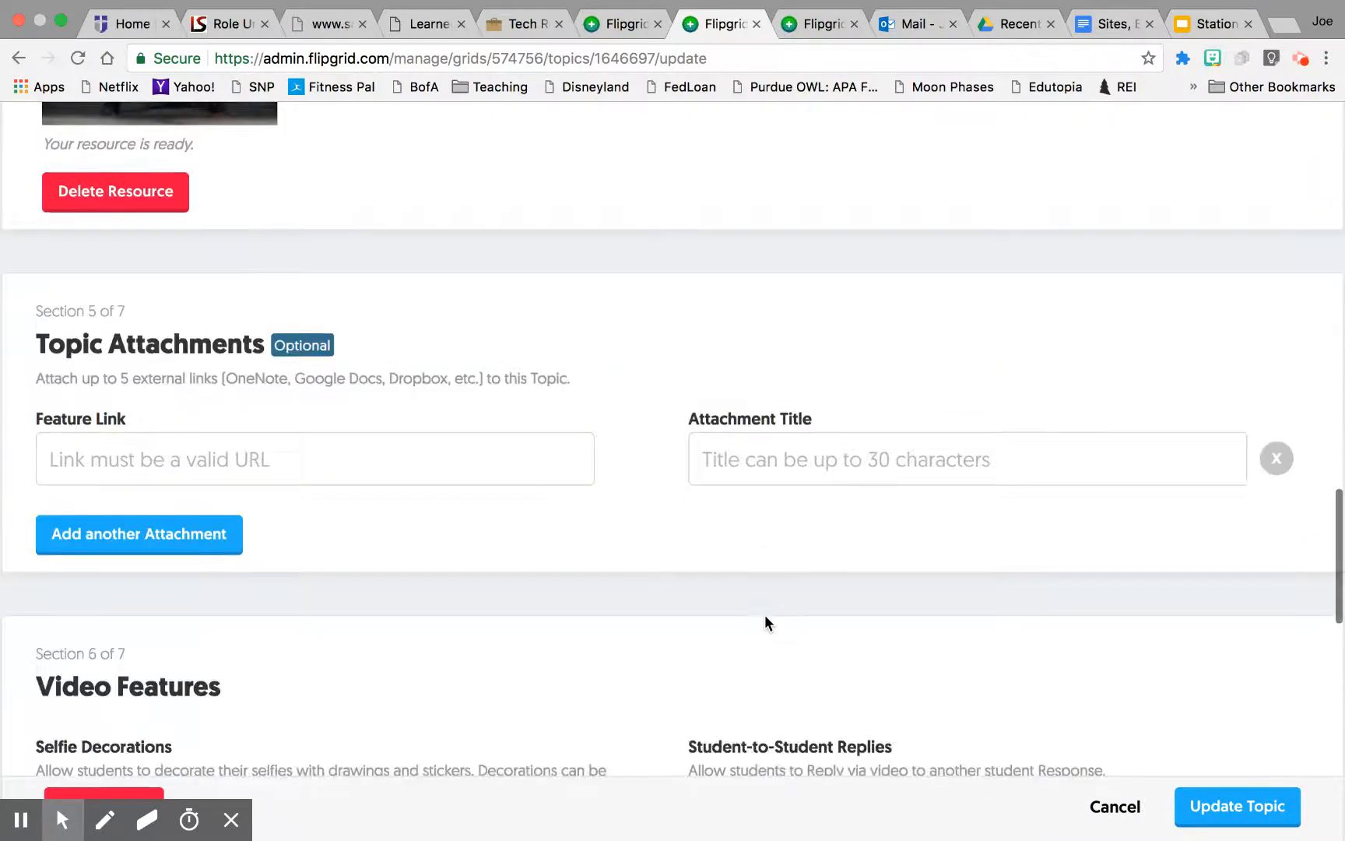
pyautogui.scroll(-4, 764, 613)
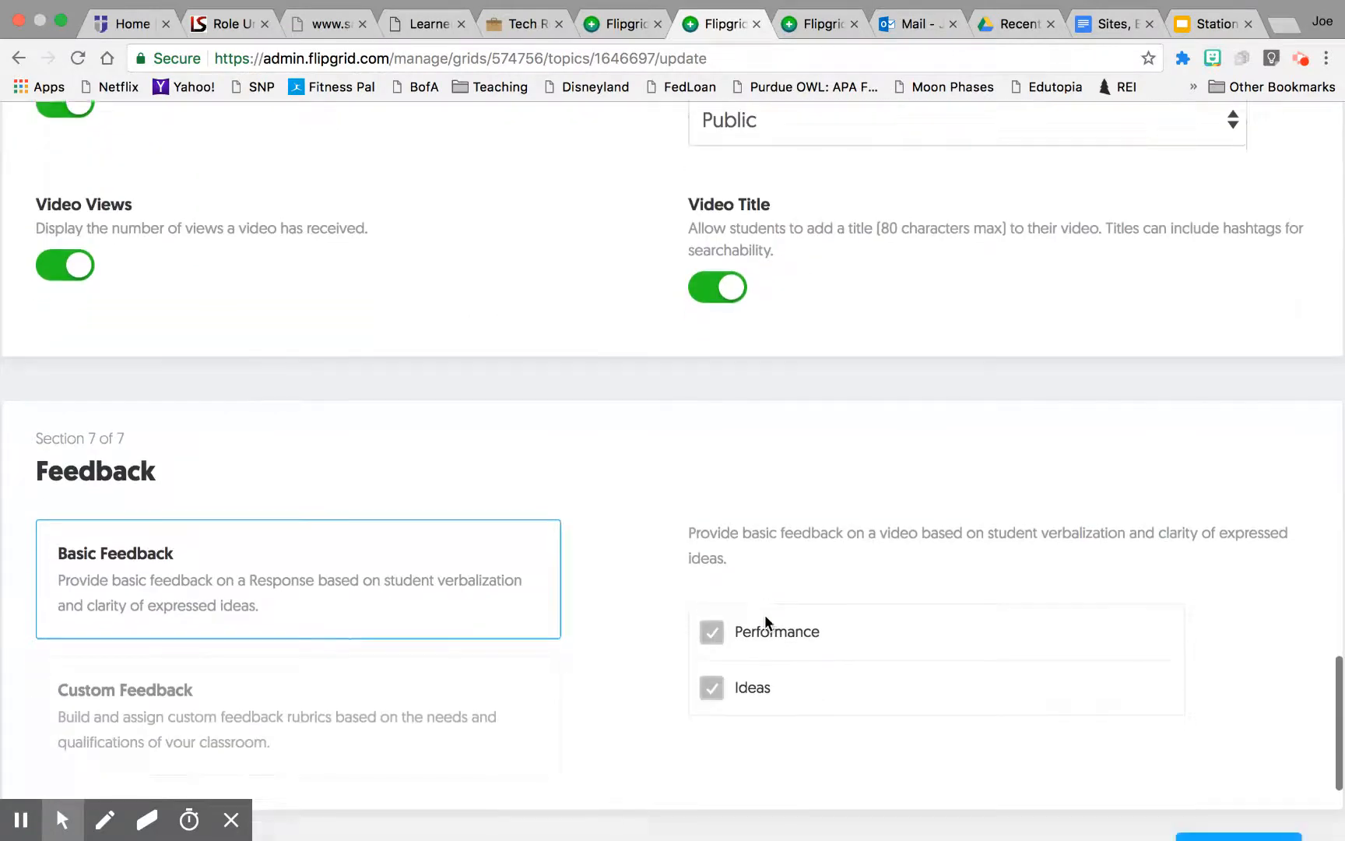
pyautogui.click(1259, 598)
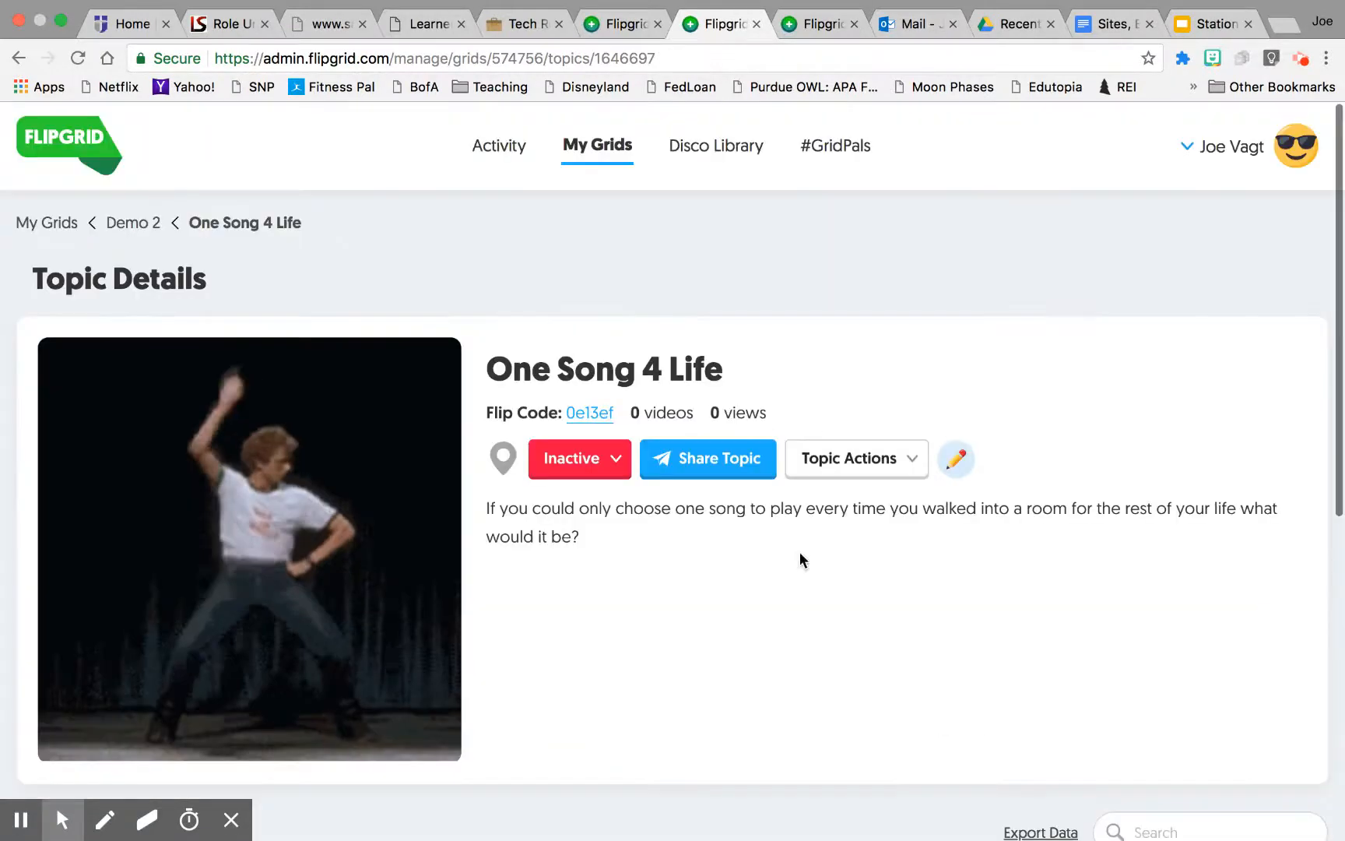
# Step: Set the One Song 4 Life topic's status to Active
pyautogui.scroll(-1, 662, 555)
pyautogui.scroll(-2, 662, 555)
pyautogui.click(583, 306)
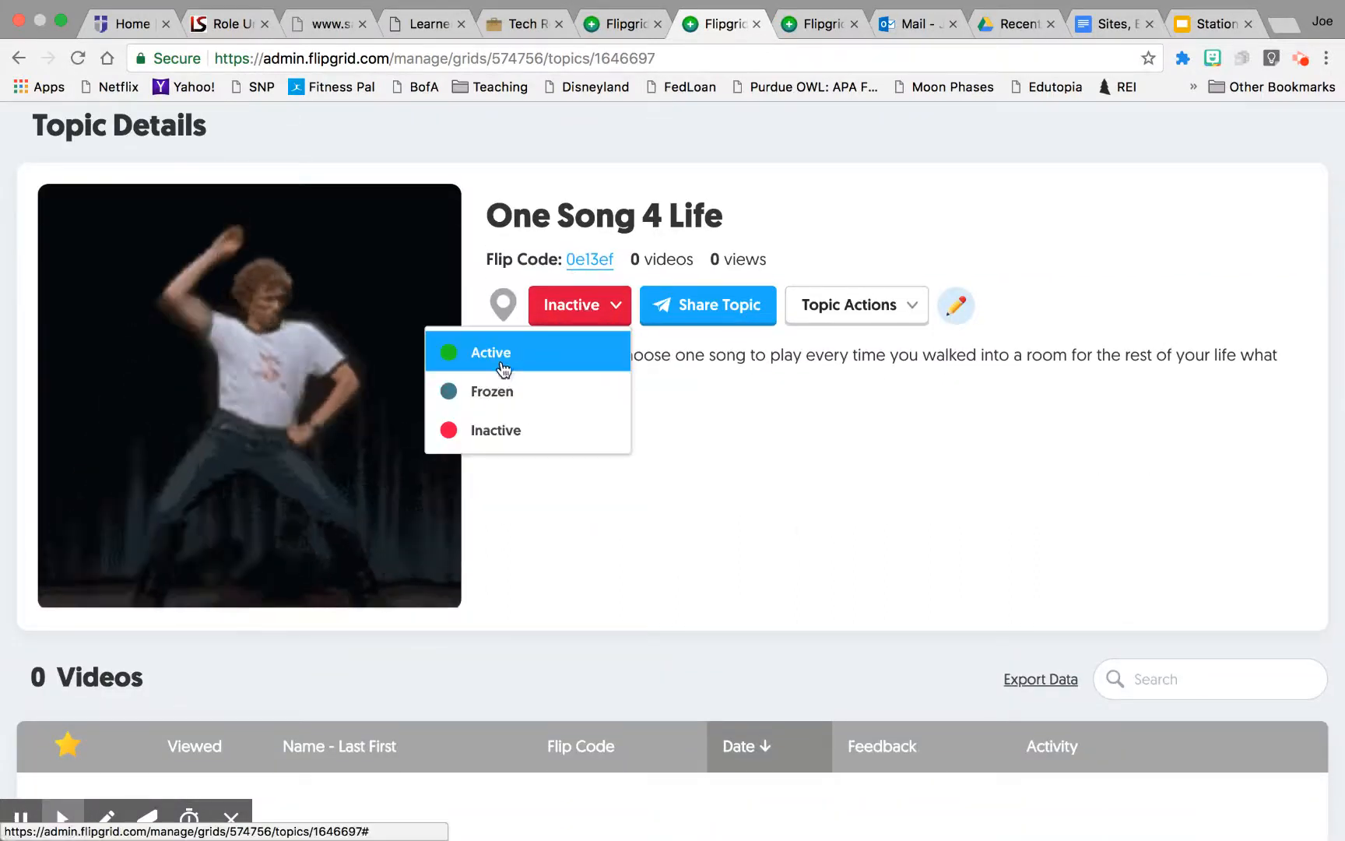
pyautogui.click(503, 354)
pyautogui.scroll(-4, 709, 522)
pyautogui.scroll(-1, 709, 529)
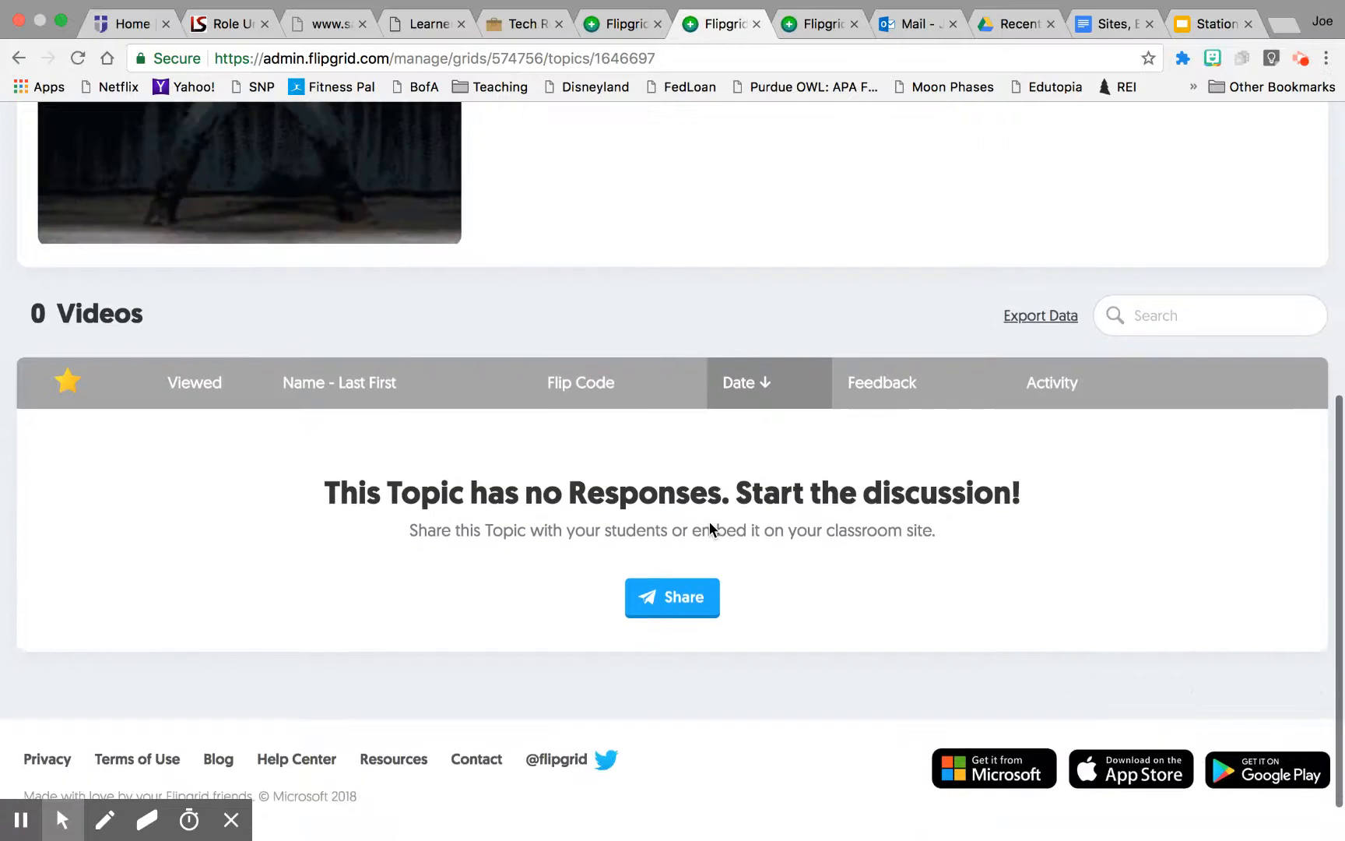
pyautogui.scroll(7, 710, 529)
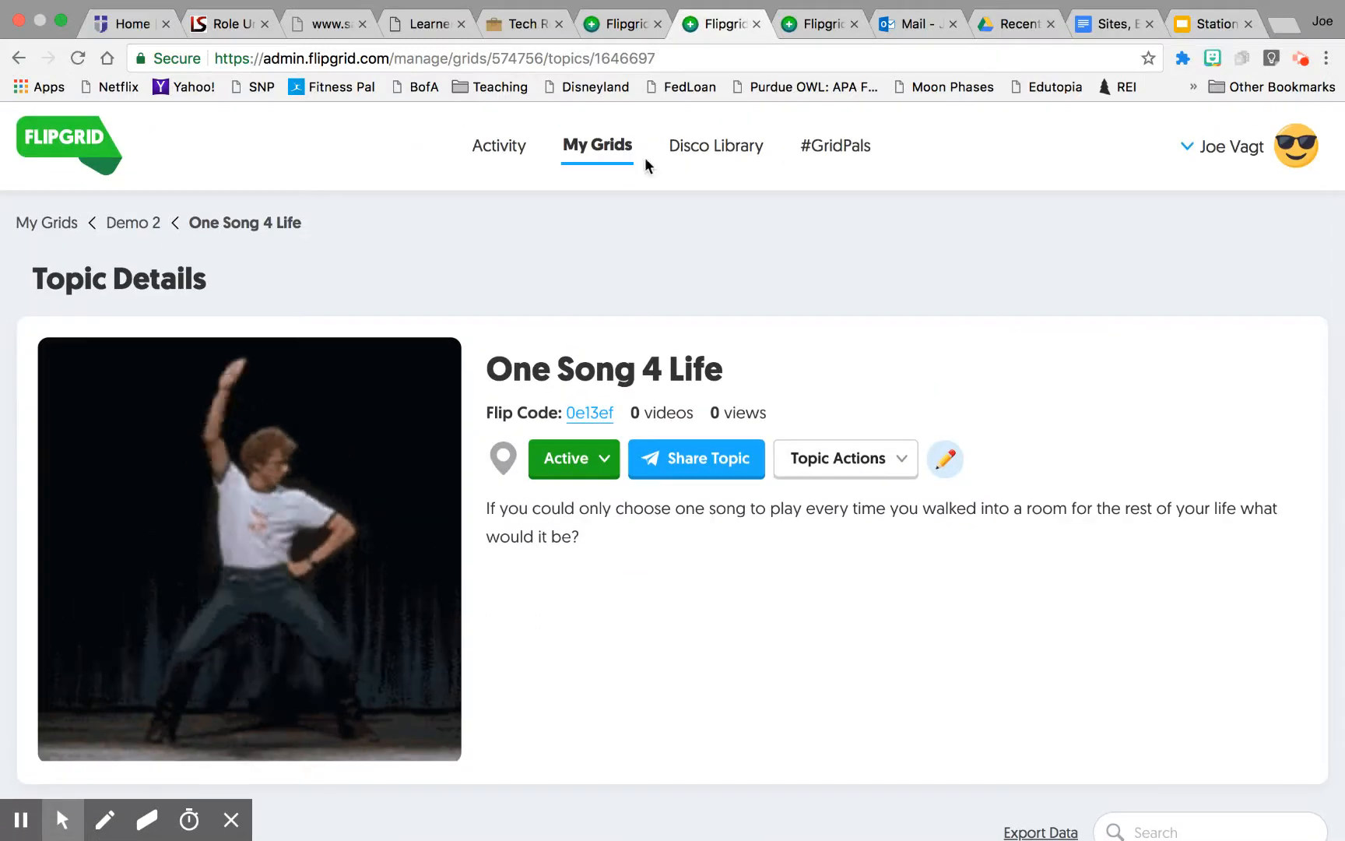
# Step: Open #GridPals and browse educator profiles on the map
pyautogui.click(836, 155)
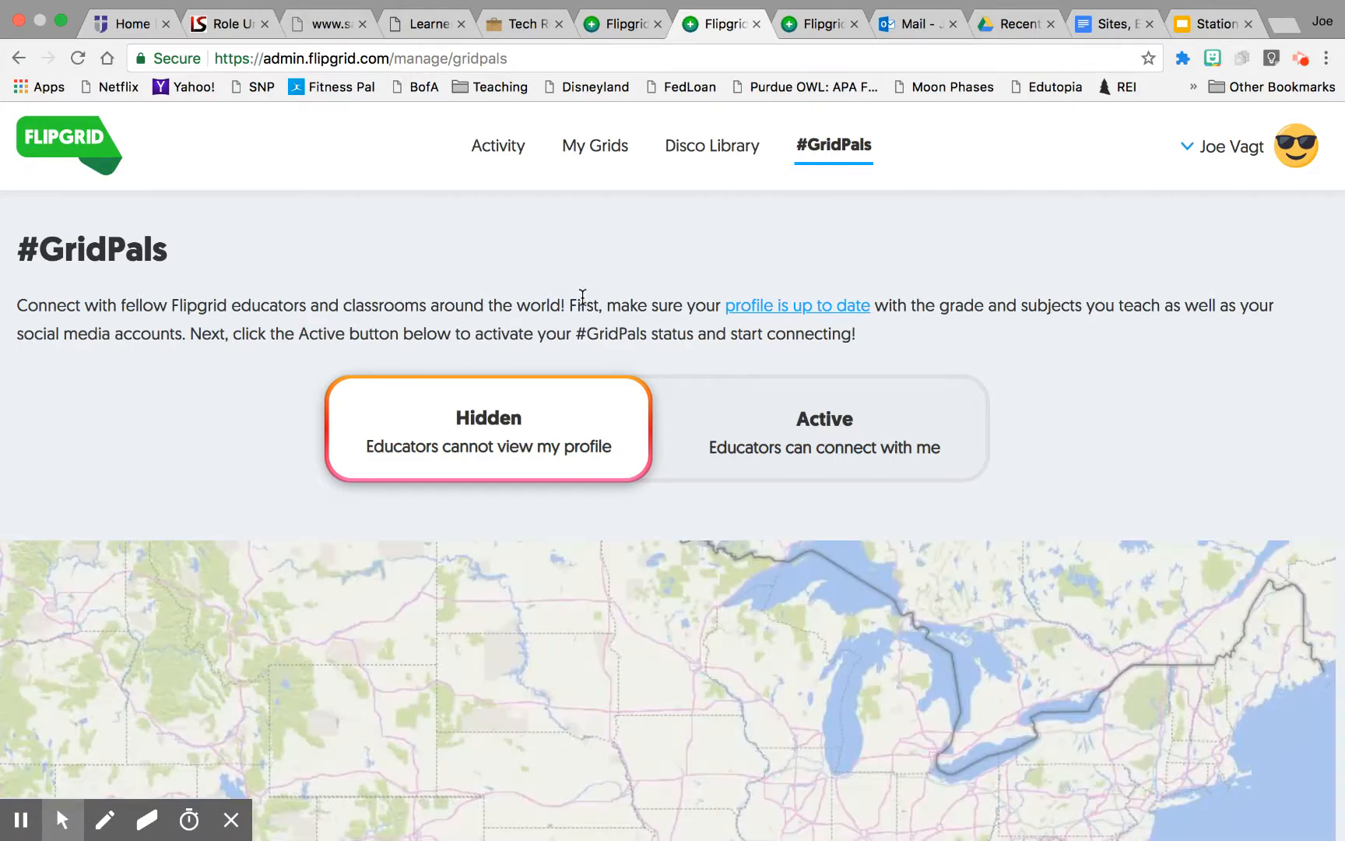
pyautogui.scroll(-2, 421, 489)
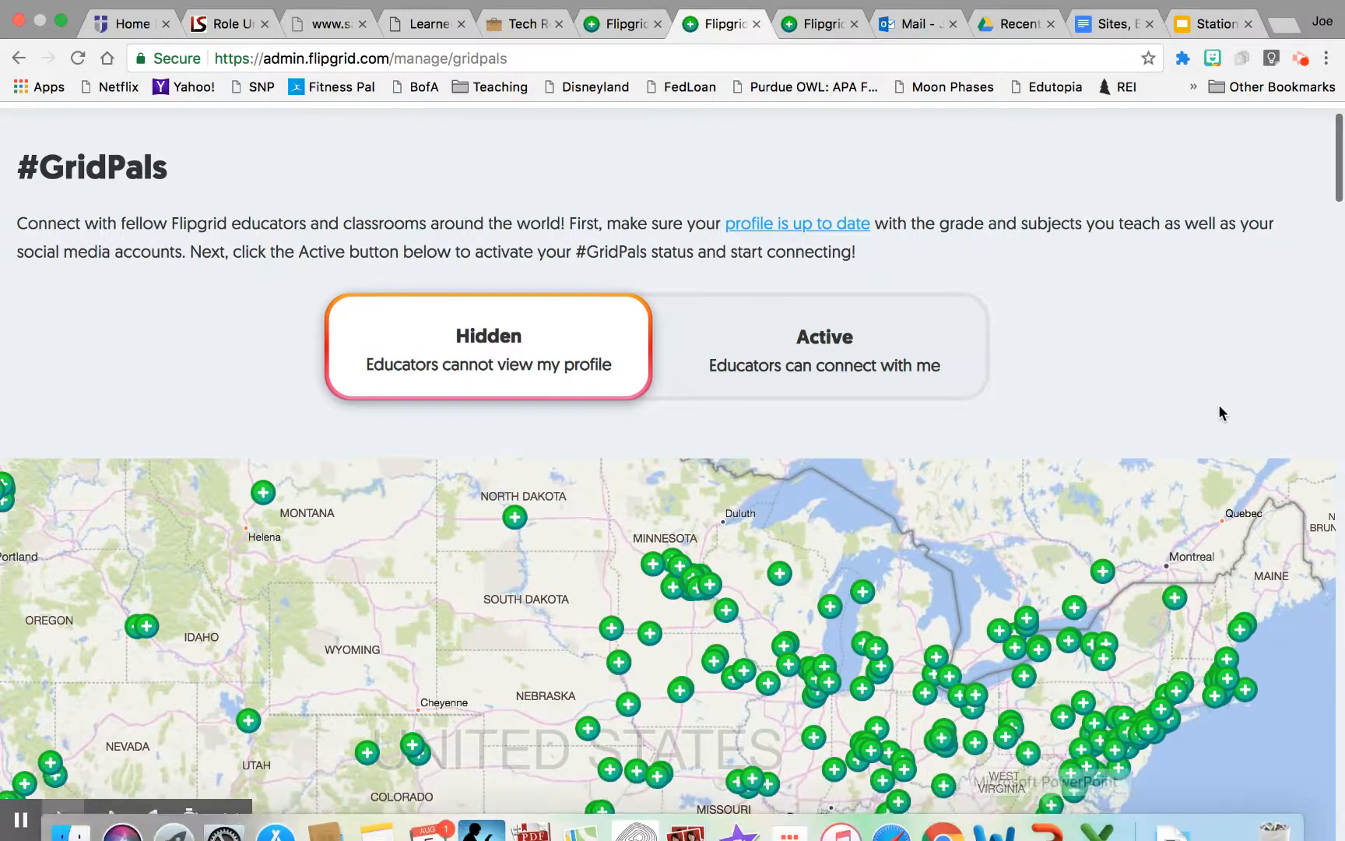
pyautogui.scroll(-4, 1224, 373)
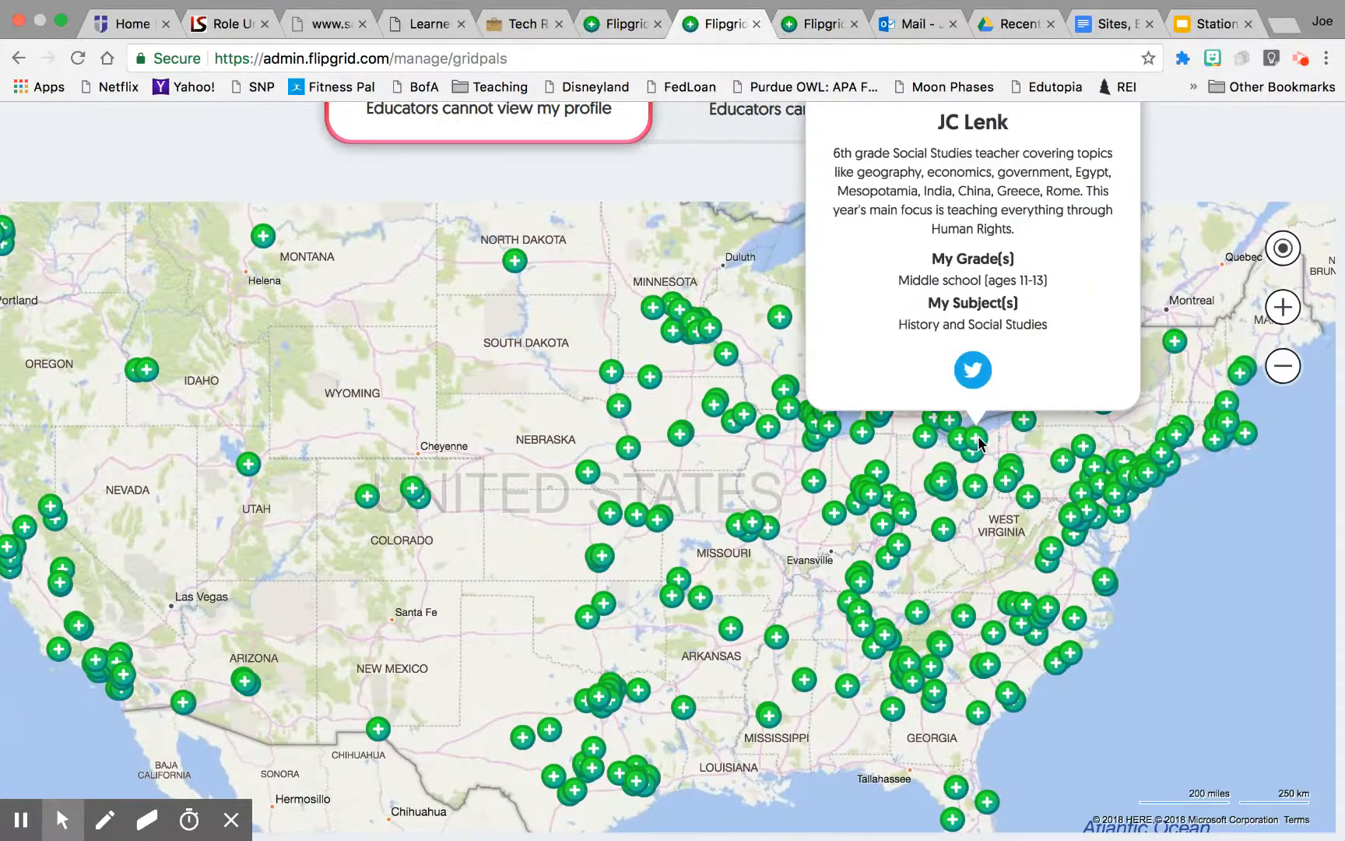
pyautogui.scroll(-1, 966, 436)
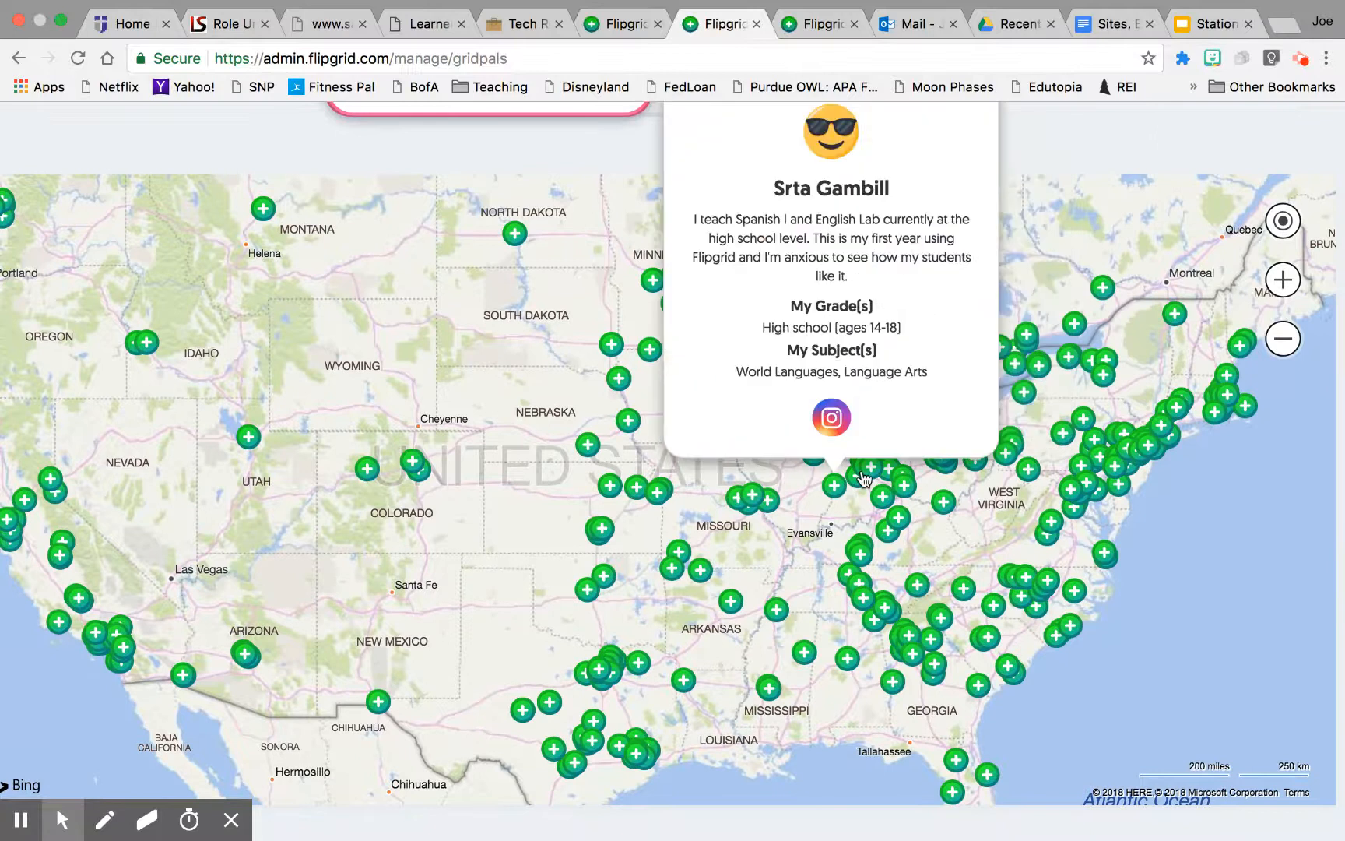
pyautogui.moveTo(736, 510)
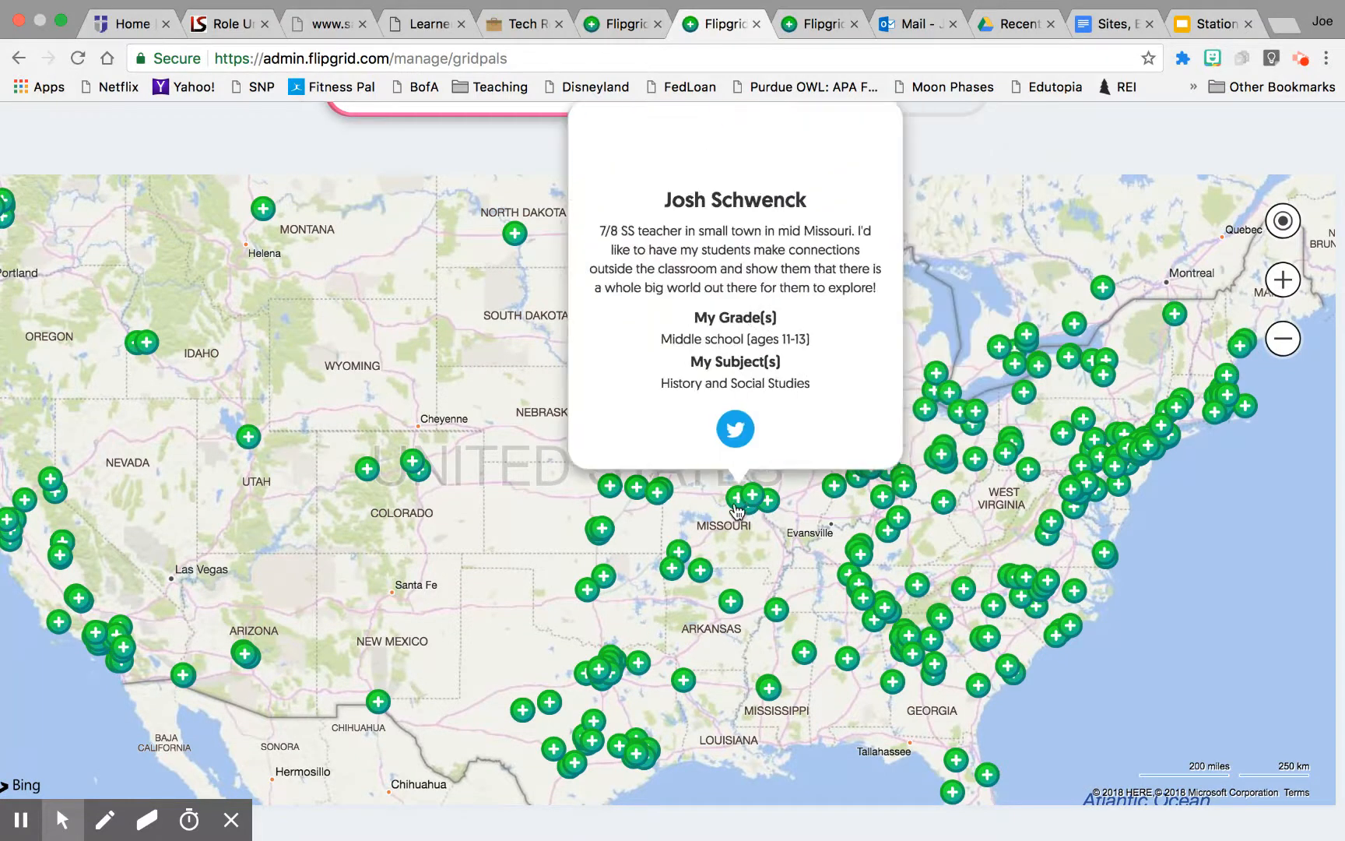
pyautogui.moveTo(660, 497)
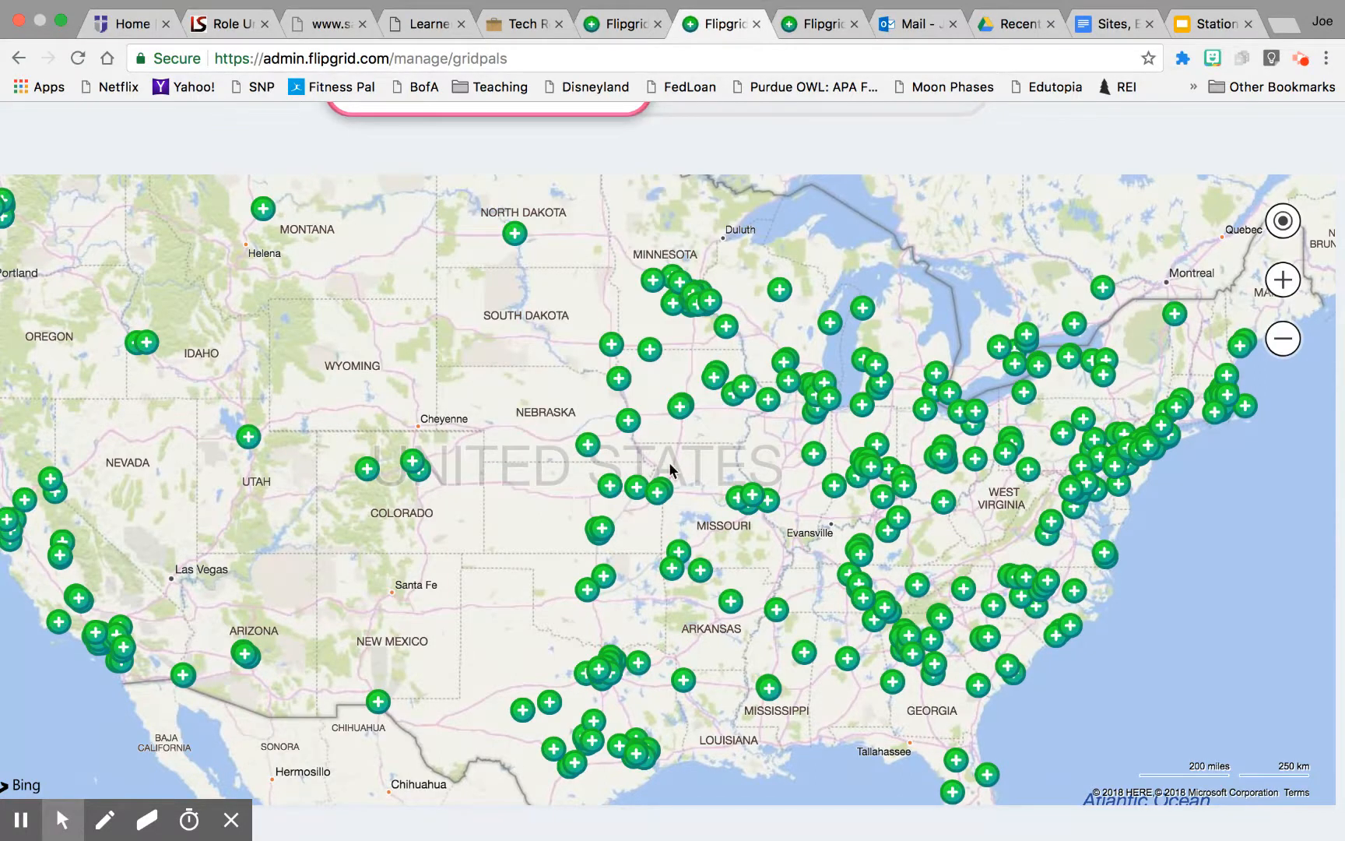
pyautogui.scroll(5, 669, 465)
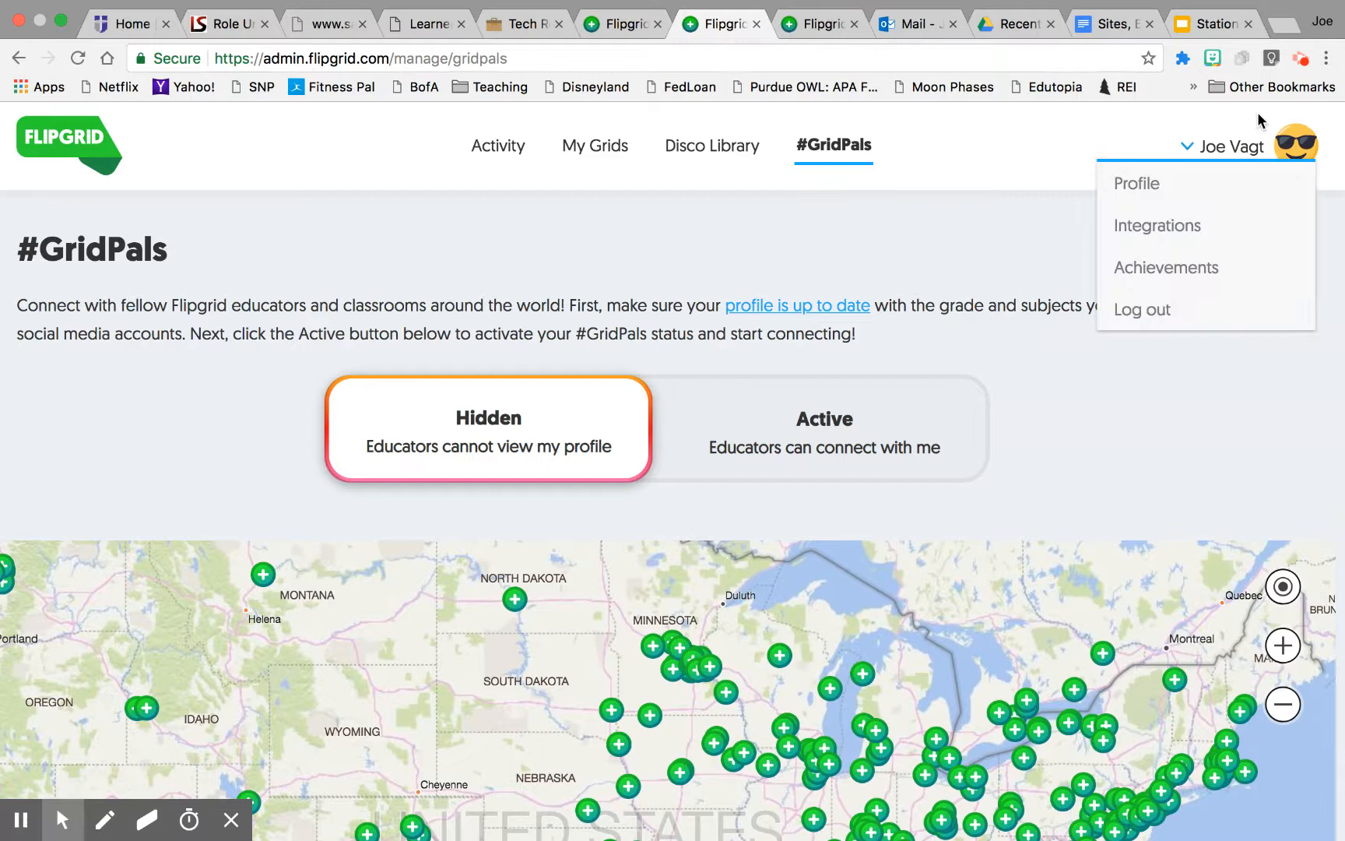
pyautogui.click(1301, 61)
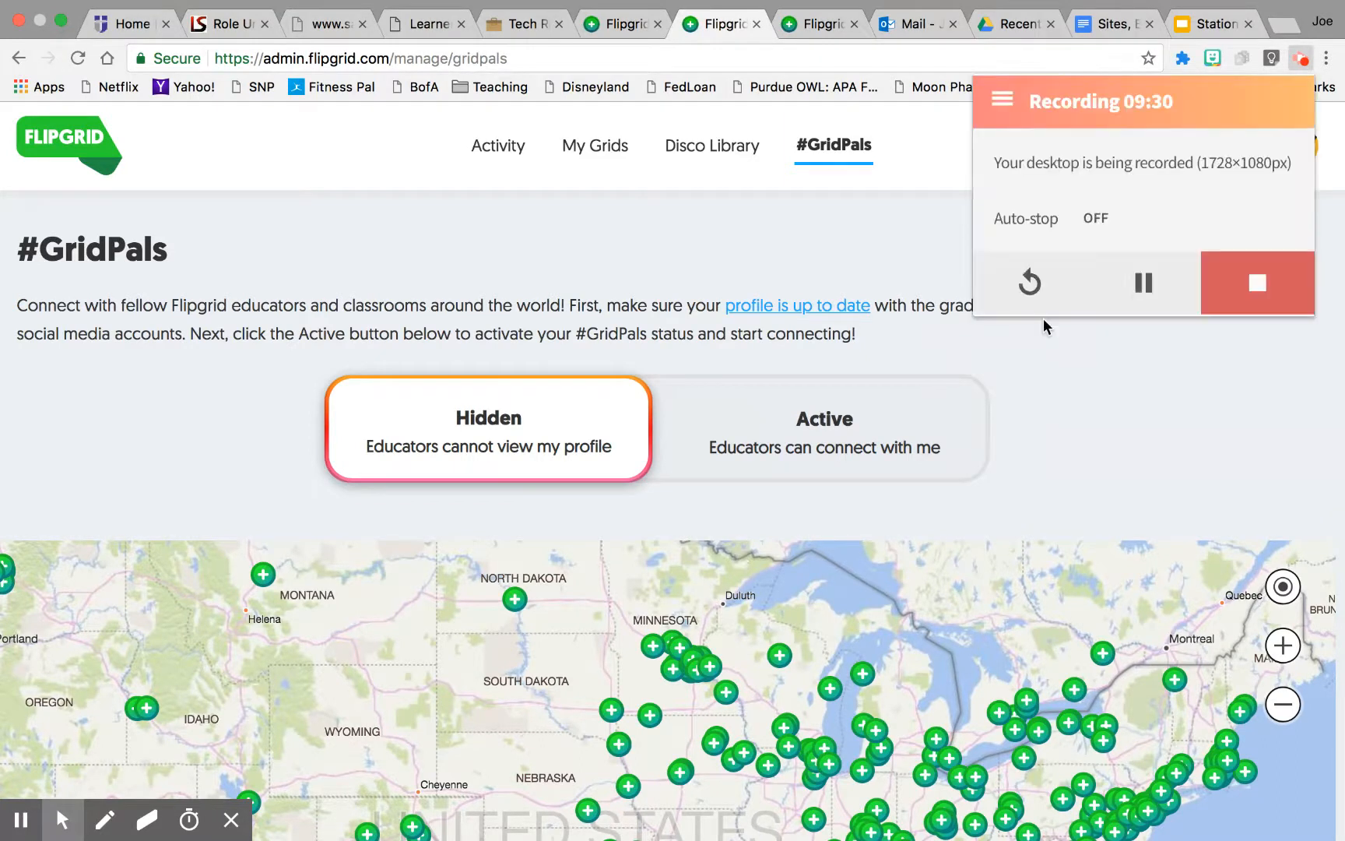